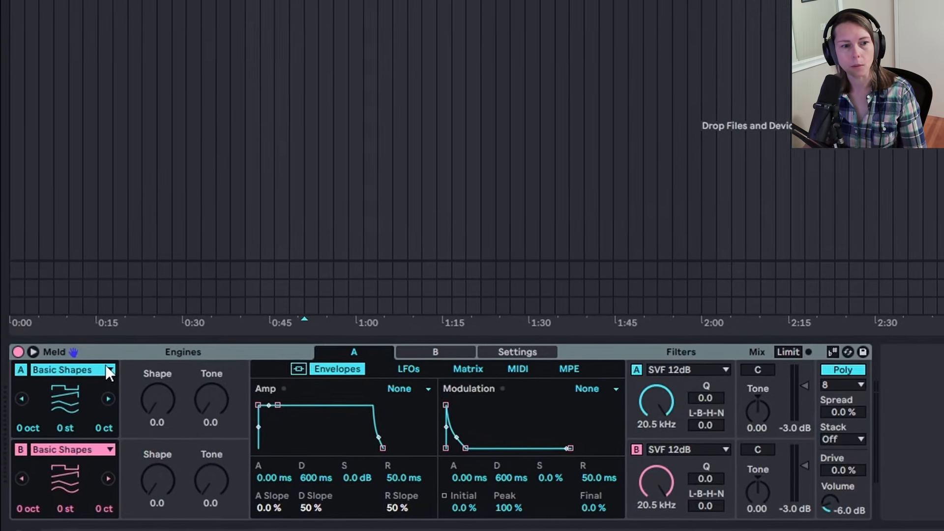
click(61, 426)
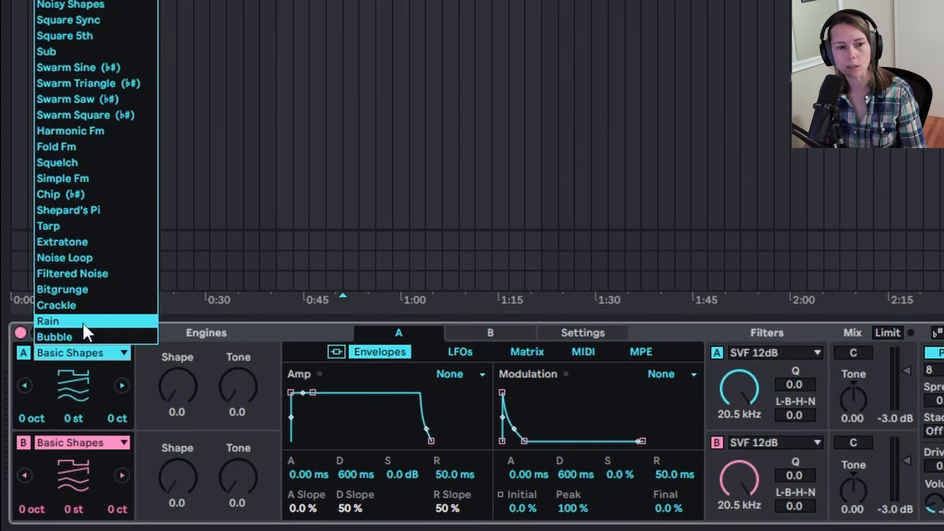
click(352, 231)
key(a)
key(a)
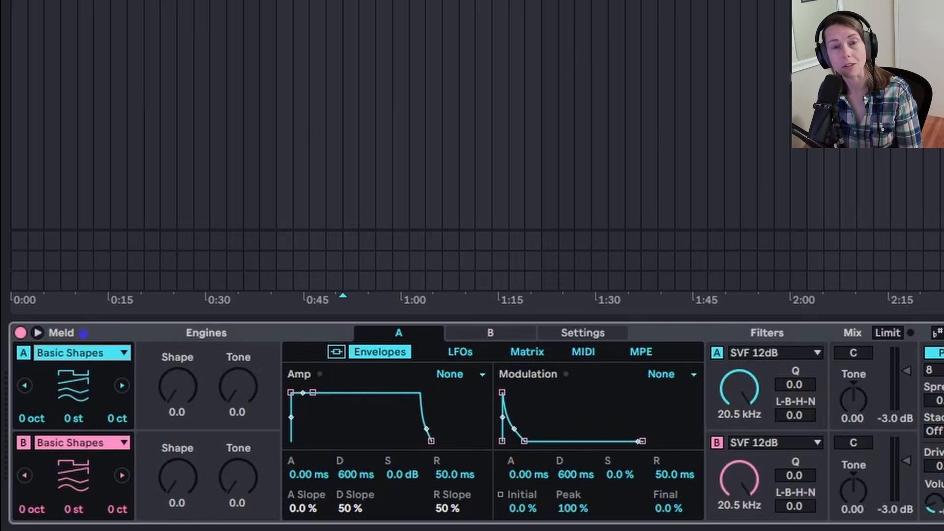
Switch oscillator engine A to Swarm Sine and set its Spacing to 7.1
click(81, 358)
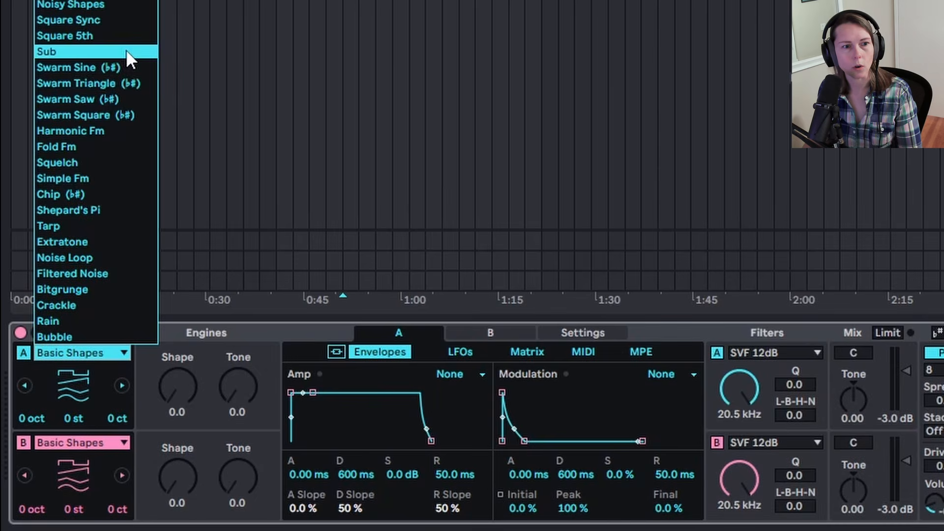
click(116, 69)
drag(177, 387, 182, 413)
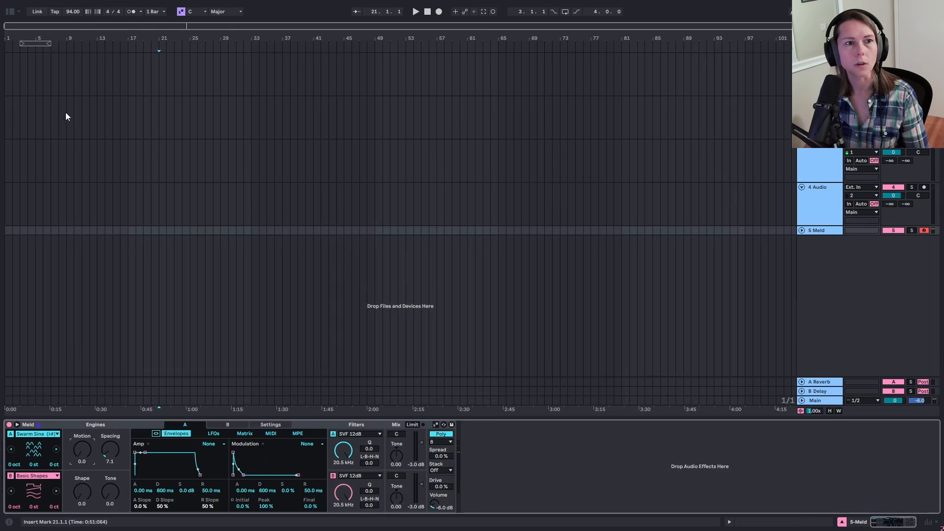
Draw a four-bar chord of E2, G#2, B2 and D#3 at the start of an eight-bar clip on the Meld track
click(9, 81)
drag(56, 33, 84, 44)
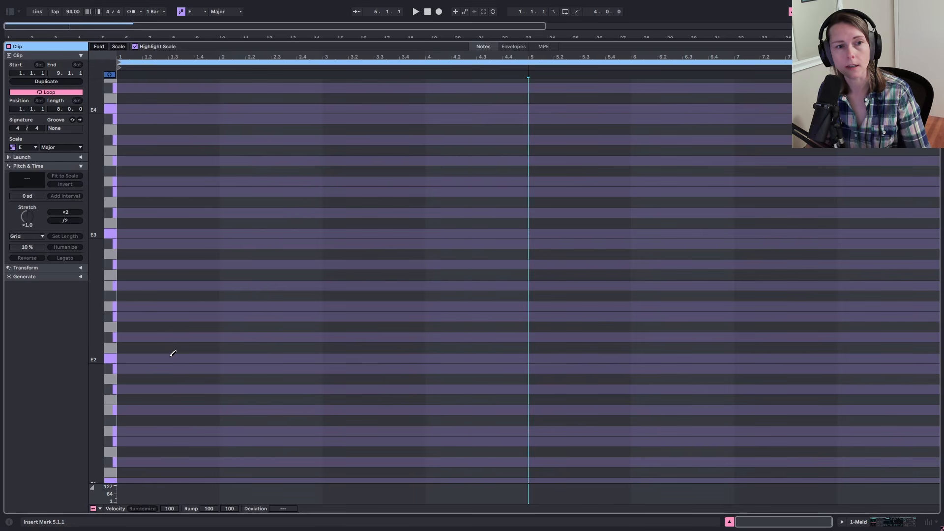
click(136, 356)
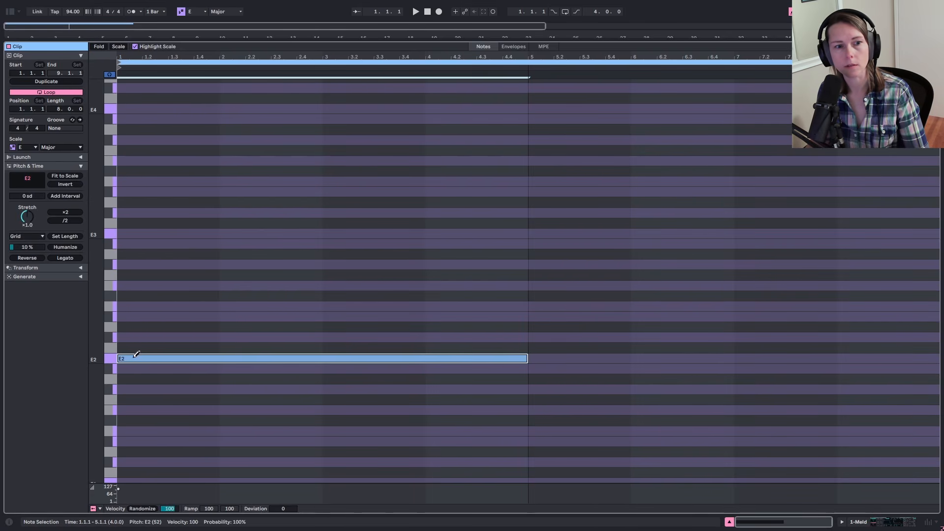
click(131, 316)
click(137, 285)
click(142, 243)
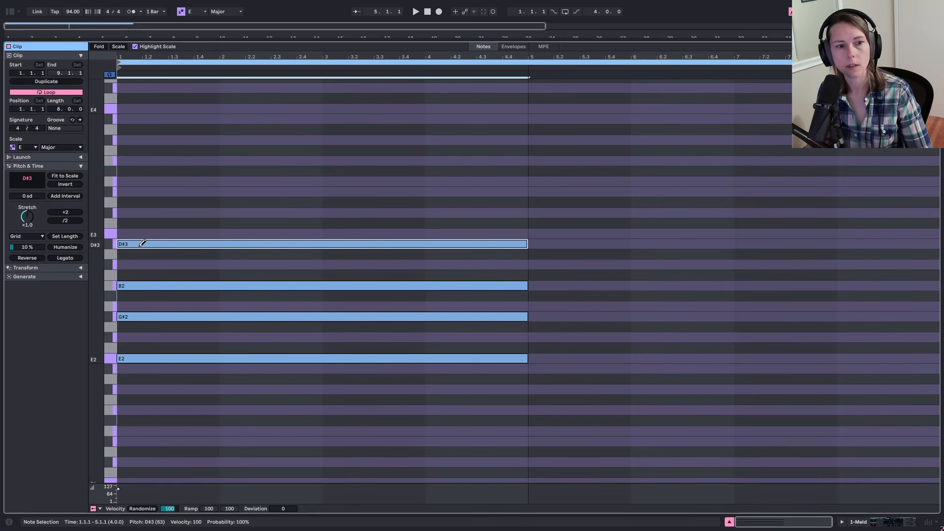
Select all notes of the first chord and play it back
click(187, 394)
key(ctrl+a)
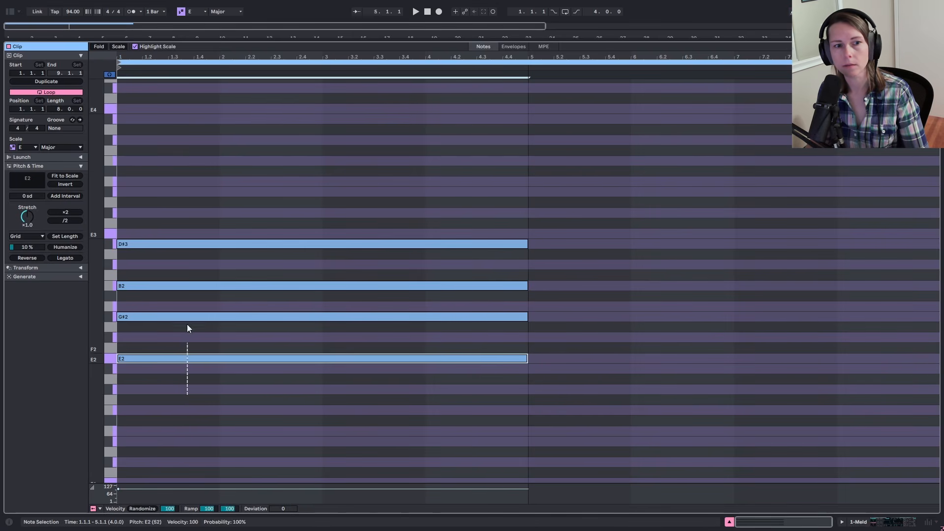
key(space)
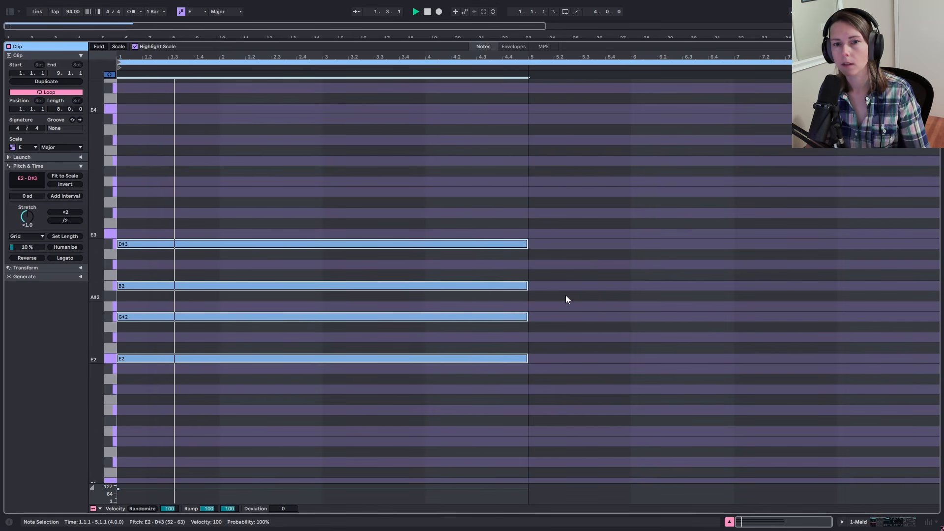
key(space)
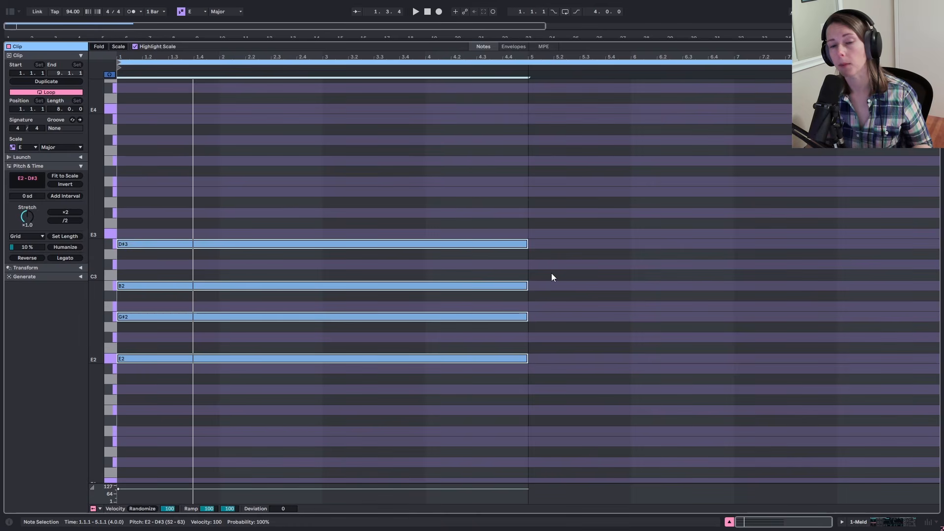
Draw a second four-bar chord of G#2, B2, D#3 and F#3 starting at bar 5
click(544, 301)
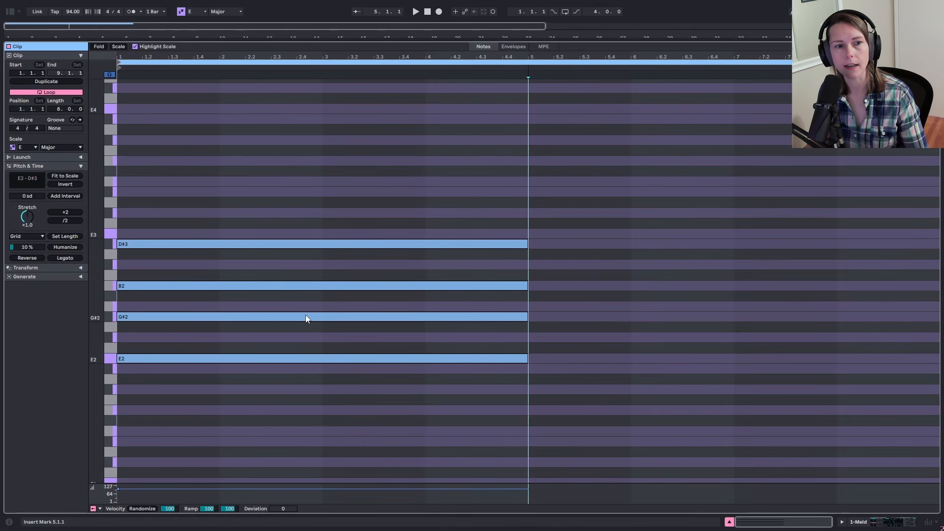
click(540, 315)
click(543, 285)
click(541, 244)
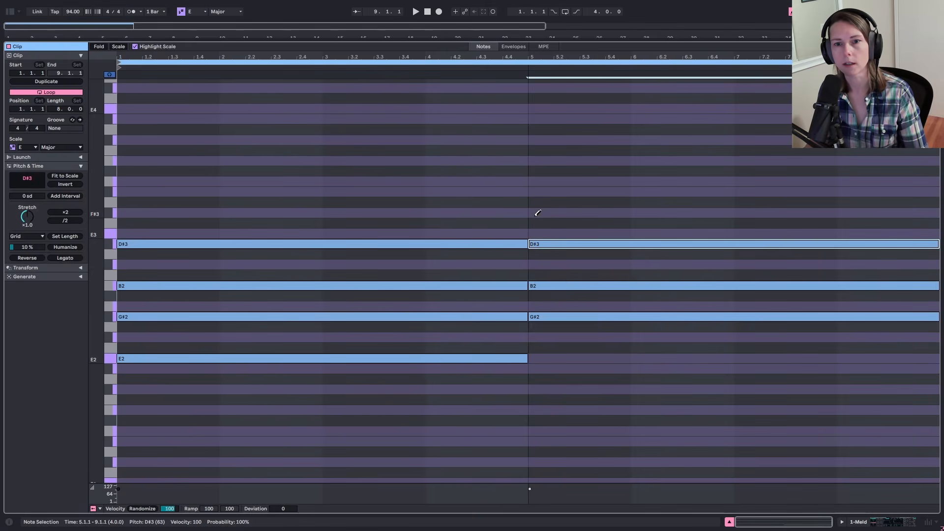
click(537, 213)
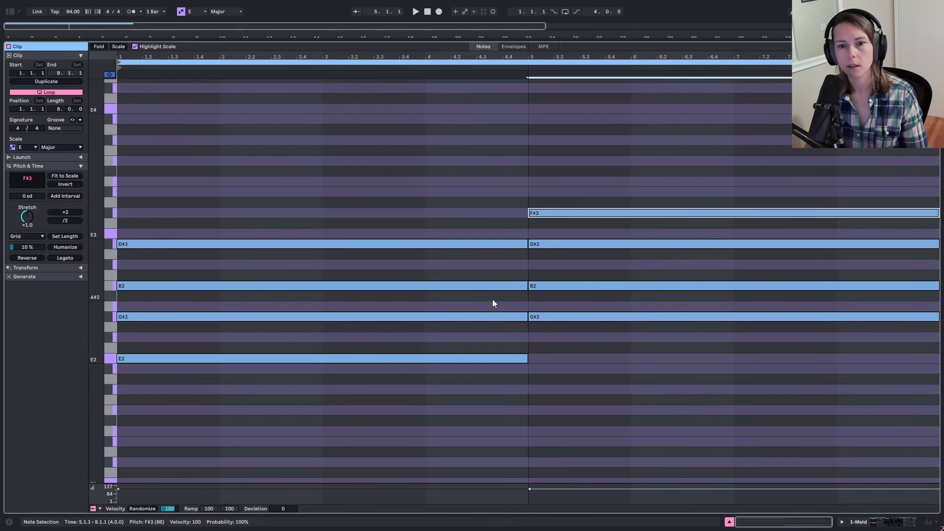
Transpose the second chord's D#3 note down one octave to D#2
scroll(548, 374, up, 1)
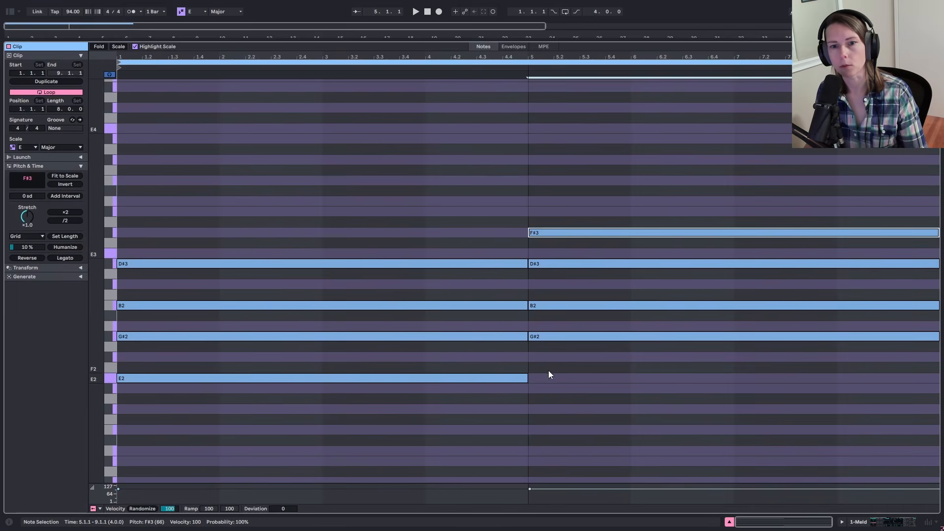
scroll(548, 263, down, 1)
scroll(582, 276, down, 1)
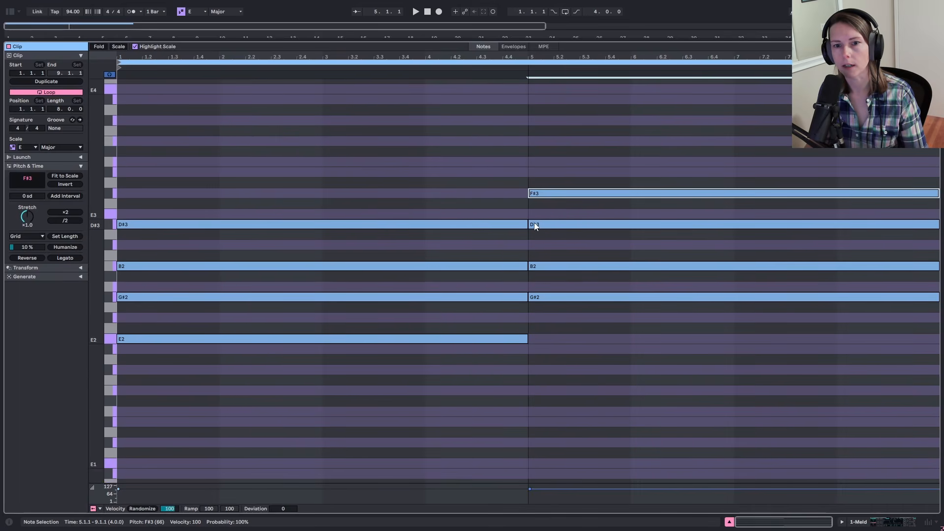
click(551, 224)
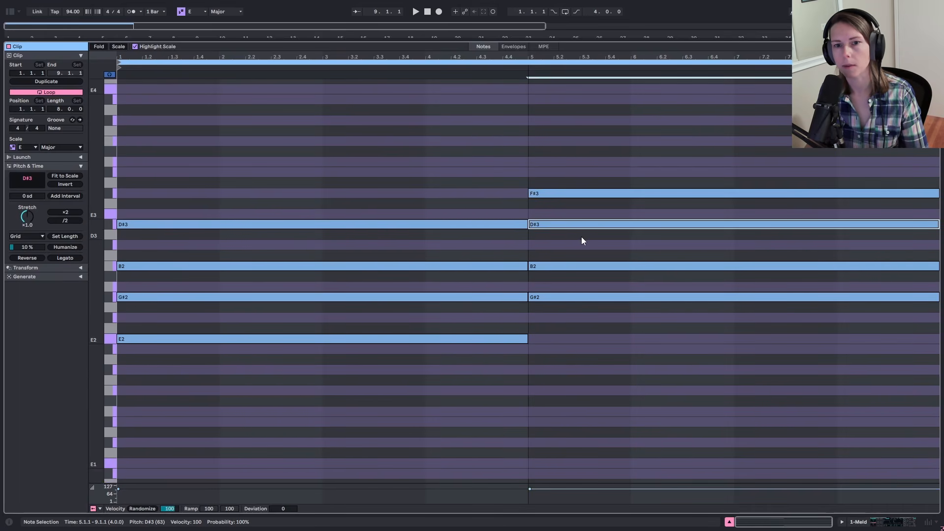
key(shift+Down)
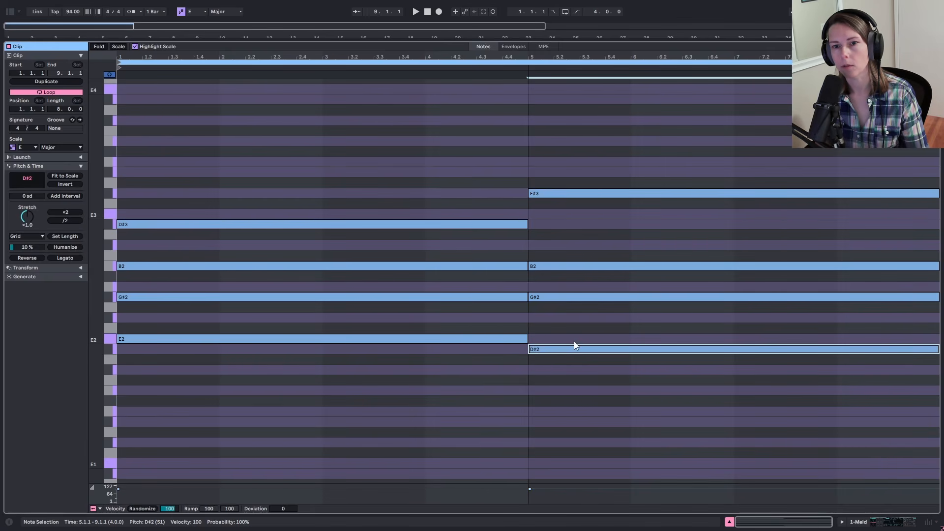
key(shift+Up)
key(shift+Down)
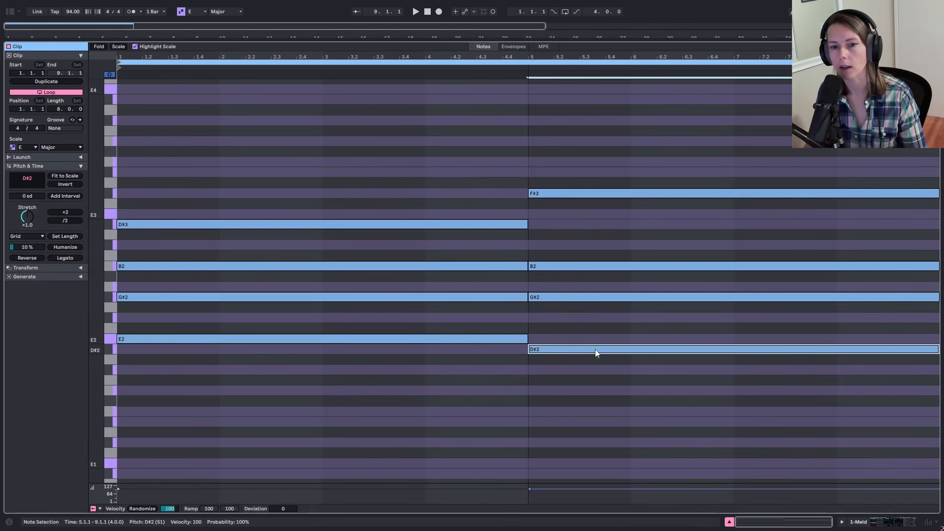
Add four-bar bass notes beneath the chords: B1 under the first and G#1 under the second
click(598, 403)
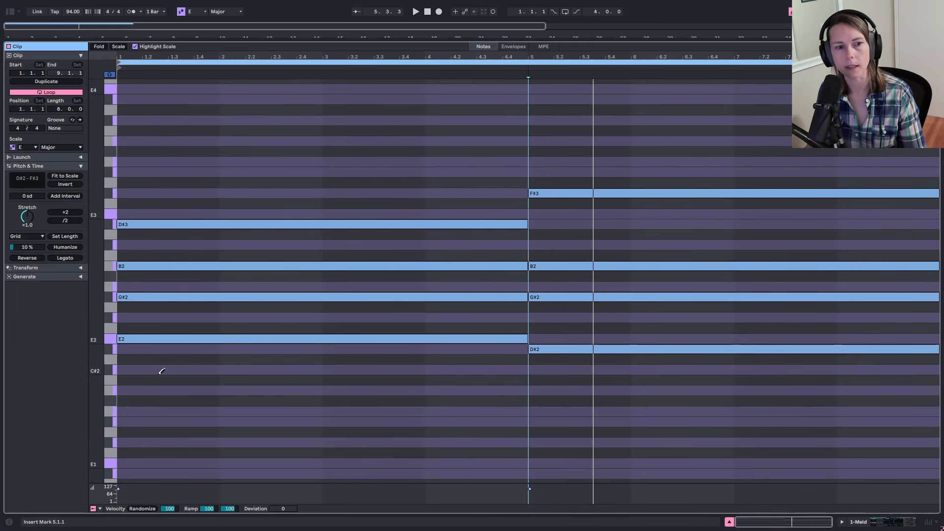
click(152, 390)
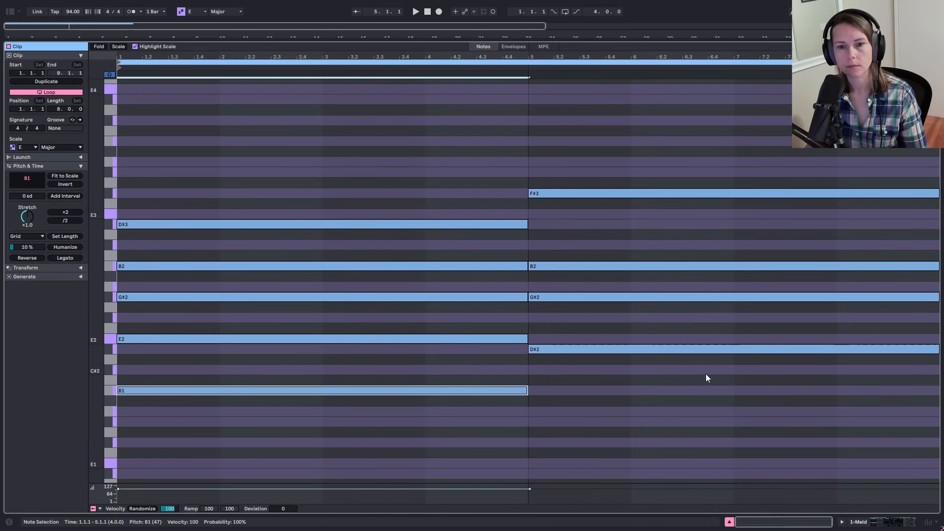
scroll(552, 372, down, 2)
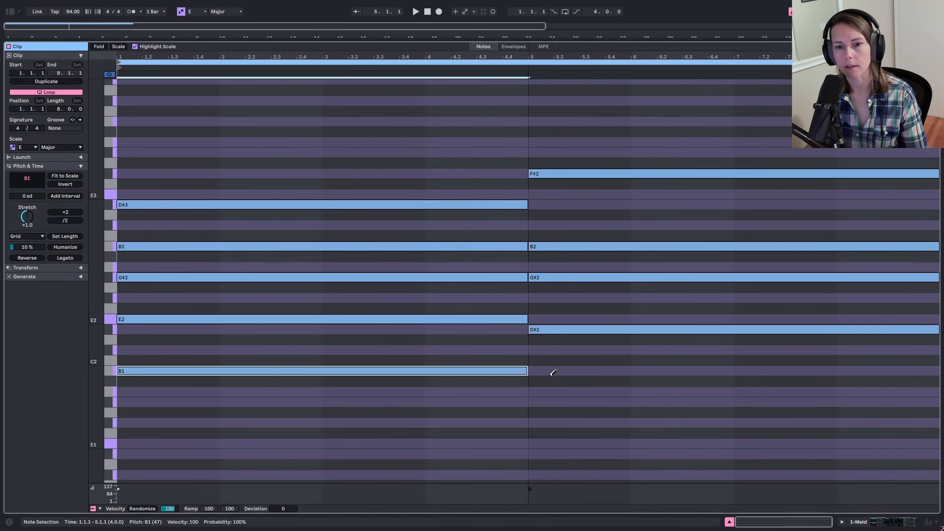
click(538, 402)
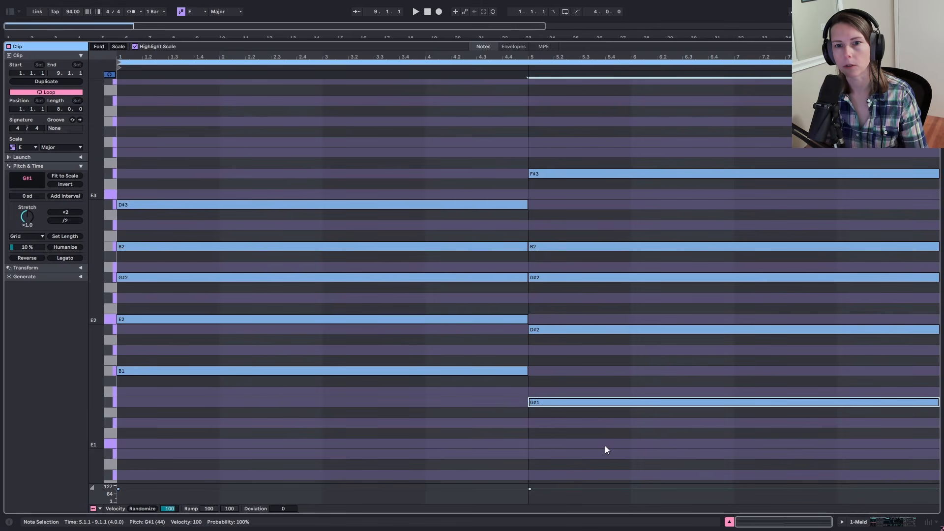
Loop playback over the whole eight-bar chord clip and show the Meld device controls
drag(605, 445, 589, 112)
drag(453, 424, 436, 196)
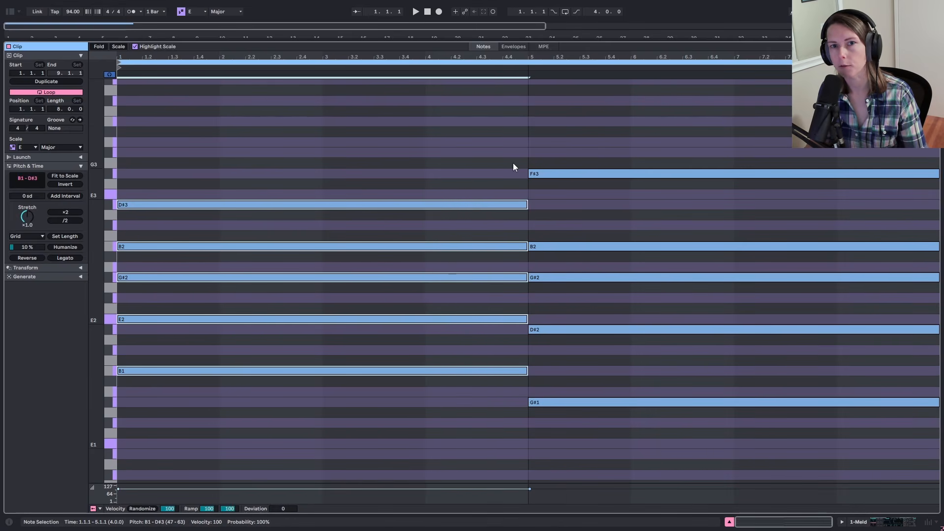
click(567, 57)
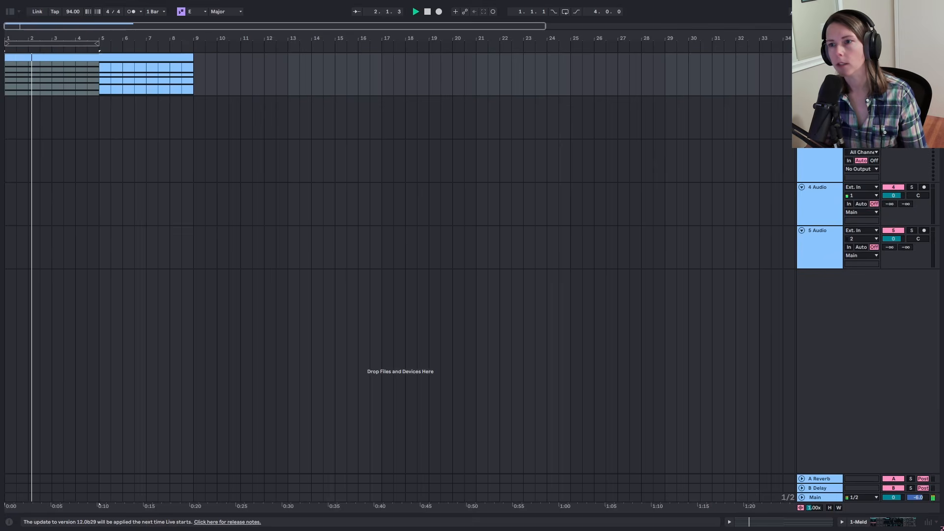
key(shift+Tab)
click(178, 57)
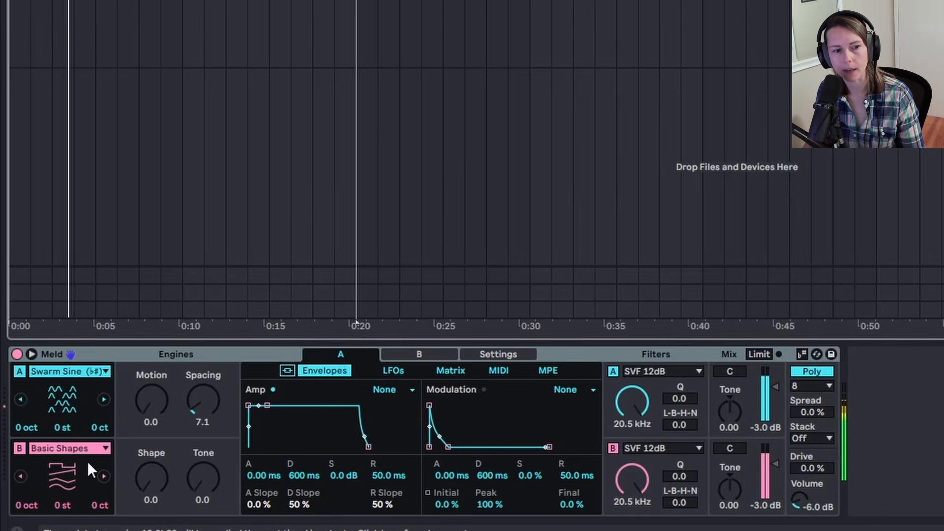
Turn off engine B and link the envelopes of engines A and B
click(21, 449)
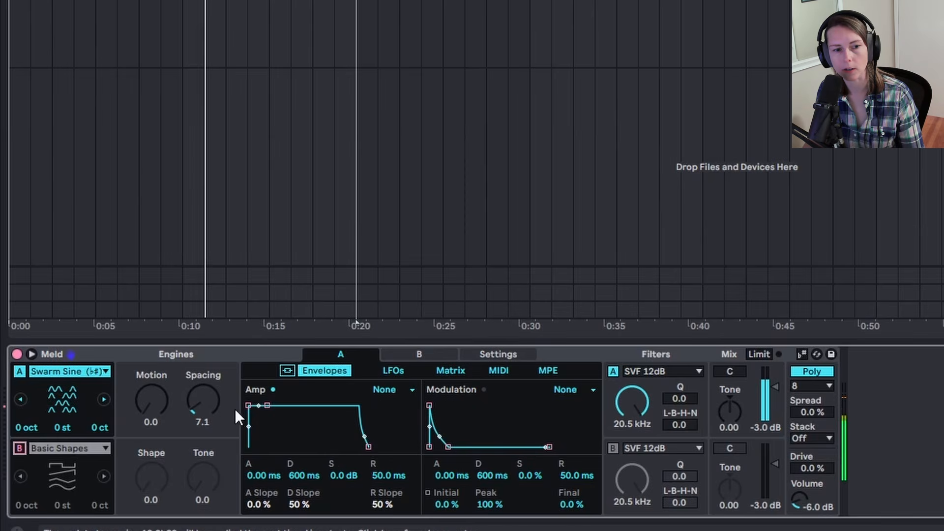
click(285, 372)
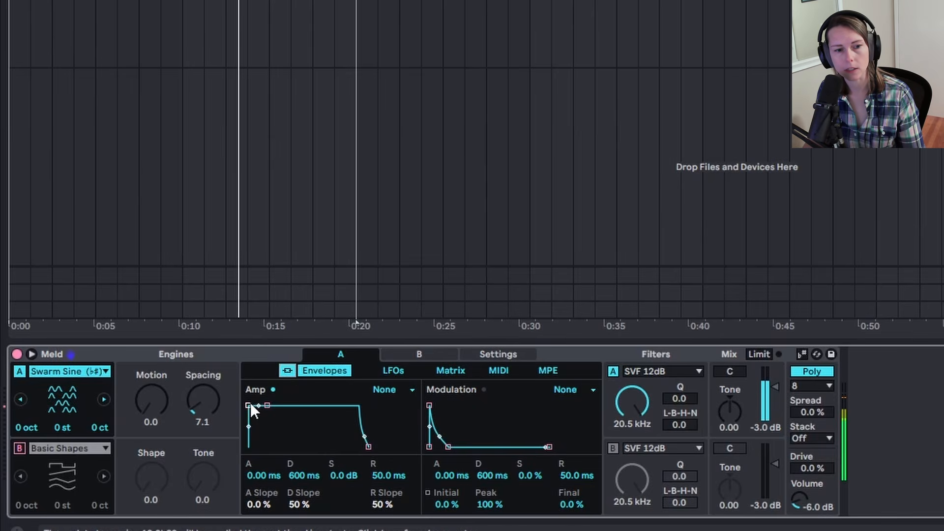
Set the amp envelope's attack to 82.5 ms and release to 563 ms, and check engine B's envelope
drag(247, 405, 260, 405)
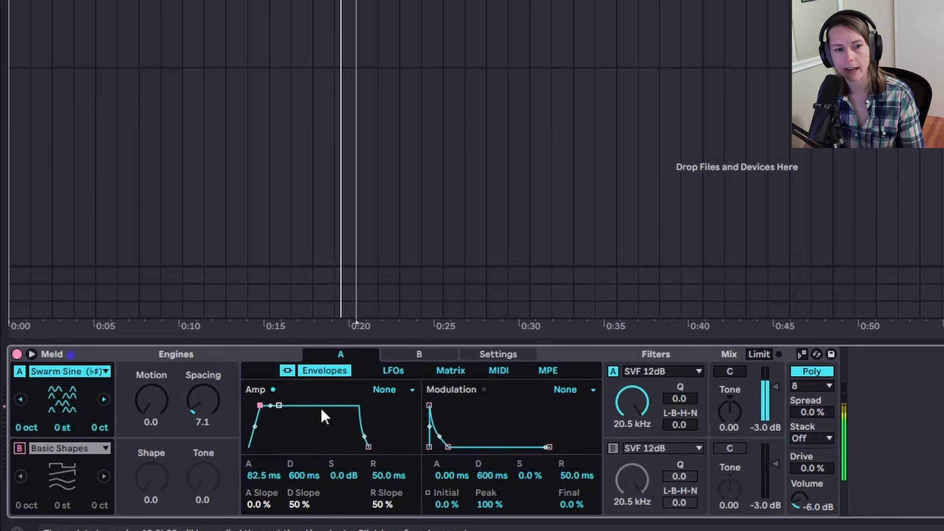
drag(369, 447, 377, 447)
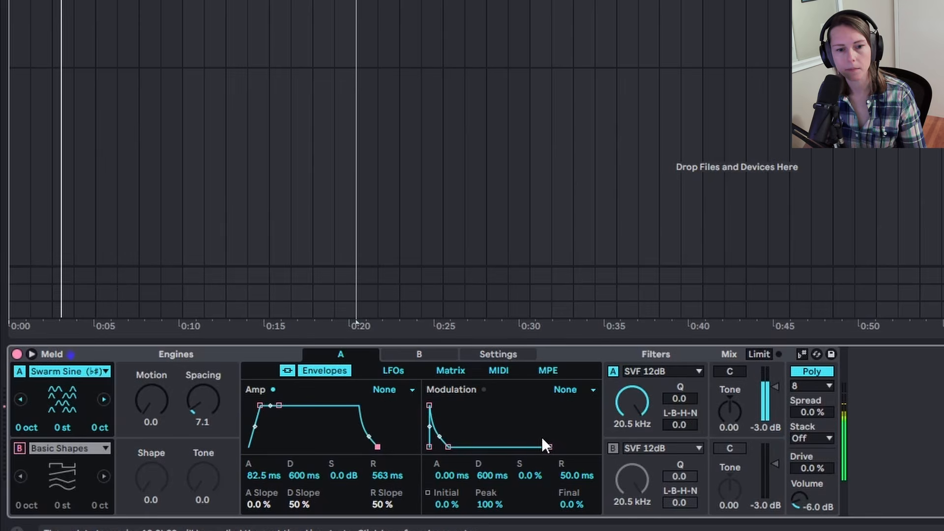
click(512, 354)
click(441, 354)
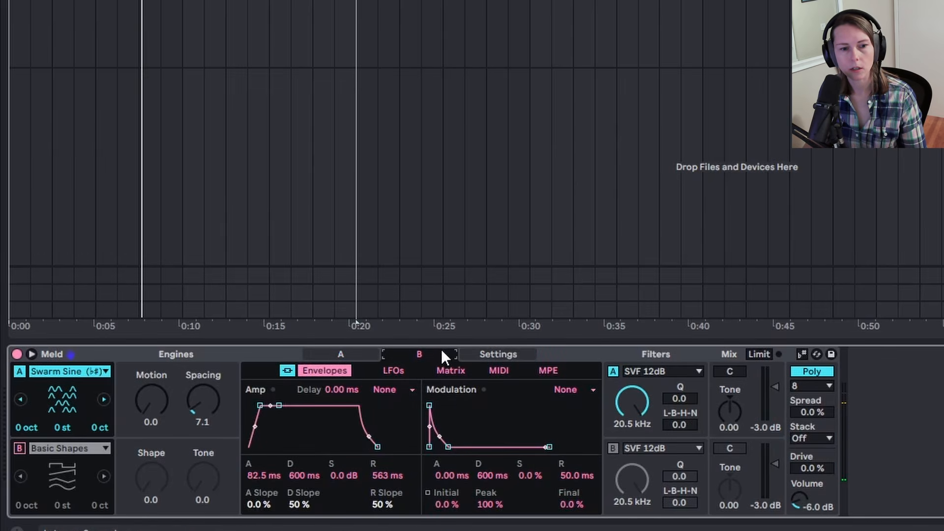
click(320, 357)
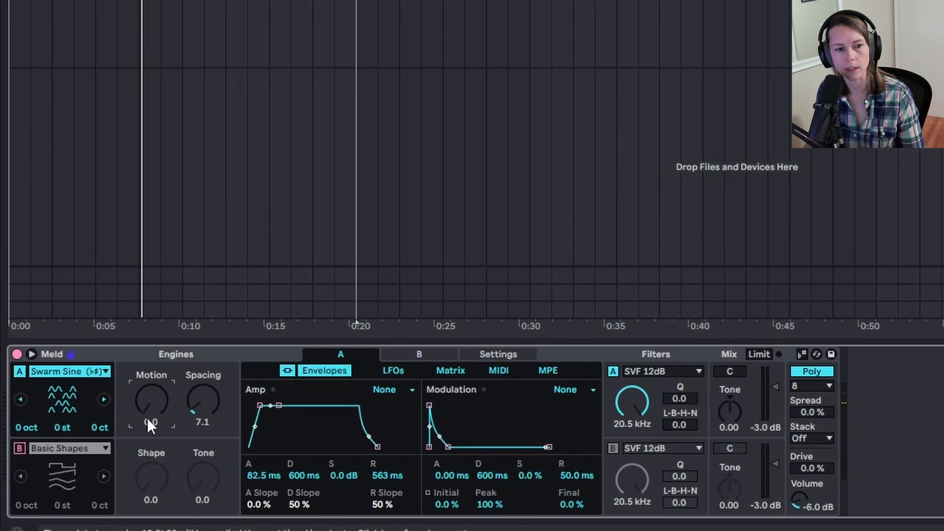
Audition engine A's Motion and Spacing controls during playback, and set both to 0.0
drag(149, 412, 149, 389)
drag(201, 366, 200, 362)
drag(202, 399, 151, 406)
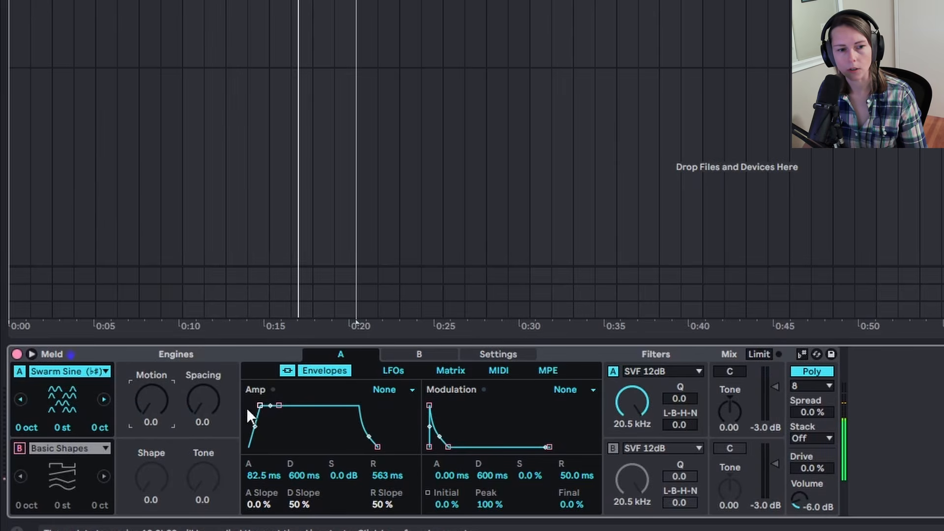
Review Meld's modulation matrix, LFO and general settings pages for engine A
click(448, 371)
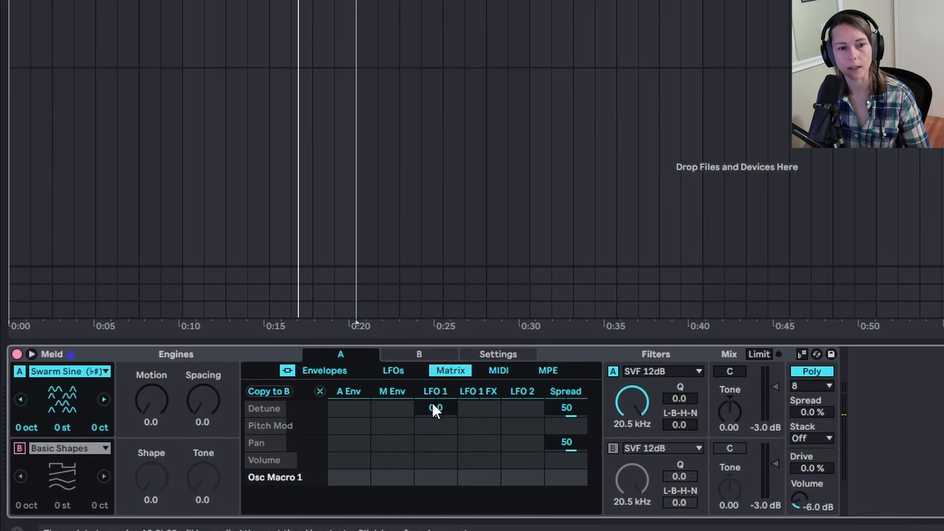
click(401, 370)
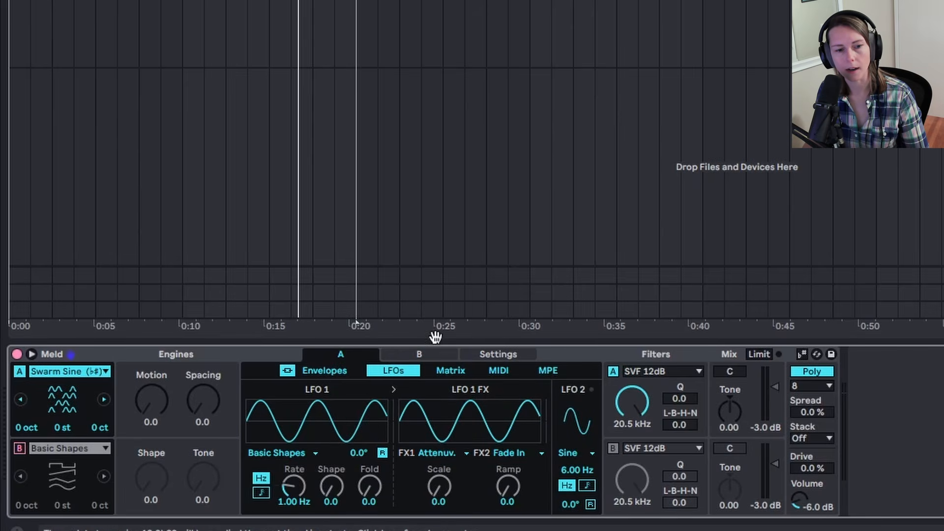
click(498, 354)
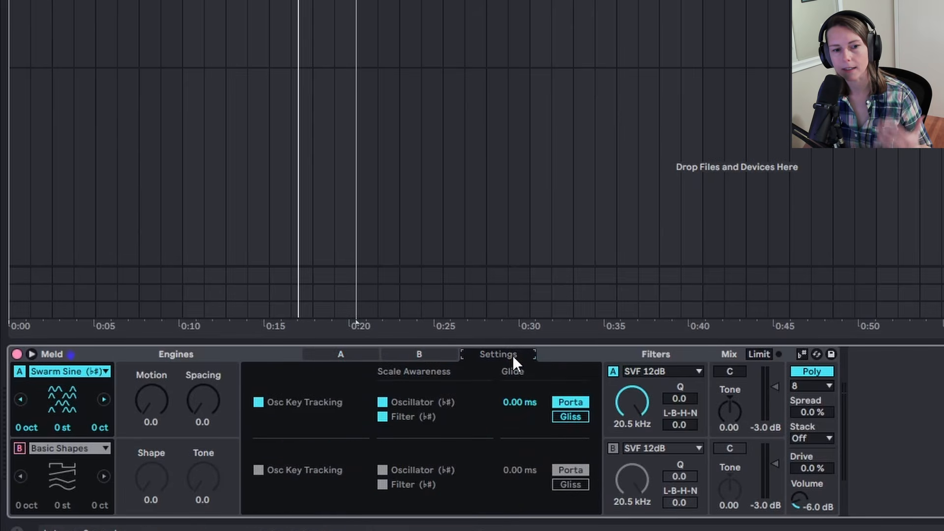
Try modulating engine A's Osc Macro 1 with LFO 1 at an amount of 64, auditioning it with different Motion settings
click(370, 357)
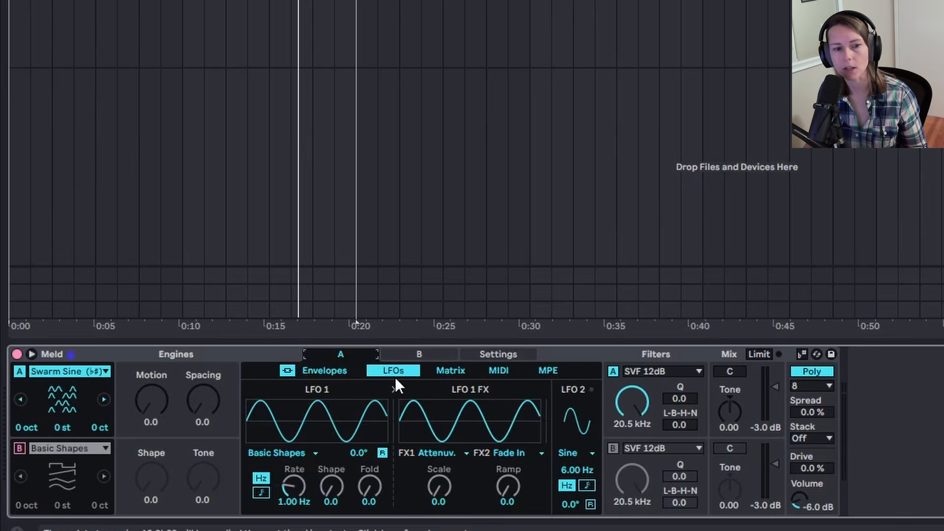
click(429, 353)
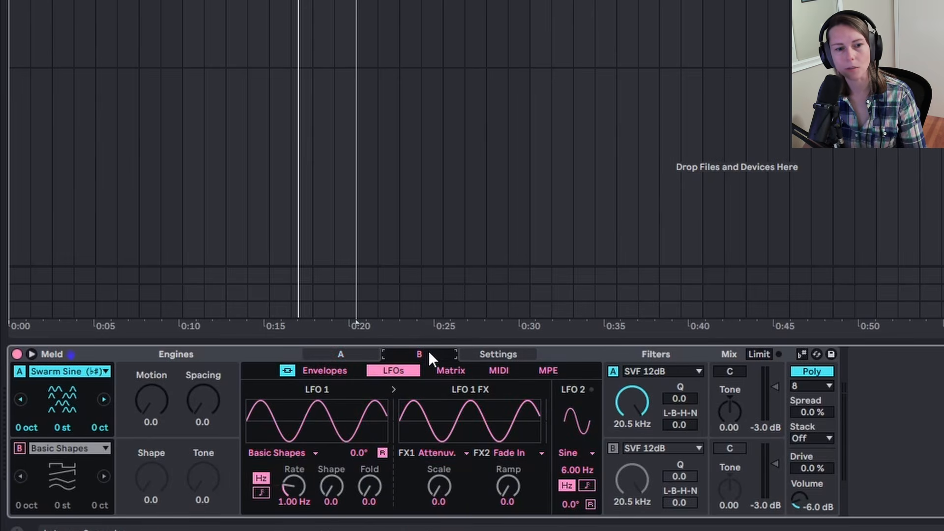
click(366, 353)
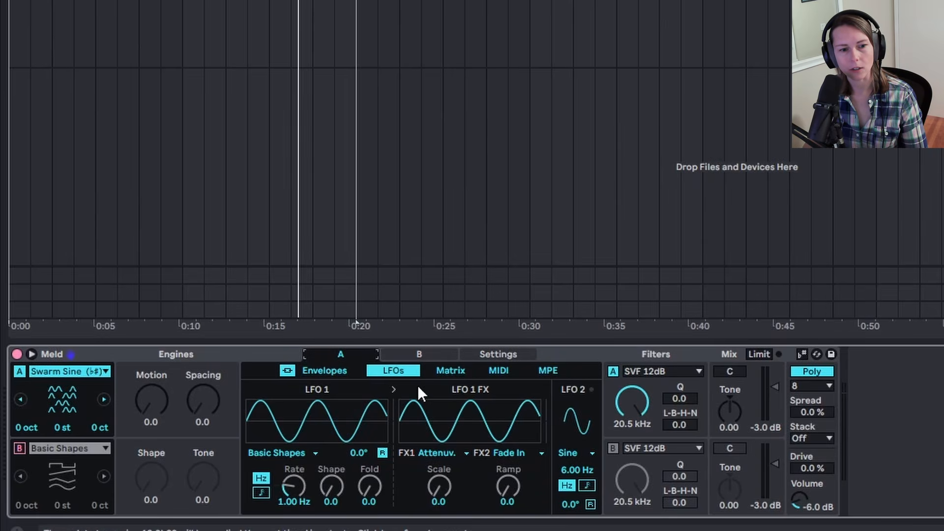
click(456, 369)
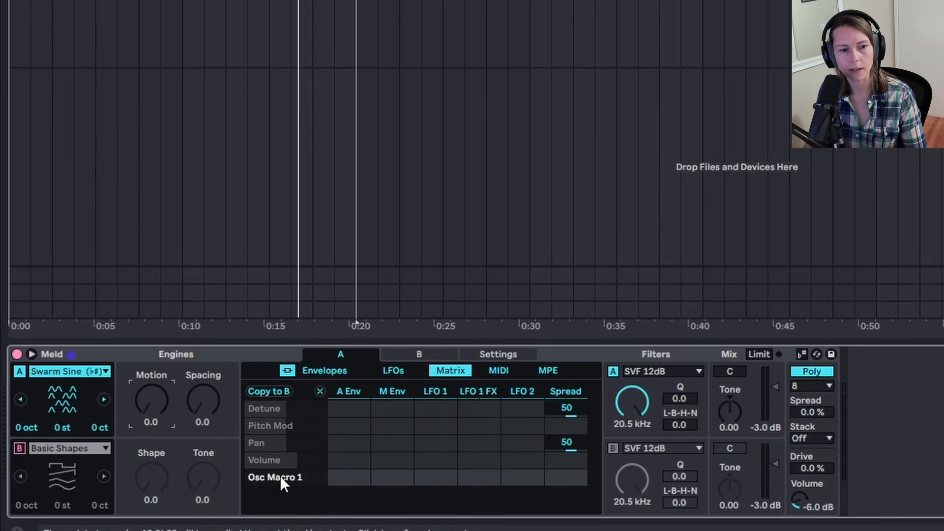
drag(432, 479, 432, 449)
key(space)
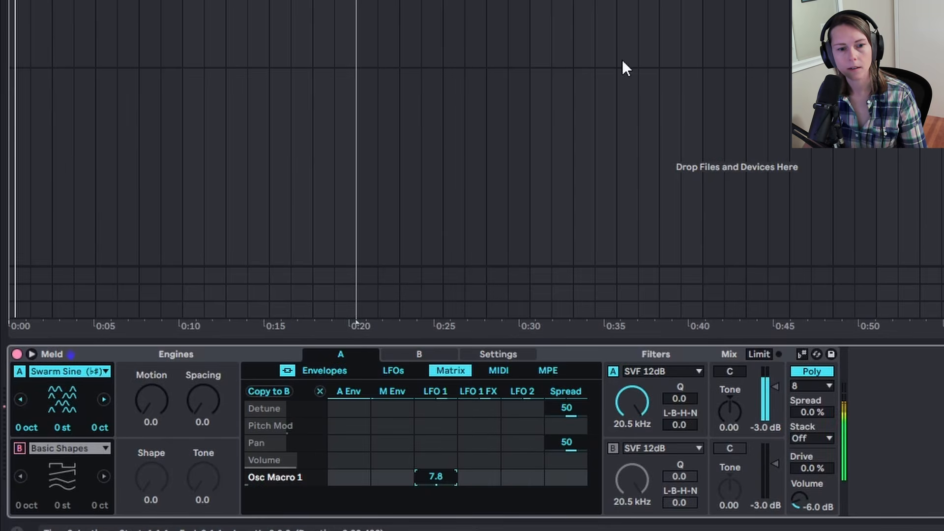
drag(436, 476, 436, 451)
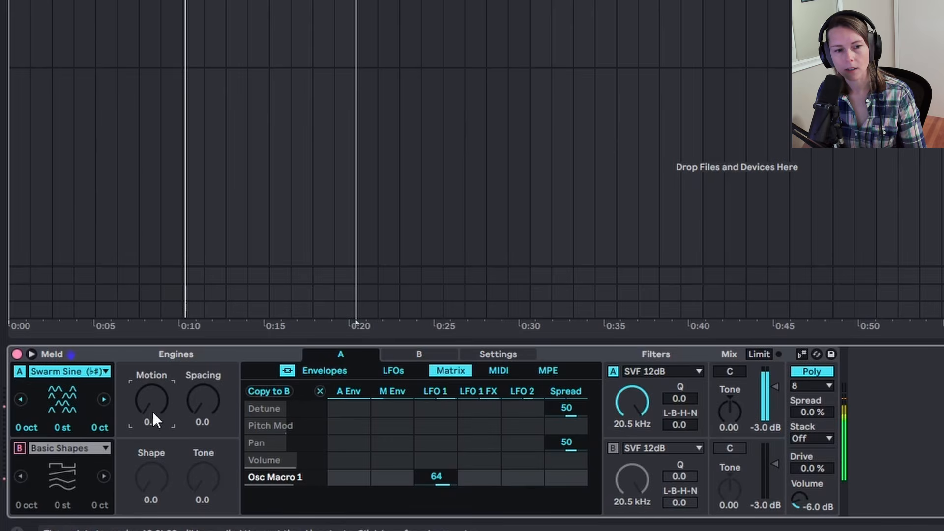
drag(152, 411, 153, 396)
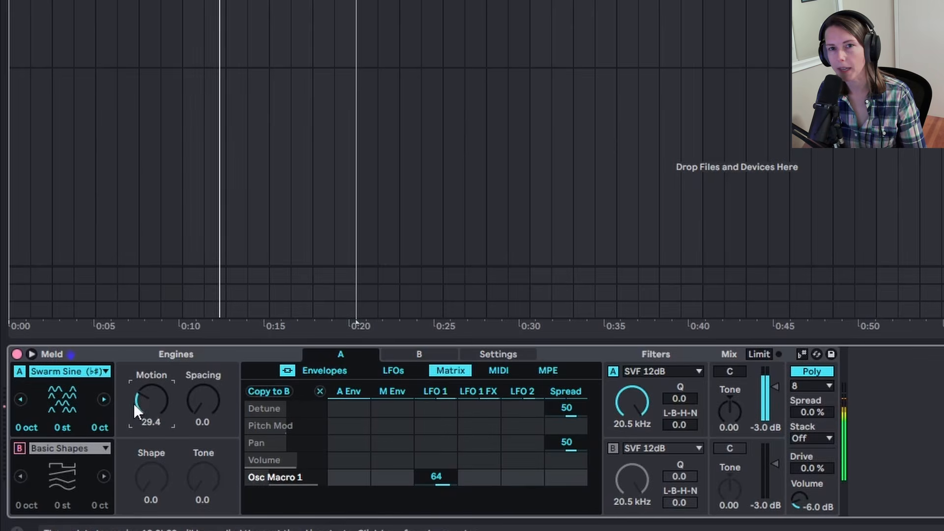
key(space)
double_click(142, 405)
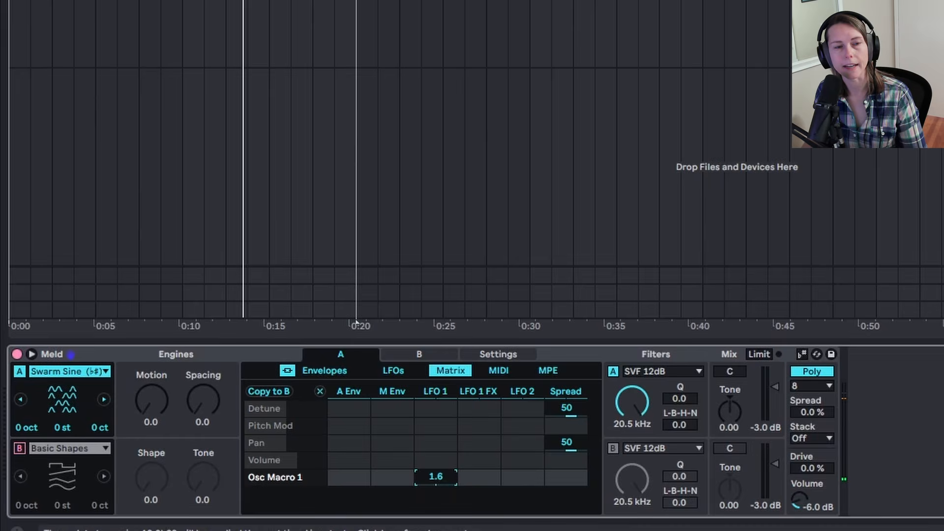
Add the LFO modulator device after Meld and clear LFO 1's modulation of Osc Macro 1 in the matrix
key(ctrl+alt+b)
key(ctrl+f)
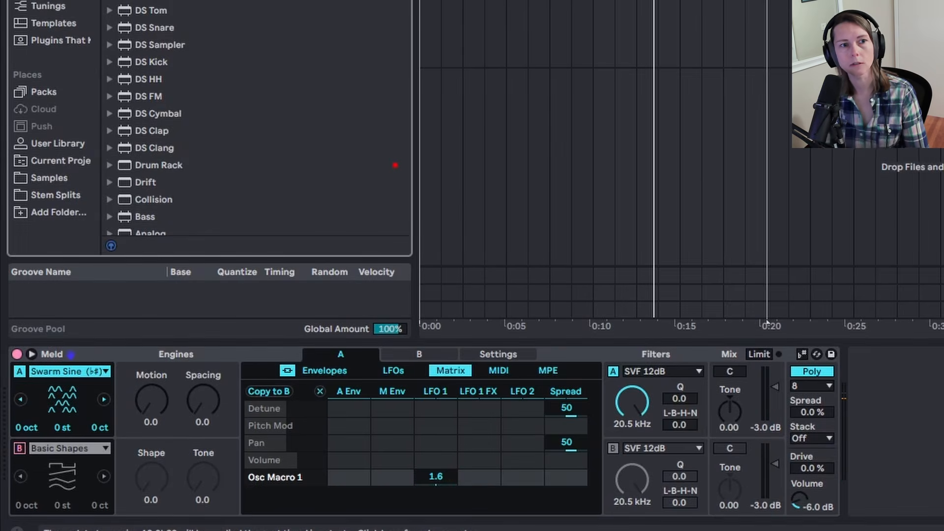
text(lfo)
key(Return)
key(ctrl+alt+b)
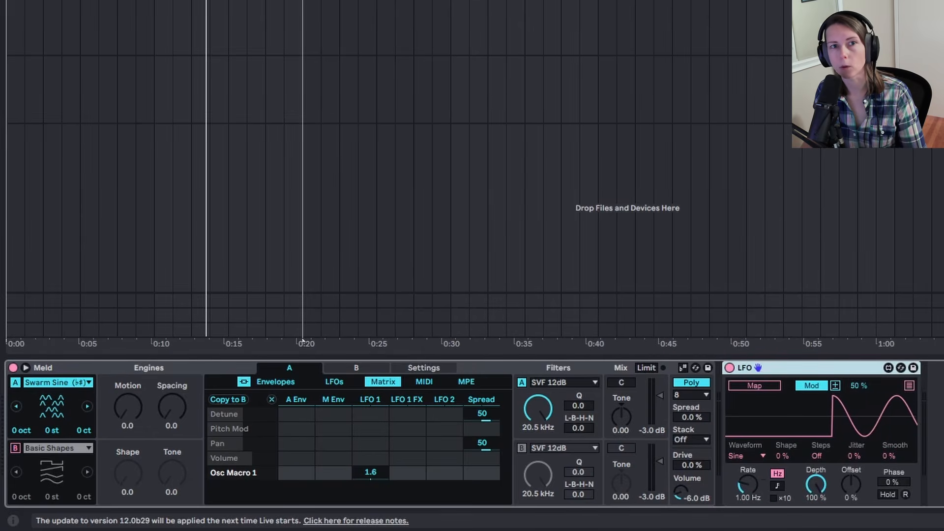
double_click(364, 475)
Map the LFO device to engine A's Motion with a tempo-synced rate of 2 and 40.9% depth, and set Motion to 11.1
click(791, 367)
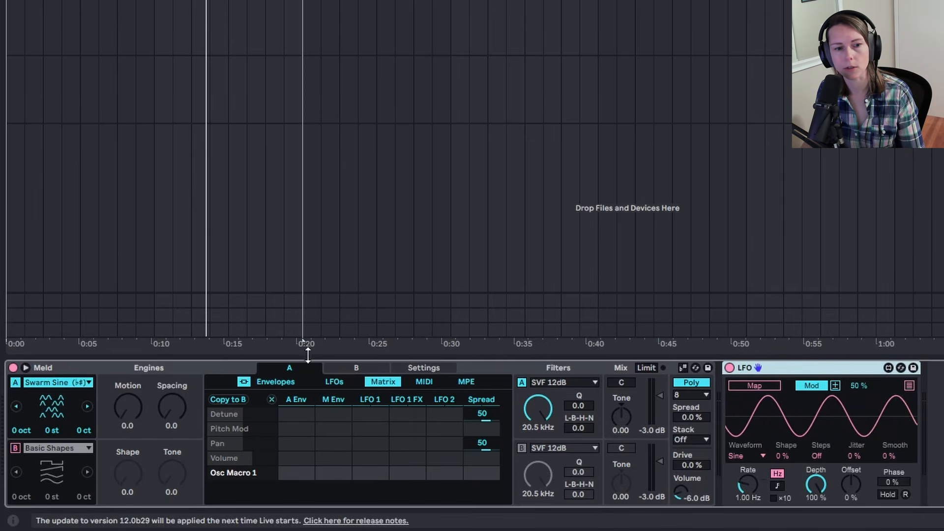
click(752, 385)
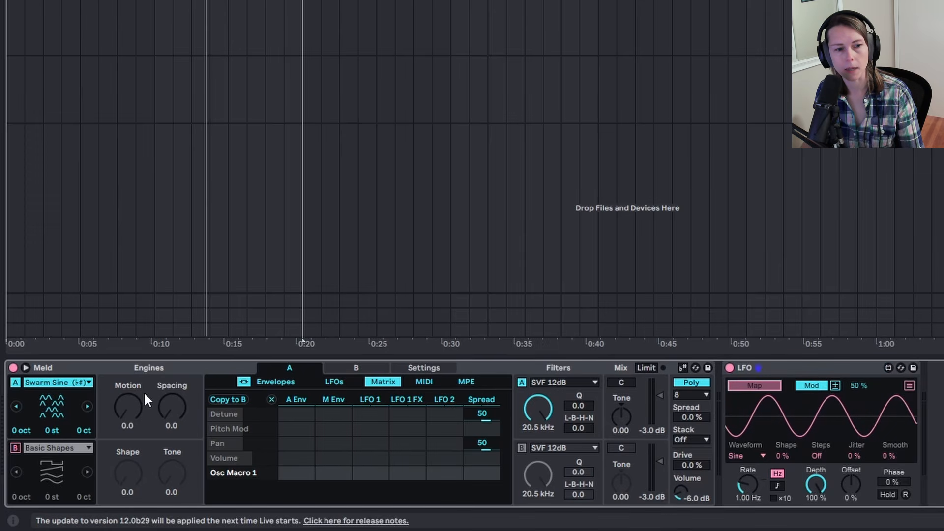
click(129, 393)
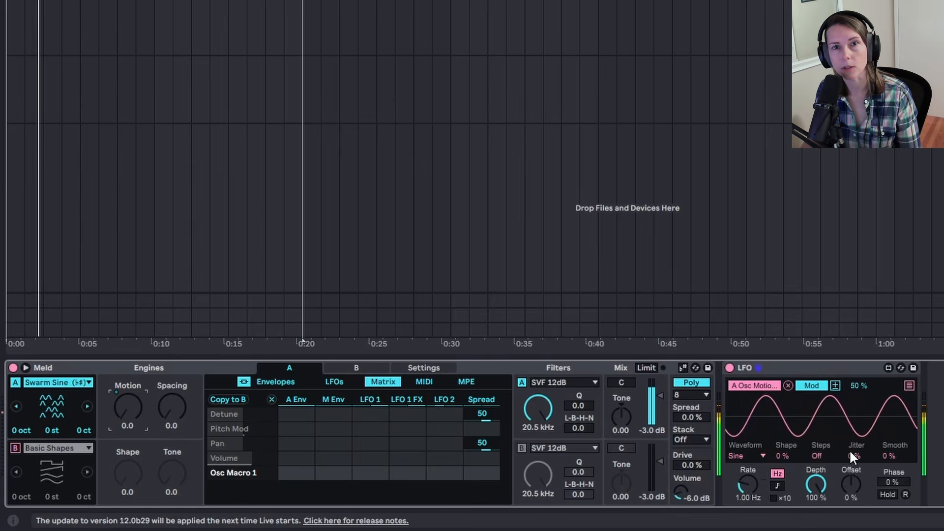
click(816, 484)
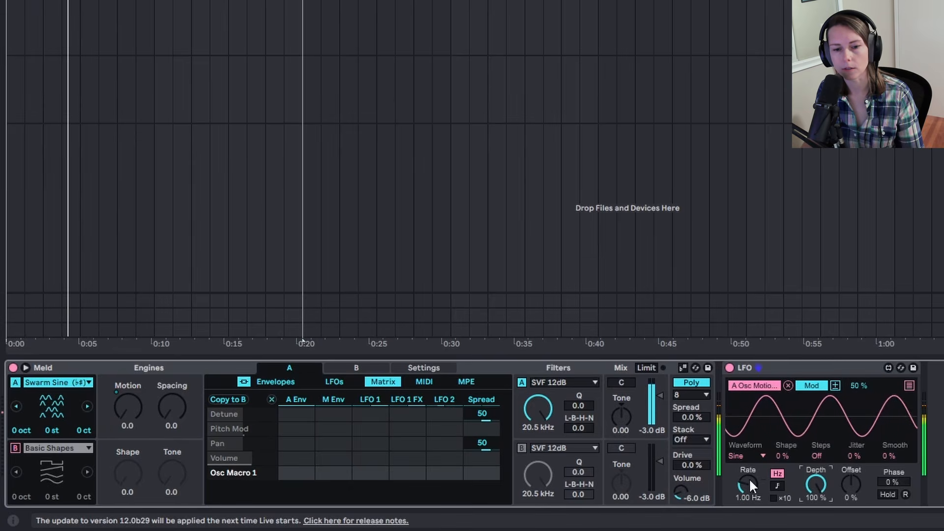
click(777, 485)
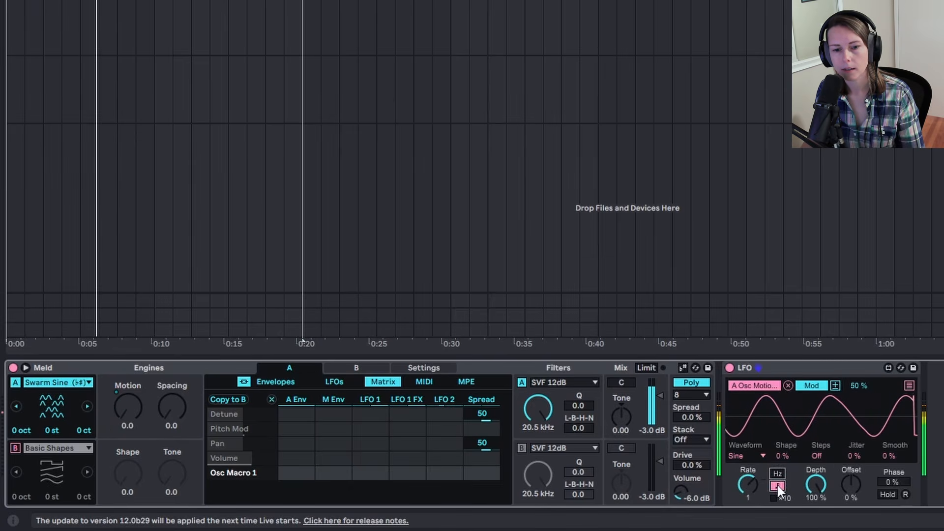
drag(745, 484, 745, 474)
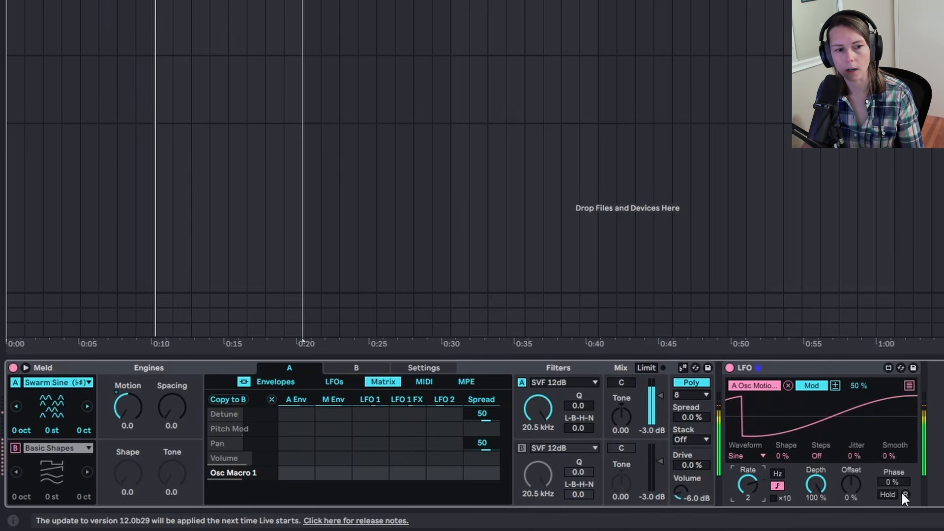
drag(816, 487, 816, 501)
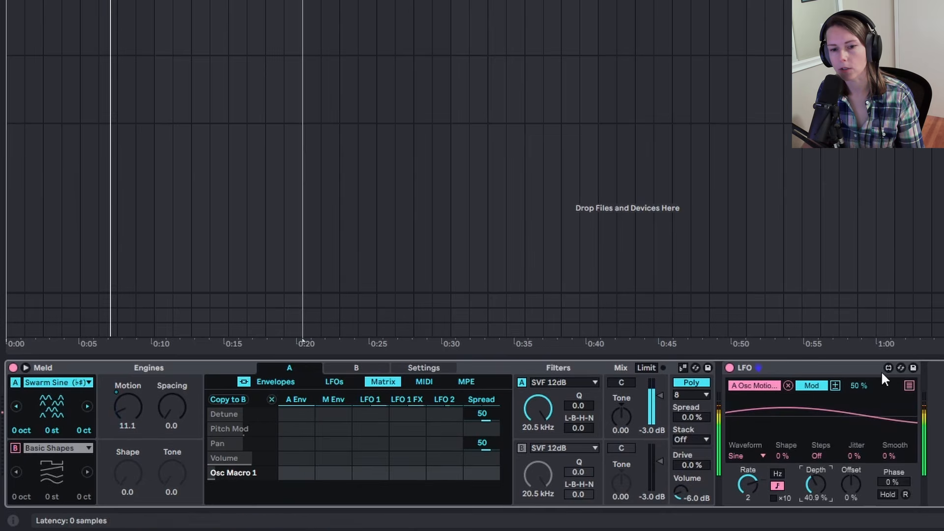
Map the LFO device's second modulation slot to engine A's Spacing
click(909, 384)
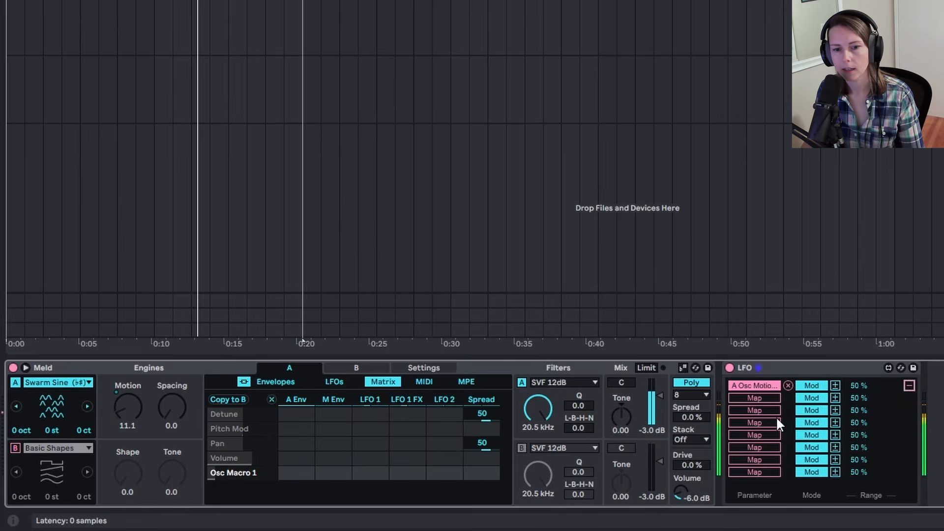
click(757, 396)
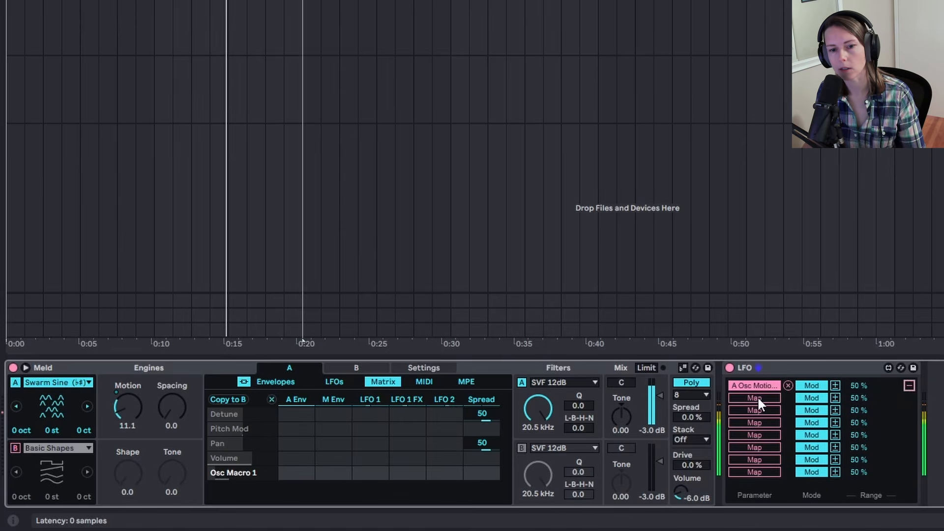
click(170, 393)
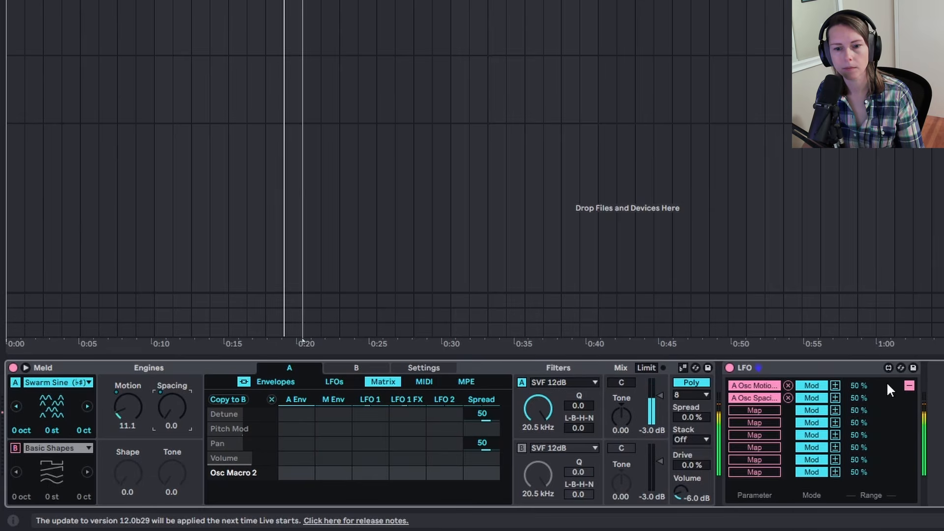
click(908, 384)
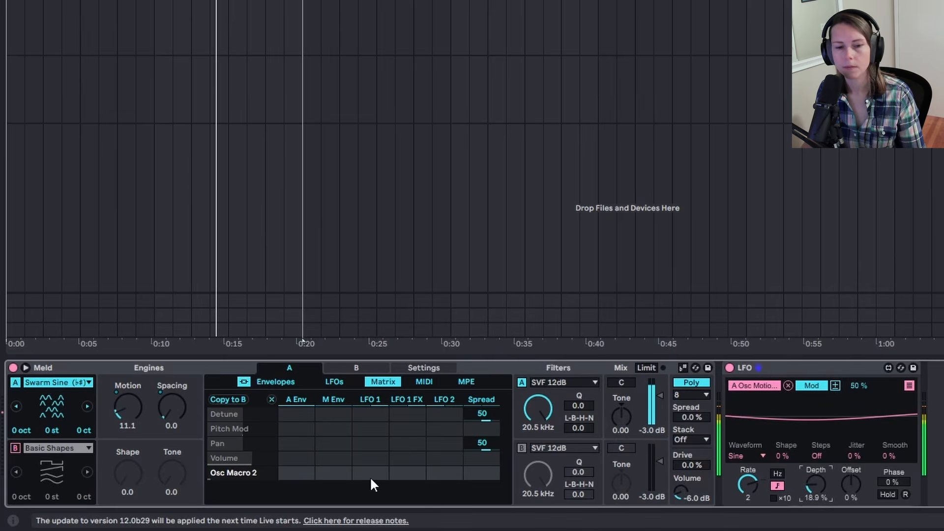
Set the LFO device's rate to 6, depth to 18.1% and Motion range to 41%, and Meld's voice spread to 17%
drag(744, 488, 745, 477)
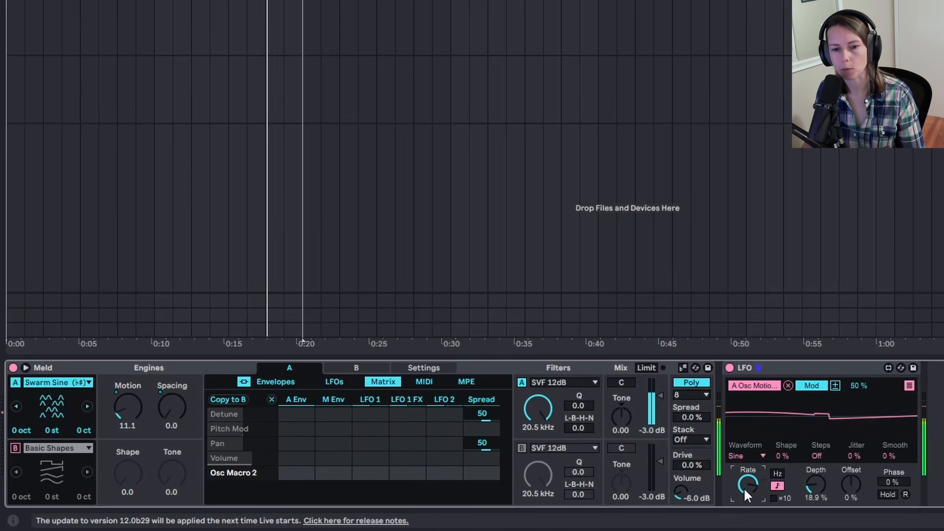
drag(816, 483, 816, 486)
drag(747, 485, 748, 477)
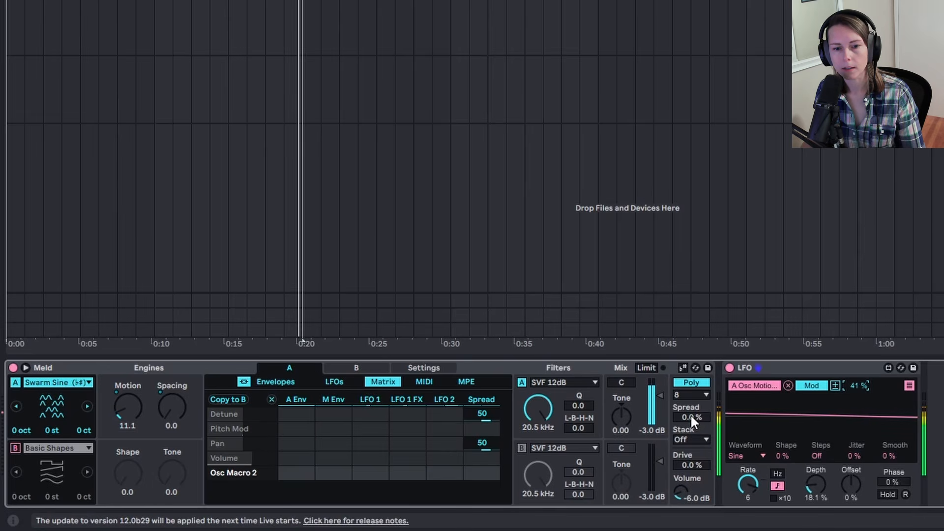
drag(700, 417, 700, 386)
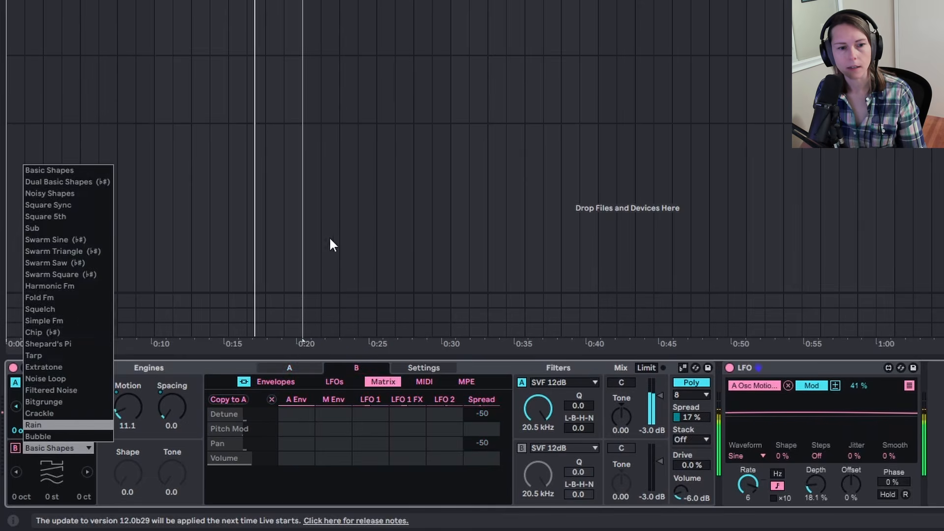
Turn on Meld's engine B and choose the Noisy Shapes oscillator for it
click(417, 244)
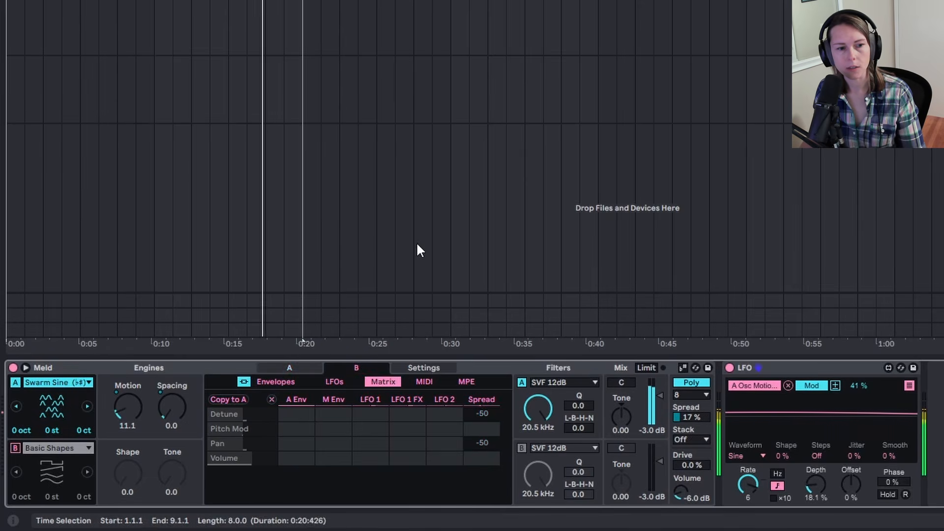
click(15, 448)
click(48, 451)
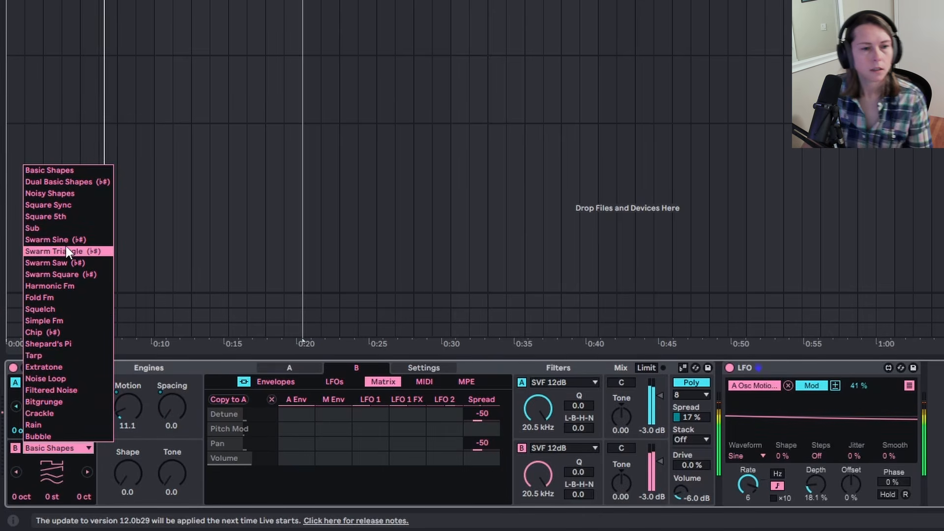
click(67, 193)
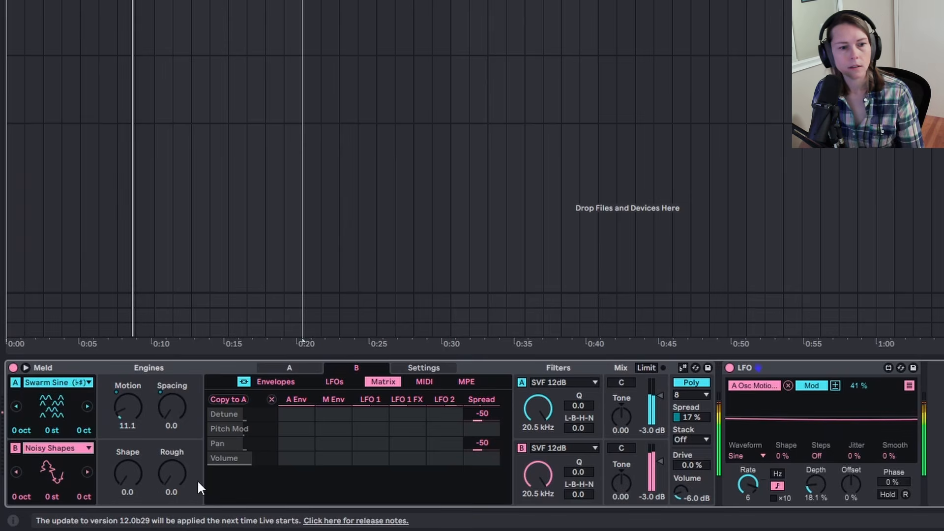
Transpose engine B up 1 octave, set its Shape to 39.7 and Rough to 44.4, and lower its filter frequency to 573 Hz
drag(125, 480, 125, 472)
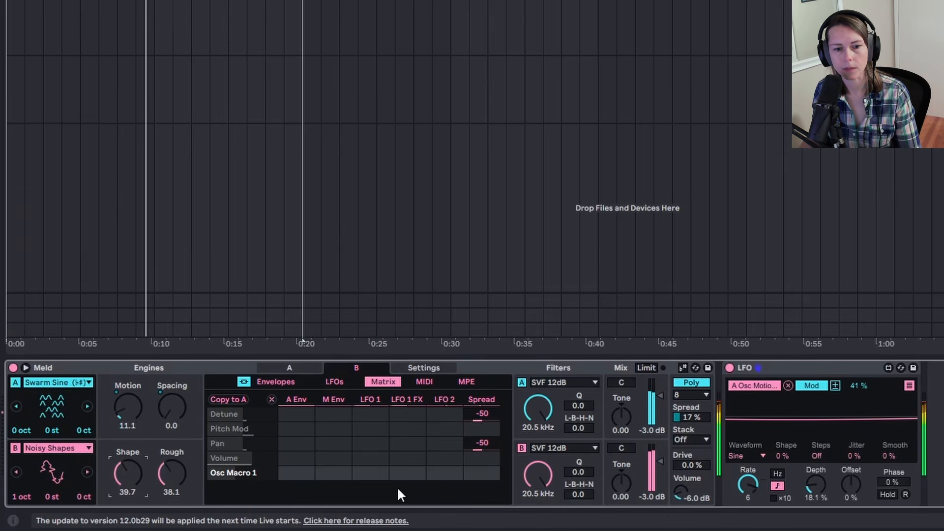
drag(533, 480, 533, 523)
mouse_move(171, 473)
mouse_down()
mouse_move(172, 463)
mouse_move(172, 472)
mouse_up()
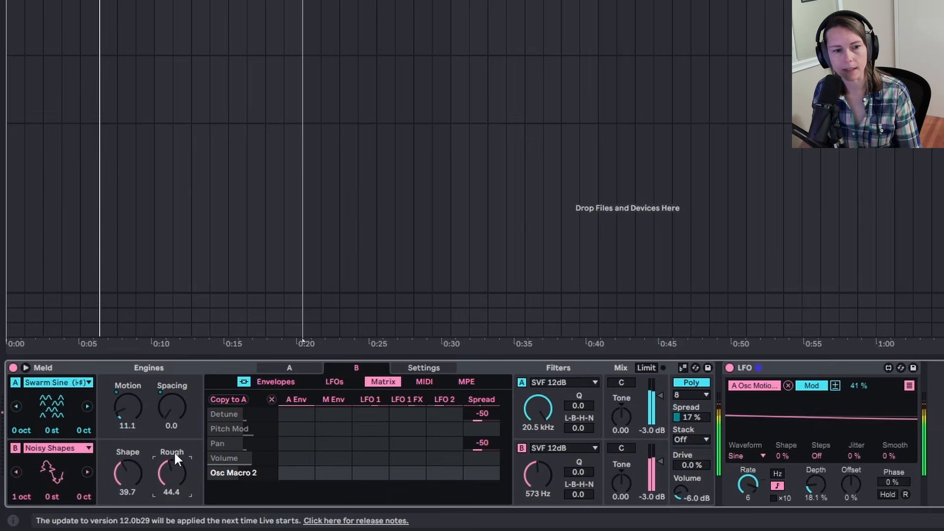
Map the LFO device's third modulation slot to engine B's Rough control
click(909, 385)
click(771, 408)
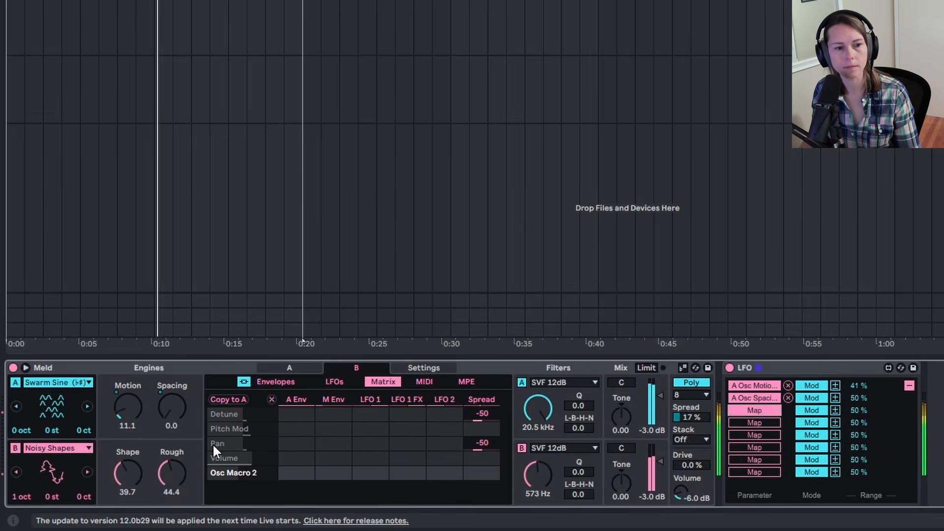
click(174, 457)
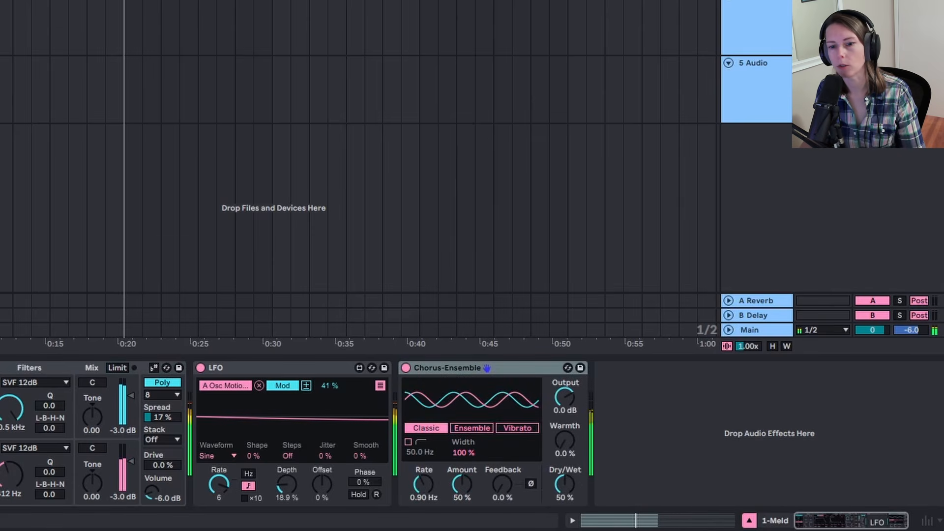
Turn on Chorus-Ensemble's 50 Hz high-pass filter, reduce its dry/wet mix and raise its feedback
click(407, 442)
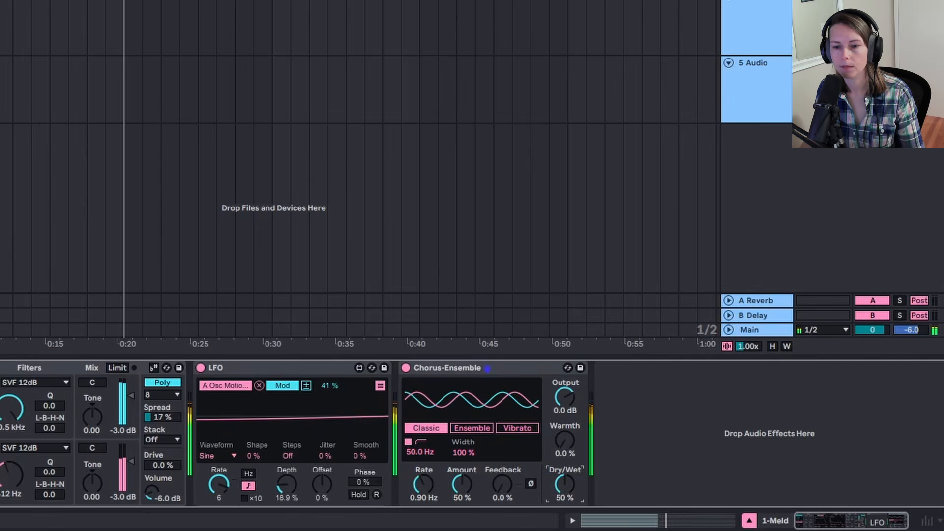
drag(564, 484, 564, 490)
drag(503, 485, 502, 465)
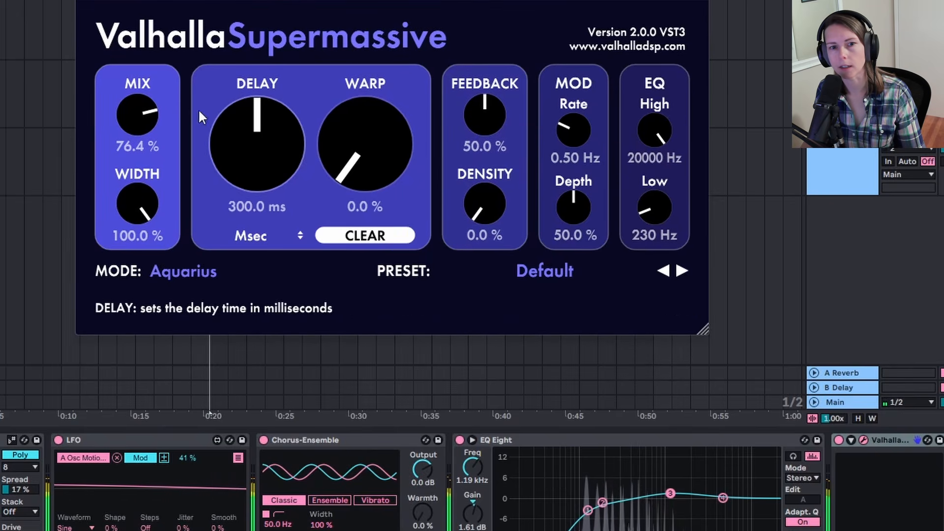
Lower Valhalla Supermassive's mix to 73.6% and close the plugin window
drag(138, 120, 137, 133)
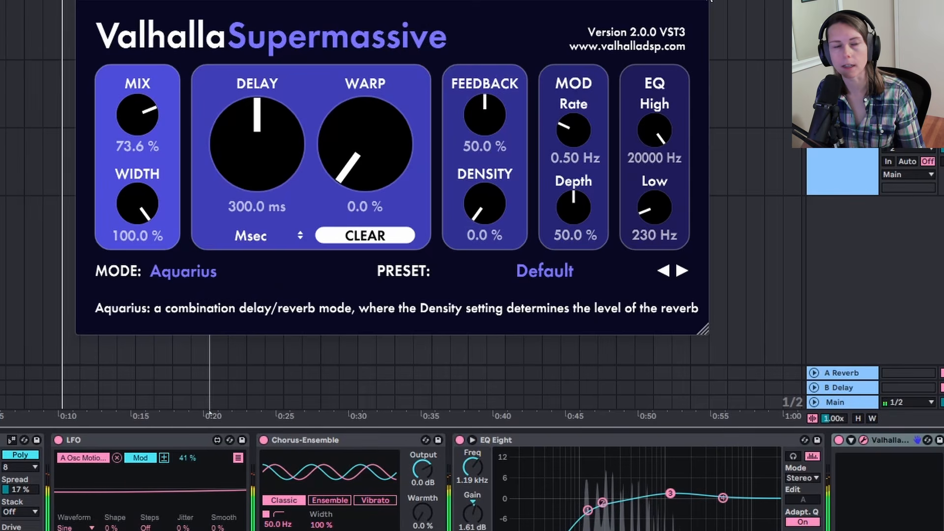
click(83, 0)
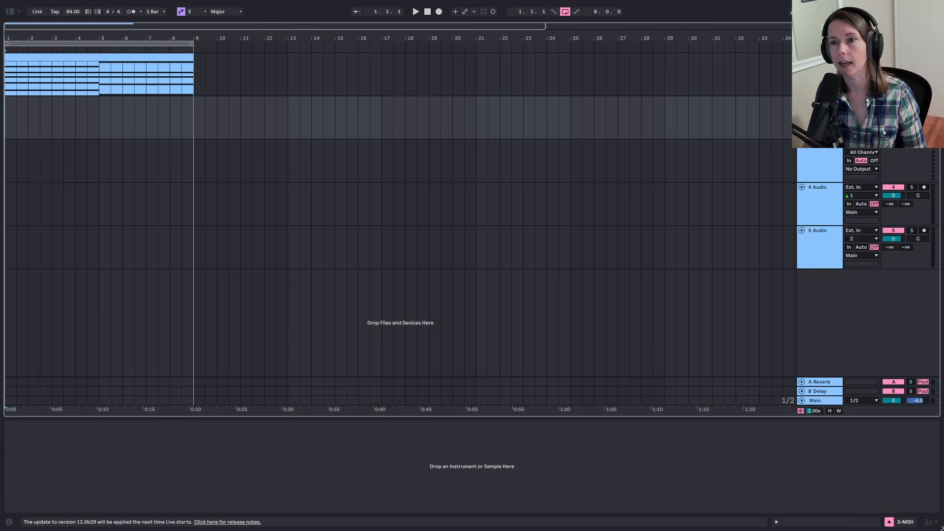
Load the FOUSHEE_vocal_phrase_wet_human_bgvs_101_Emaj sample onto the empty MIDI track and convert its Simpler to Sampler
drag(759, 259, 255, 445)
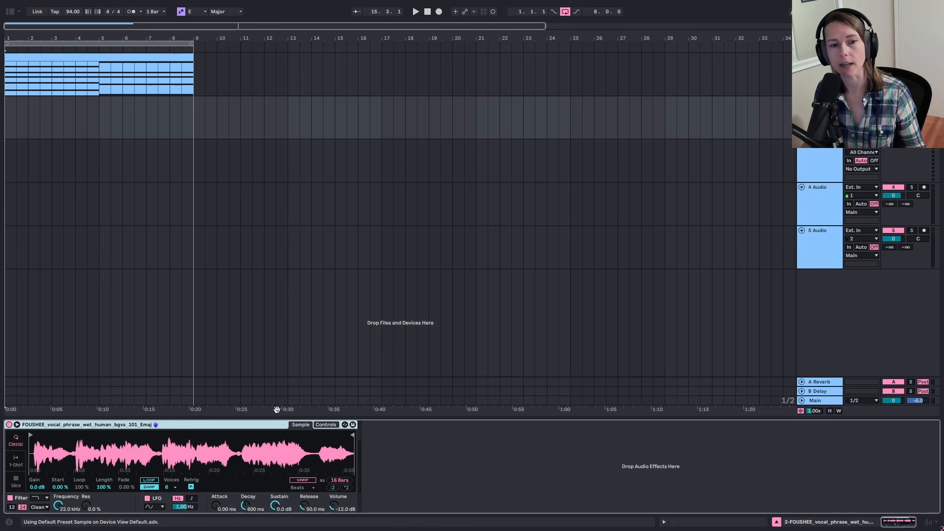
right_click(260, 429)
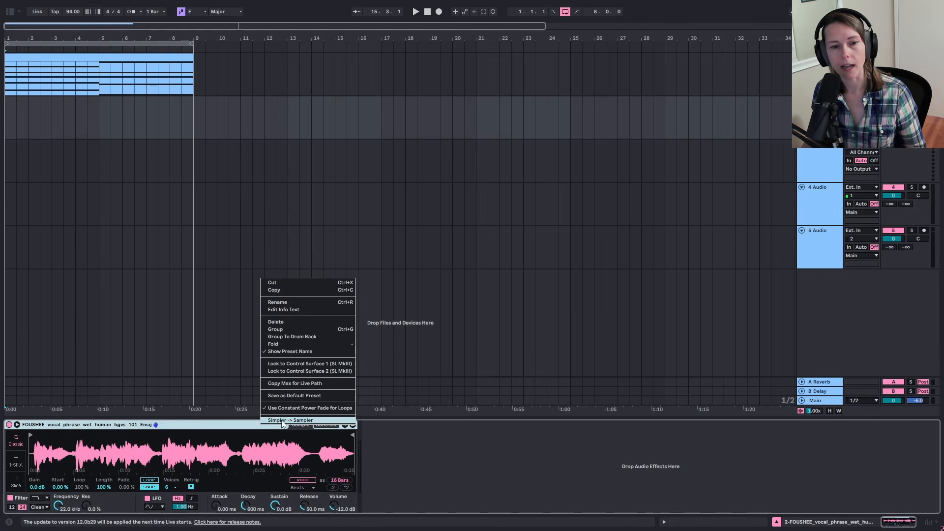
click(269, 421)
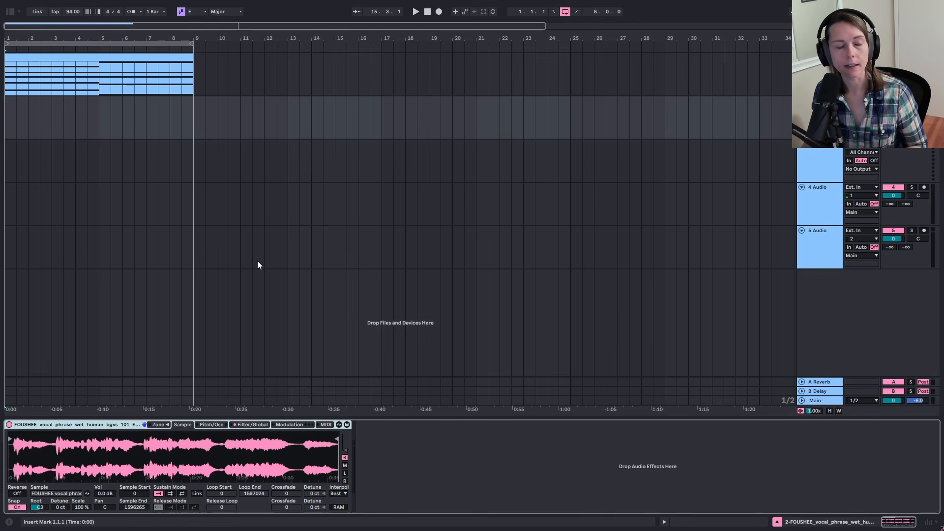
Set Sampler's sample start to 15876 and its sustain mode to back-and-forth looping
click(6, 118)
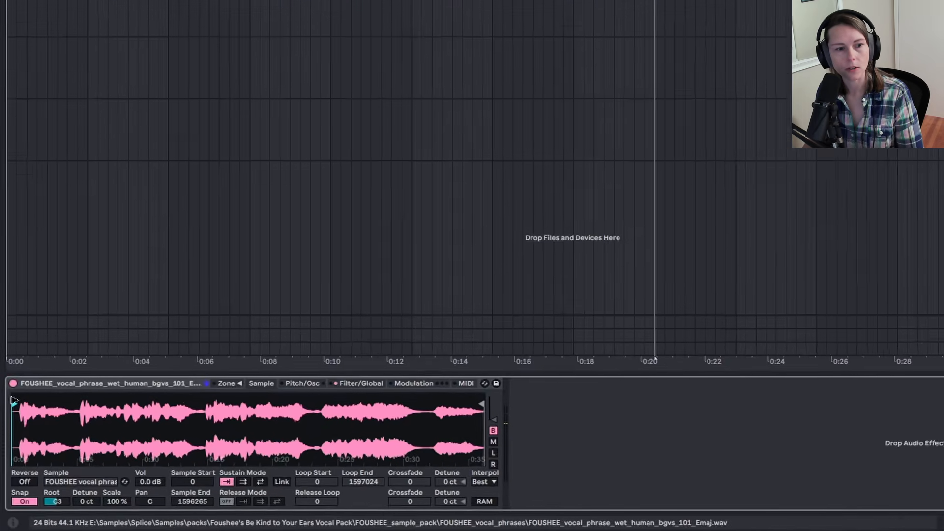
drag(9, 438, 13, 438)
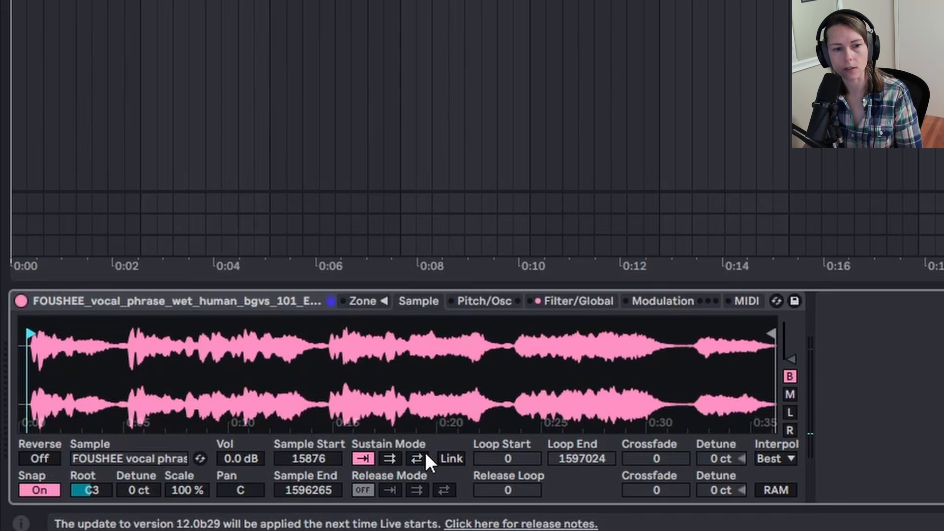
click(423, 457)
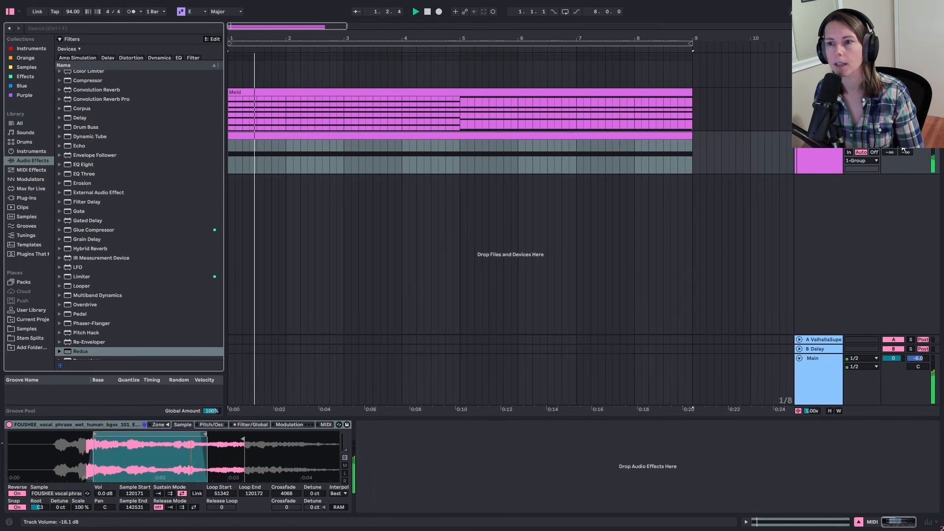
Lower the vocal track's volume slightly and add the Redux effect after Sampler
drag(902, 146, 901, 149)
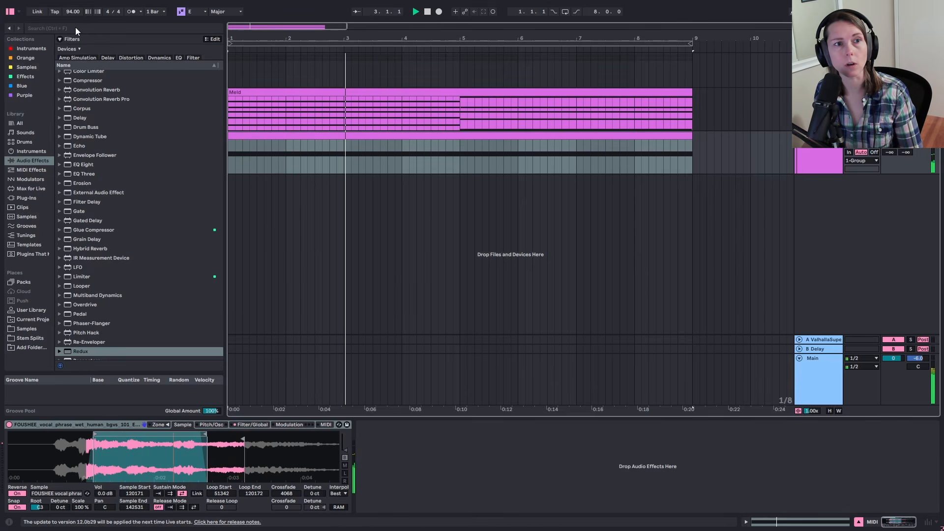
click(88, 28)
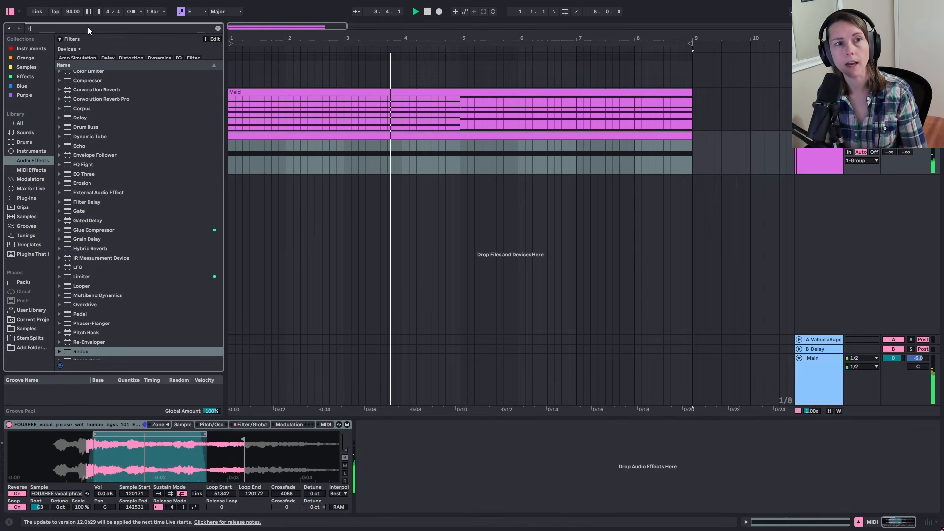
text(redux)
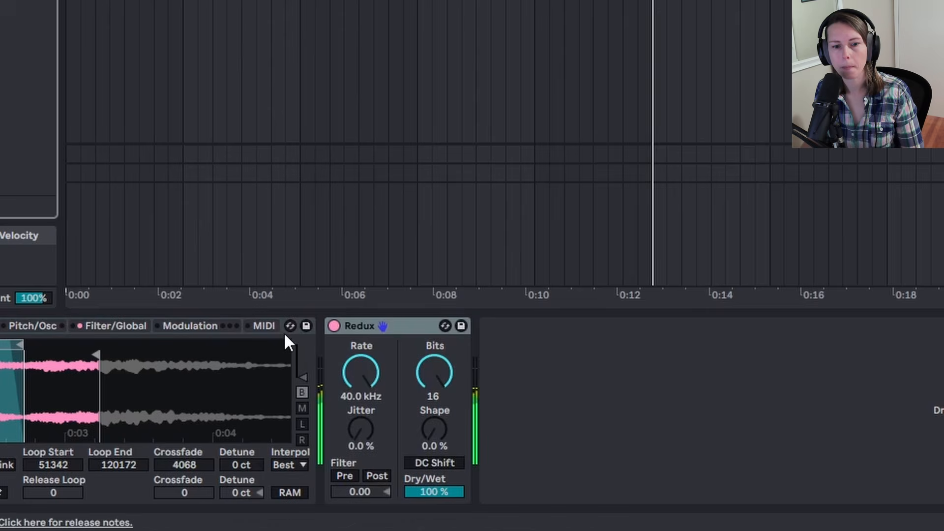
Set Redux's Rate to 2.11 kHz and enable its post filter with a value of -0.19
drag(374, 460, 374, 472)
drag(361, 373, 361, 391)
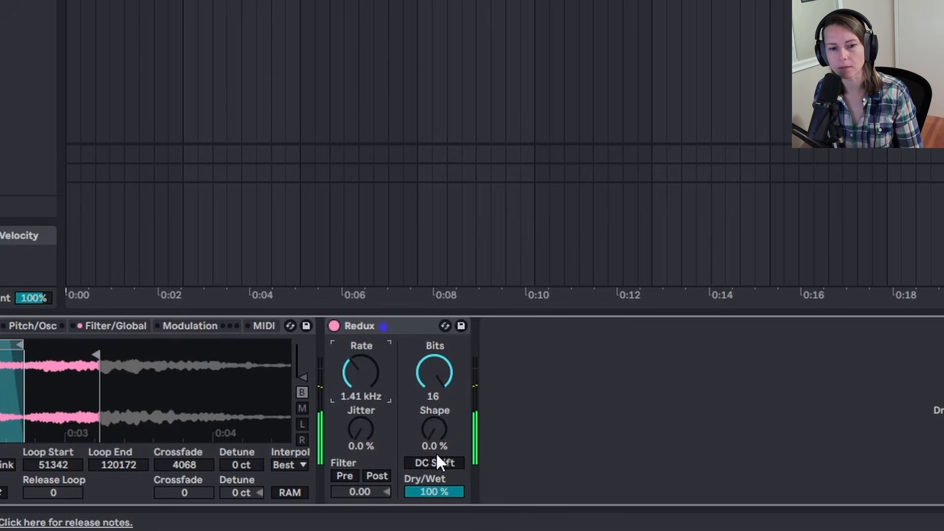
click(377, 477)
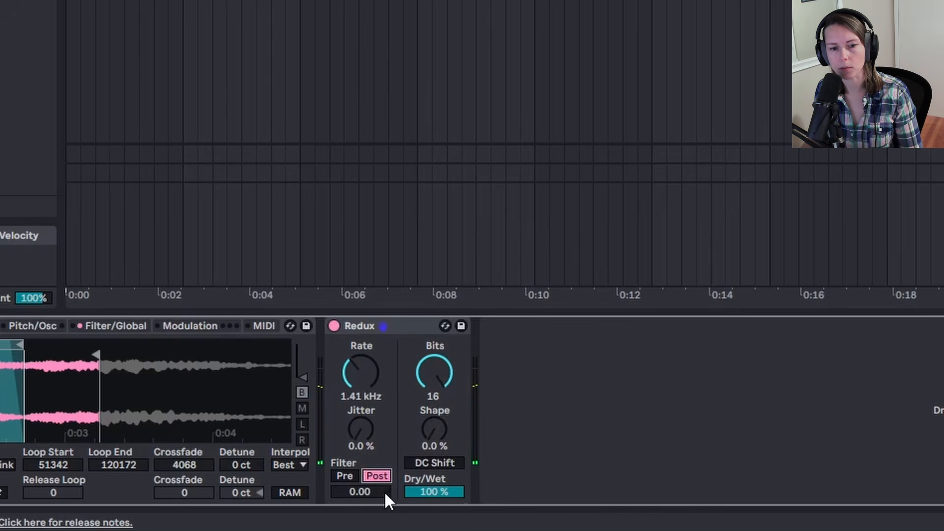
click(364, 491)
key(space)
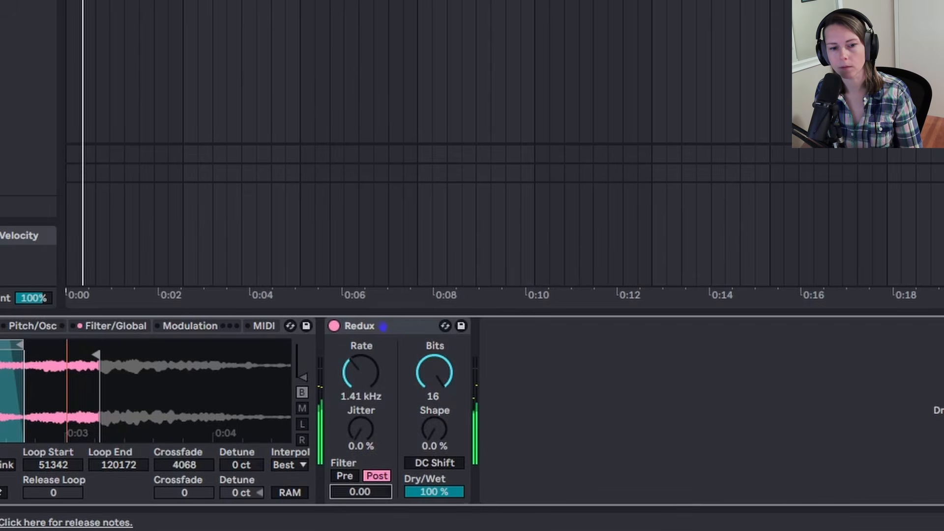
drag(365, 490, 365, 500)
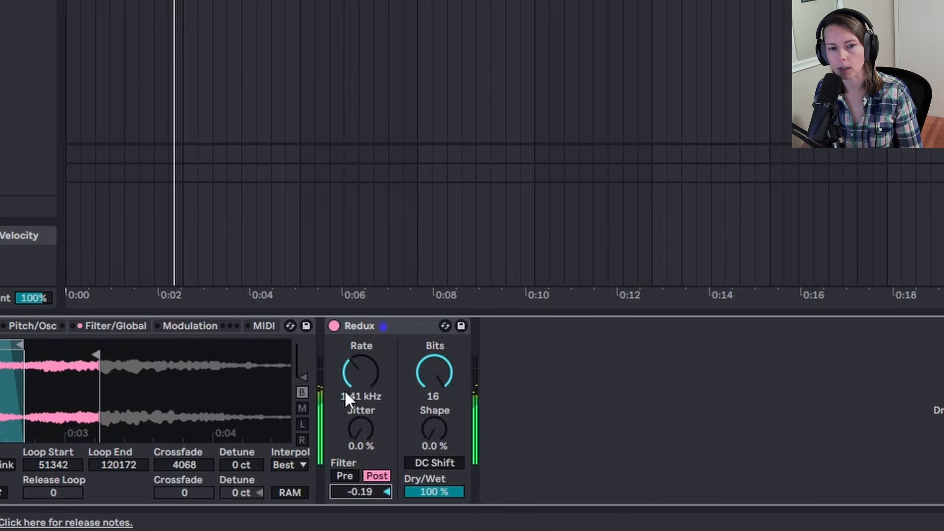
drag(358, 390, 357, 372)
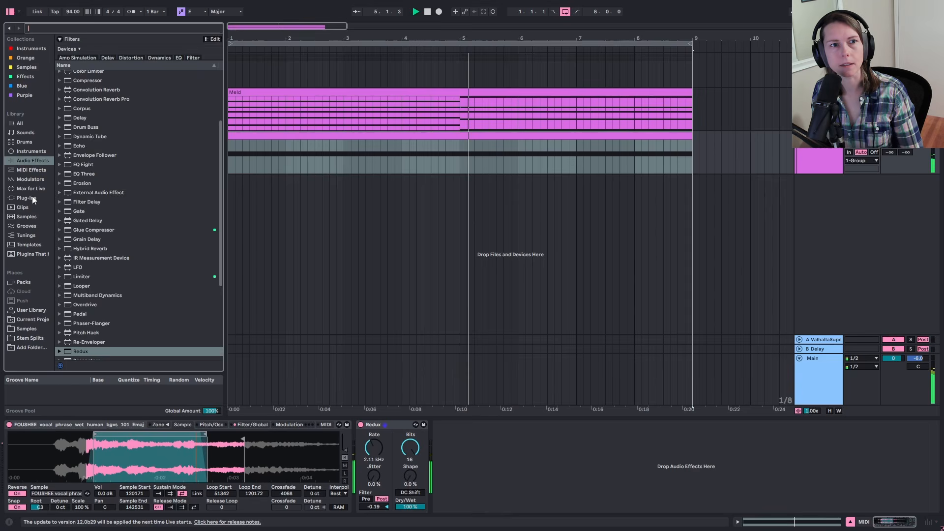
Find the ValhallaSupermassive plug-in and add it after Redux on the vocal track
click(31, 197)
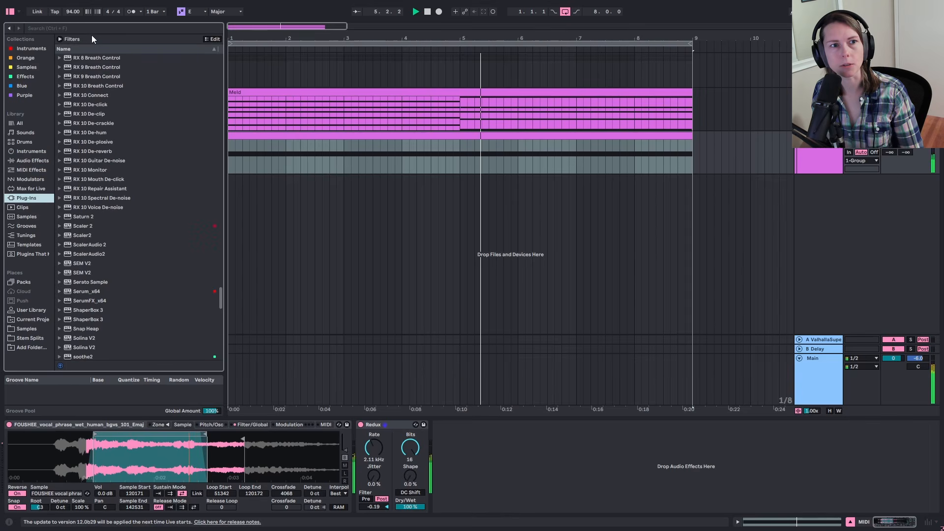
click(97, 27)
text(valh)
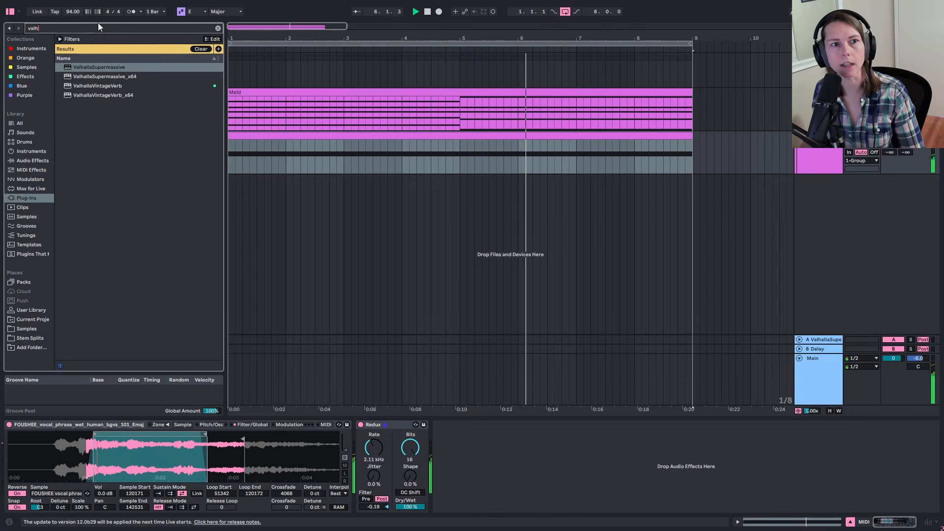
double_click(119, 68)
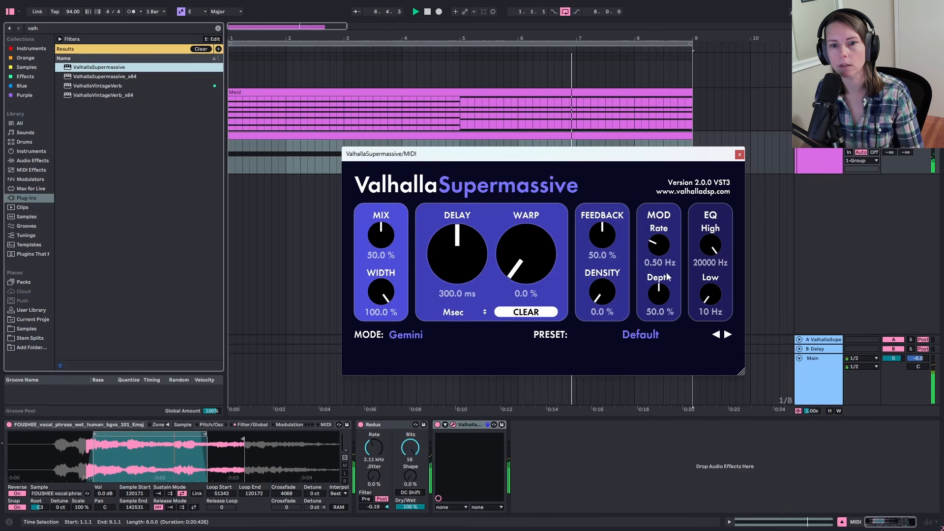
Set Supermassive to Aquarius mode with a 62% mix, EQ Low at 300 Hz and a reduced EQ High
click(407, 338)
click(407, 337)
click(407, 337)
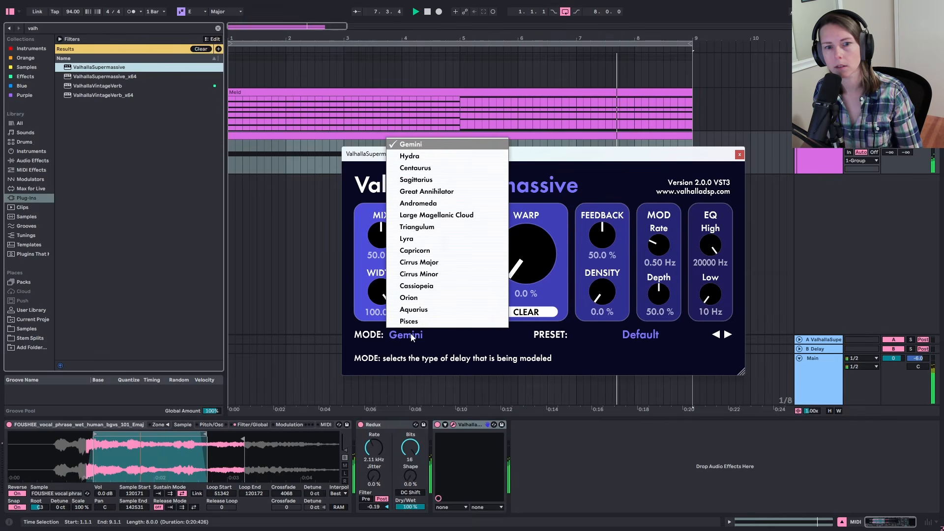
click(428, 314)
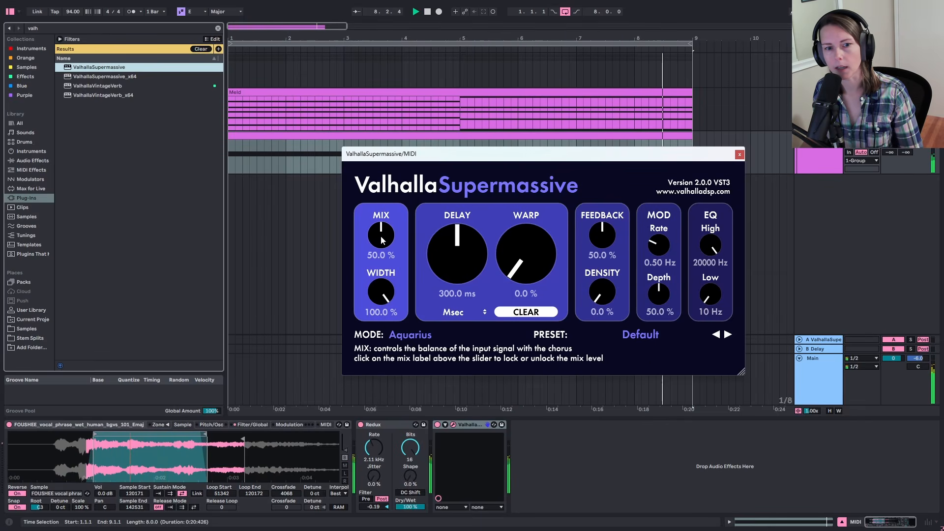
drag(381, 236, 382, 227)
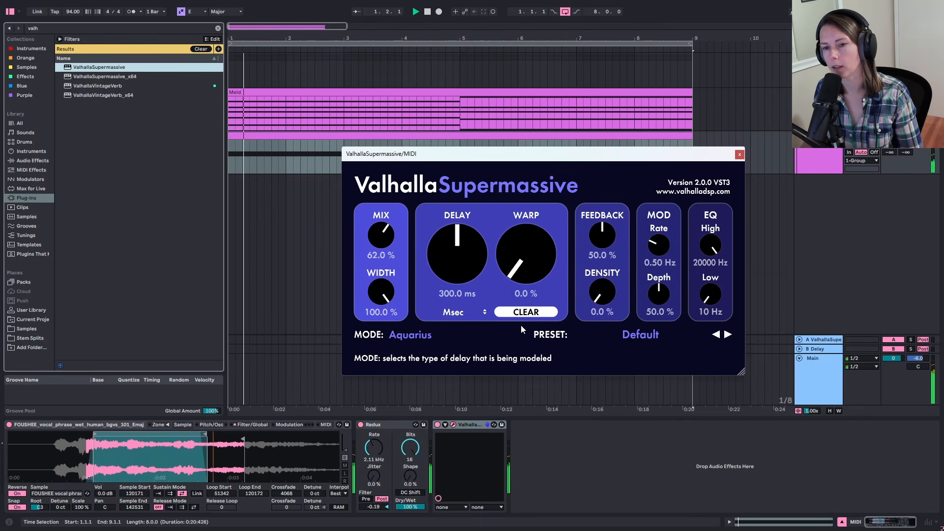
drag(711, 288, 685, 310)
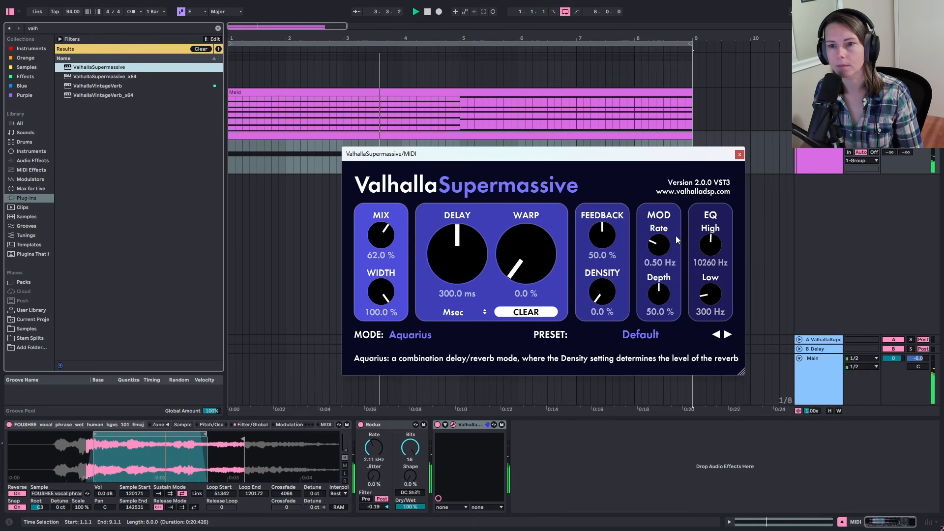
drag(709, 246, 708, 250)
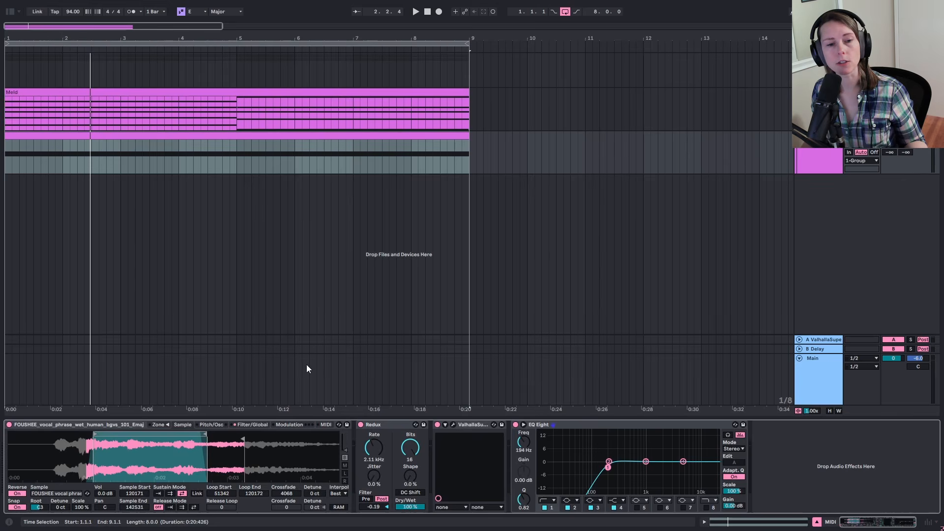
Enable Sampler's LFO 2 and assign its destination A to Loop Length
click(288, 425)
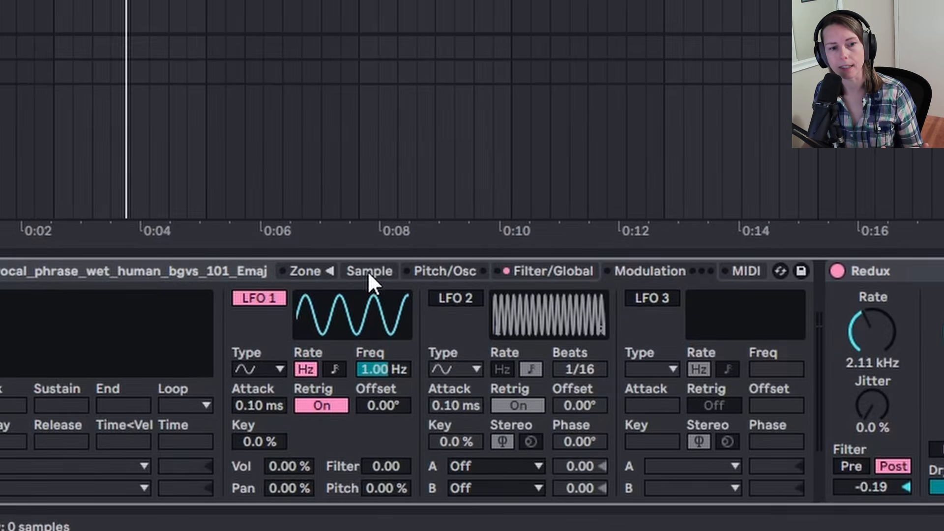
click(183, 425)
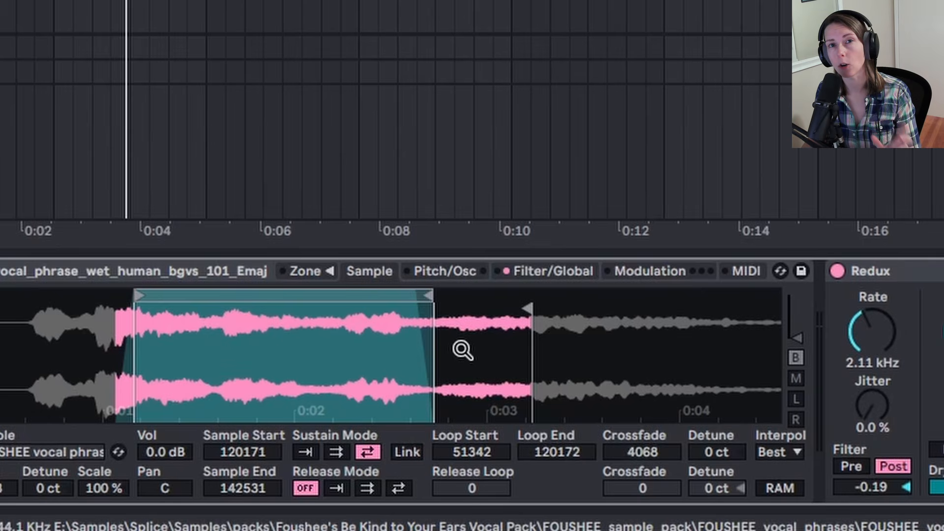
click(650, 271)
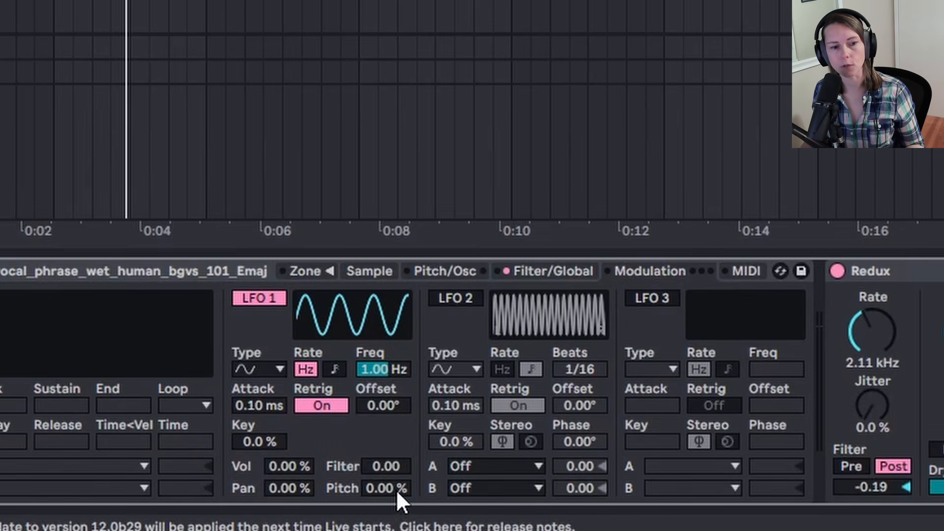
click(465, 297)
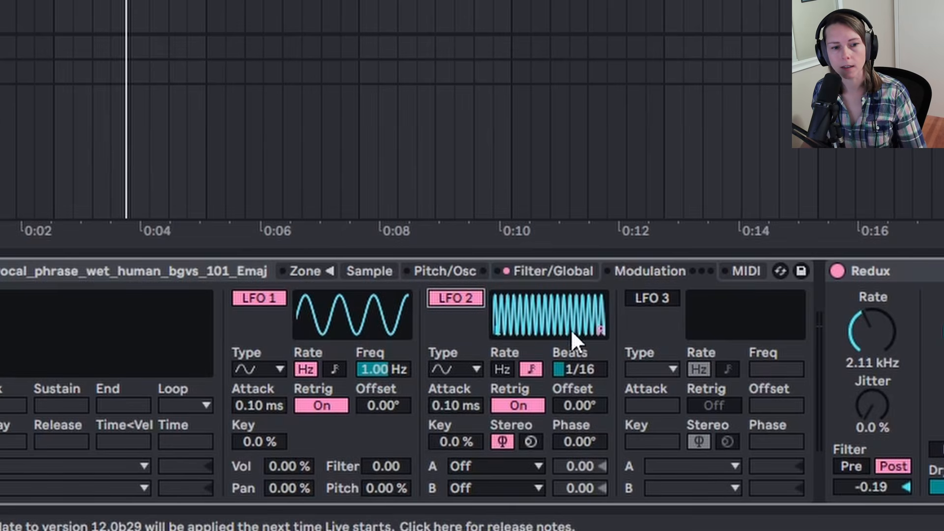
click(529, 468)
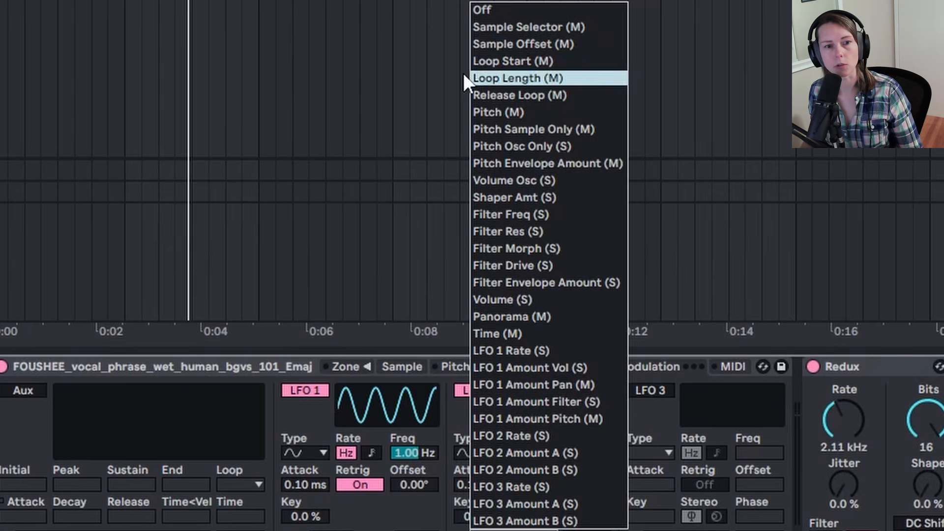
click(571, 79)
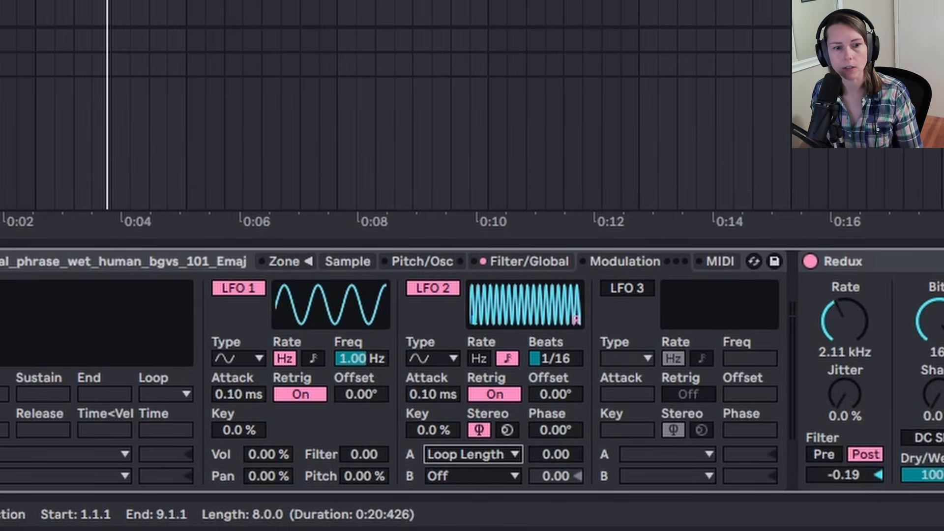
Give LFO 2 the random stepped waveform at a rate of 1 beat and raise its Loop Length modulation amount
click(443, 355)
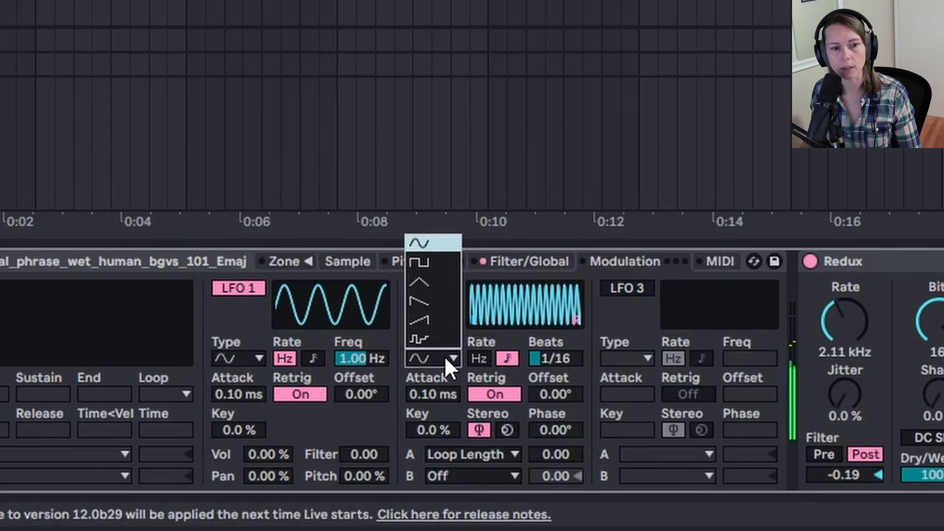
click(420, 338)
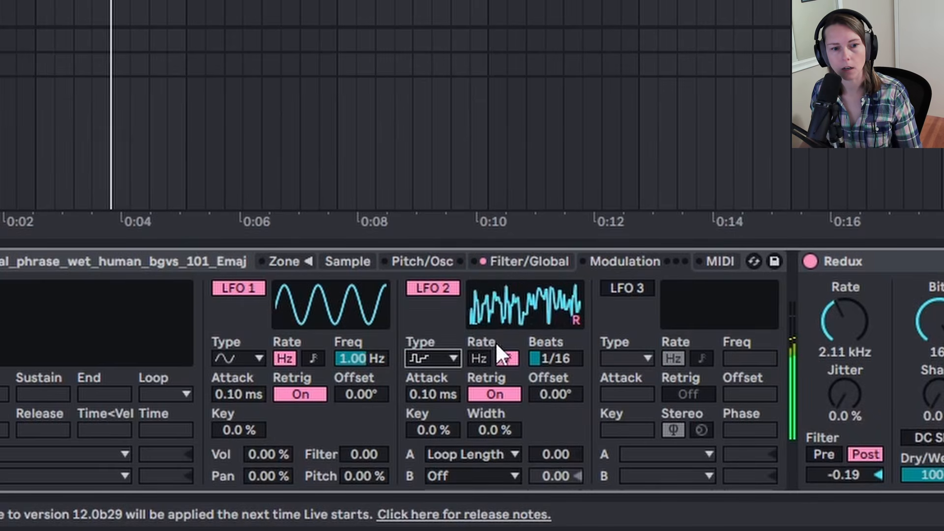
drag(556, 356, 556, 322)
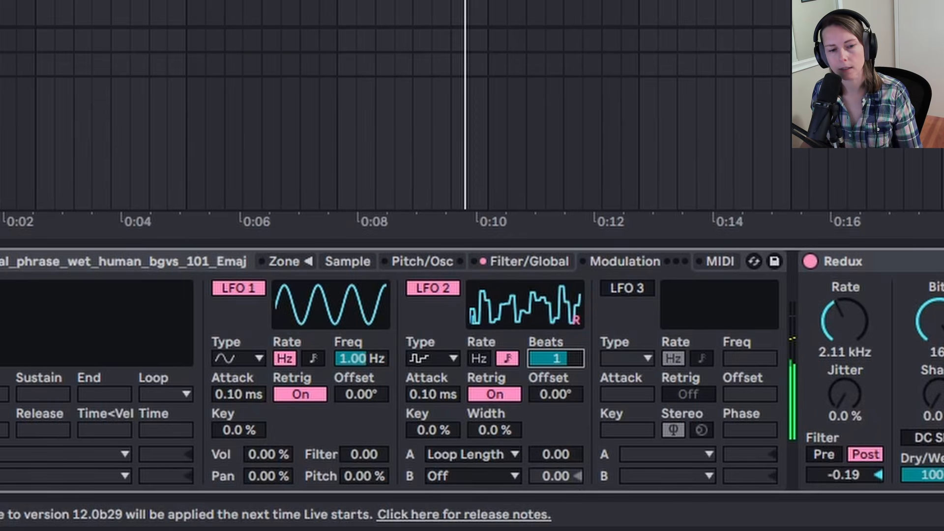
drag(571, 453, 571, 355)
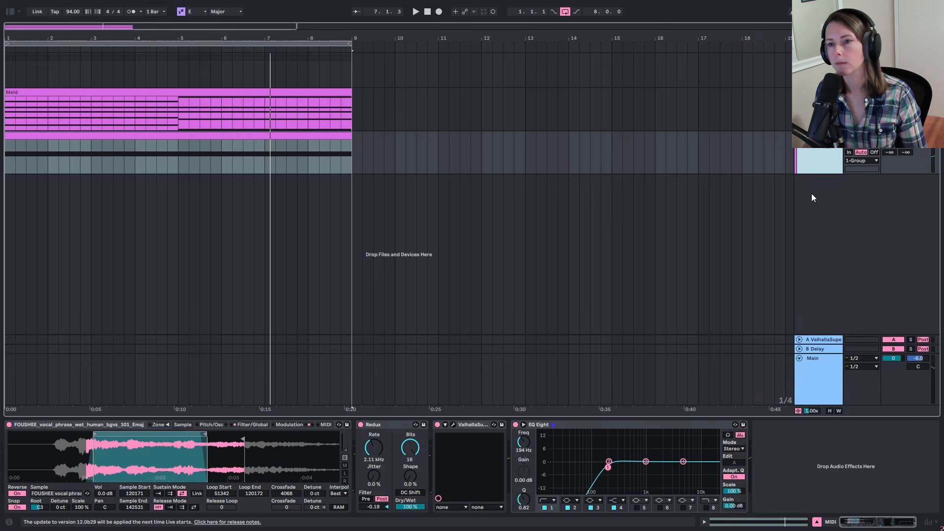
Insert a new MIDI track below the vocal track and delete its default audio effect rack
right_click(814, 193)
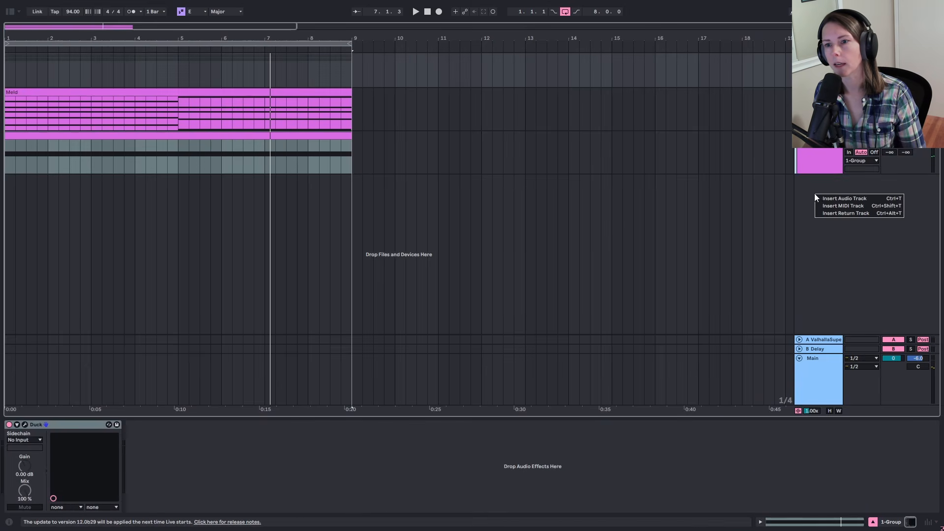
click(844, 205)
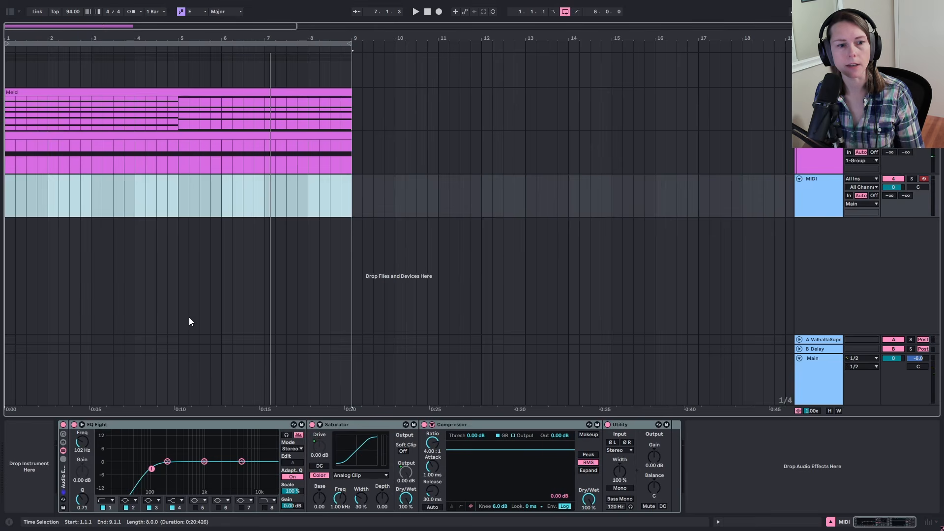
click(64, 479)
key(Delete)
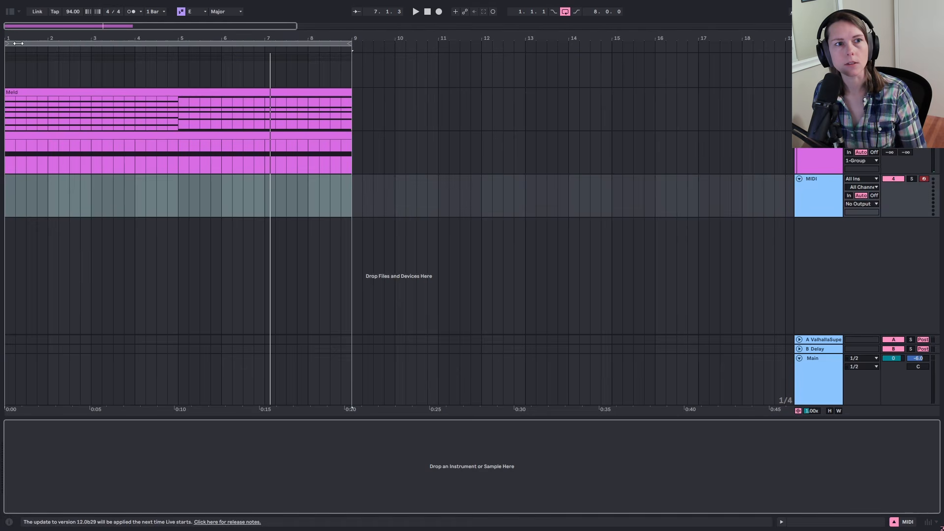
Load Wavetable on the new MIDI track with Osc 1 position at 68%, filter 1 frequency at 640 Hz and Sub transpose at -12 st
click(10, 11)
click(67, 27)
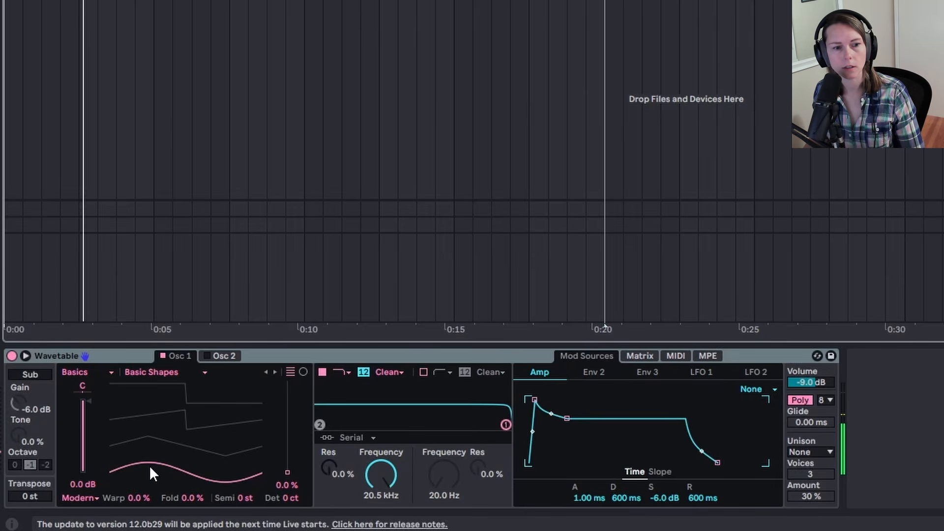
drag(149, 463, 149, 430)
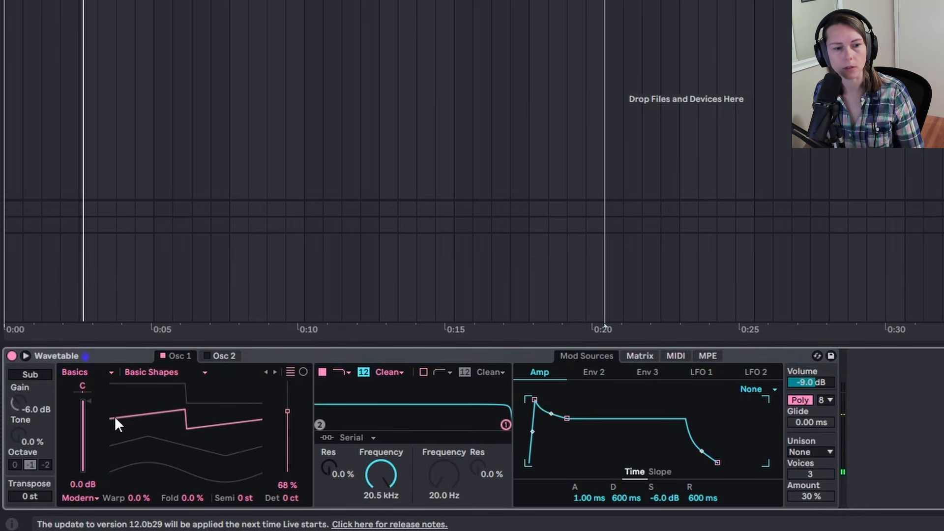
drag(371, 476, 370, 504)
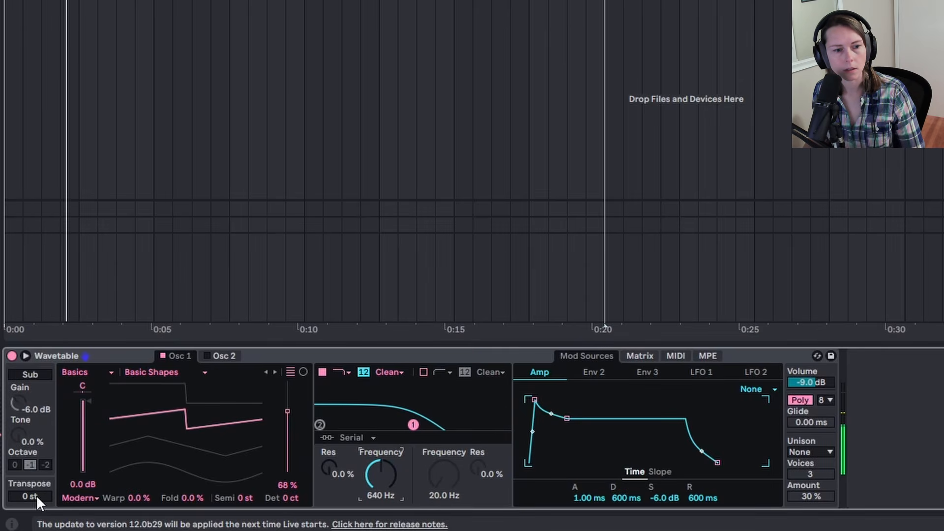
drag(36, 495, 36, 511)
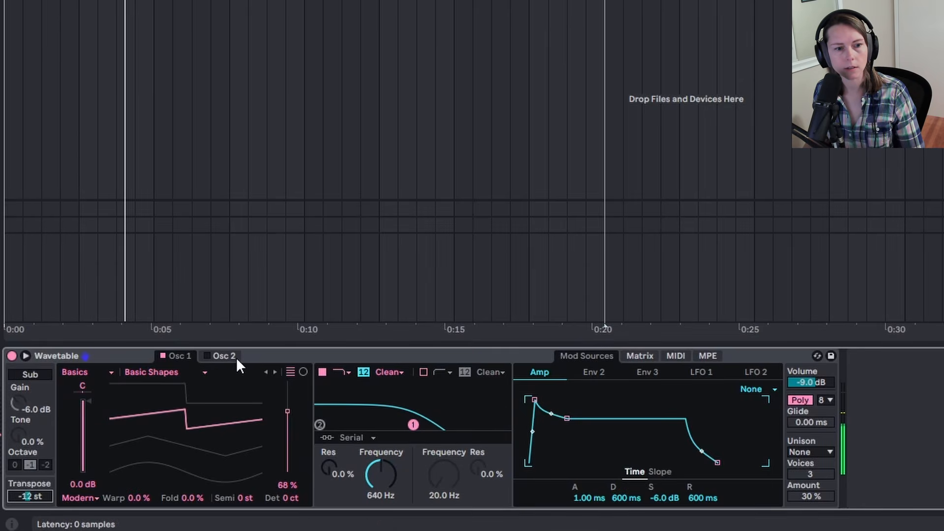
Enable Osc 2 at 68% wavetable position with 14 ct detune, and detune Osc 1 to -5 ct
click(208, 355)
drag(287, 421, 287, 411)
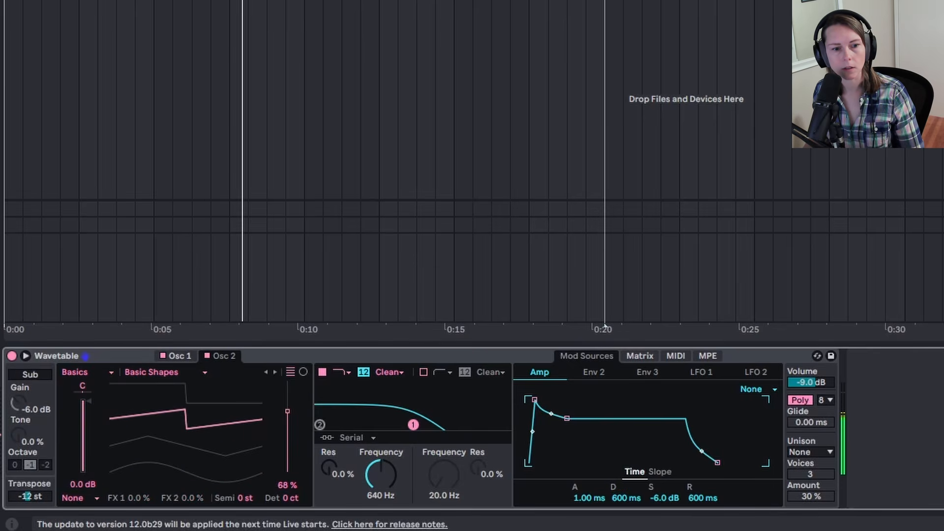
drag(289, 500, 289, 490)
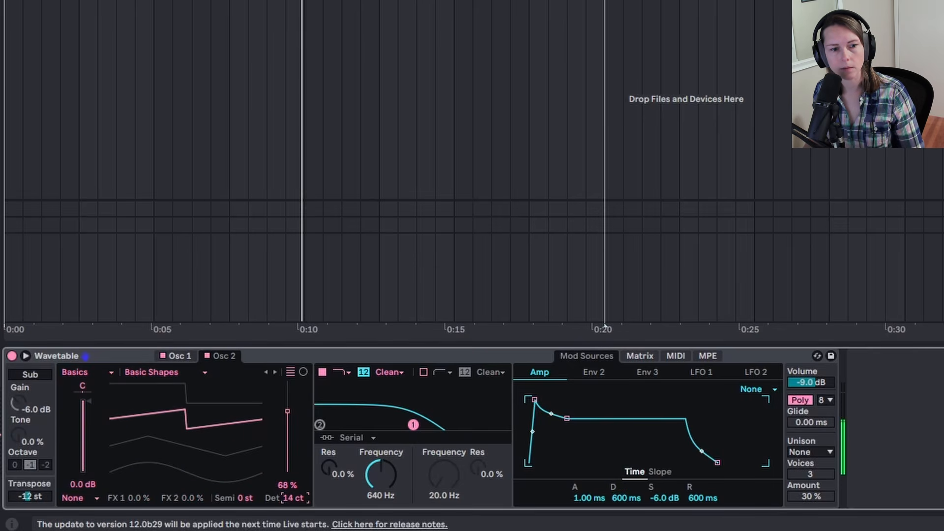
click(178, 356)
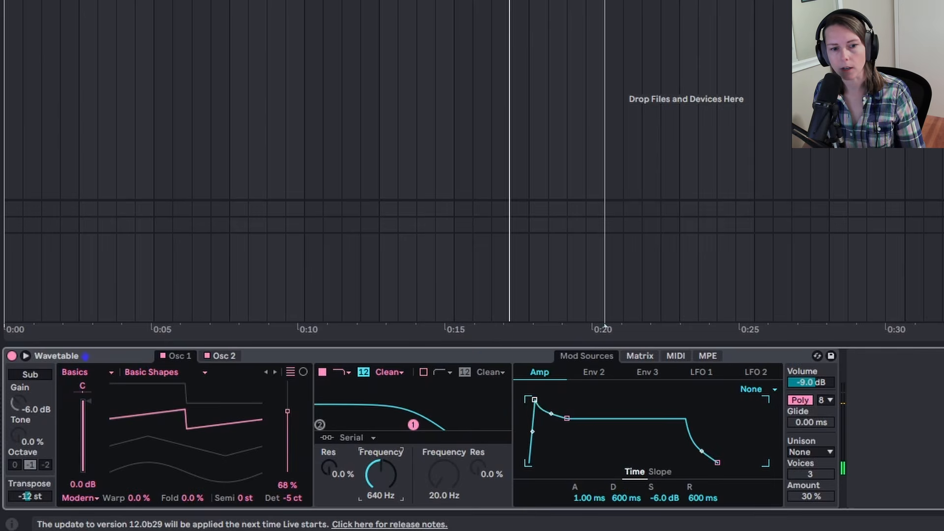
Set the amp envelope's sustain to 0.0 dB and release to 647 ms, and switch Wavetable to Mono with 279 ms glide
drag(569, 419, 568, 400)
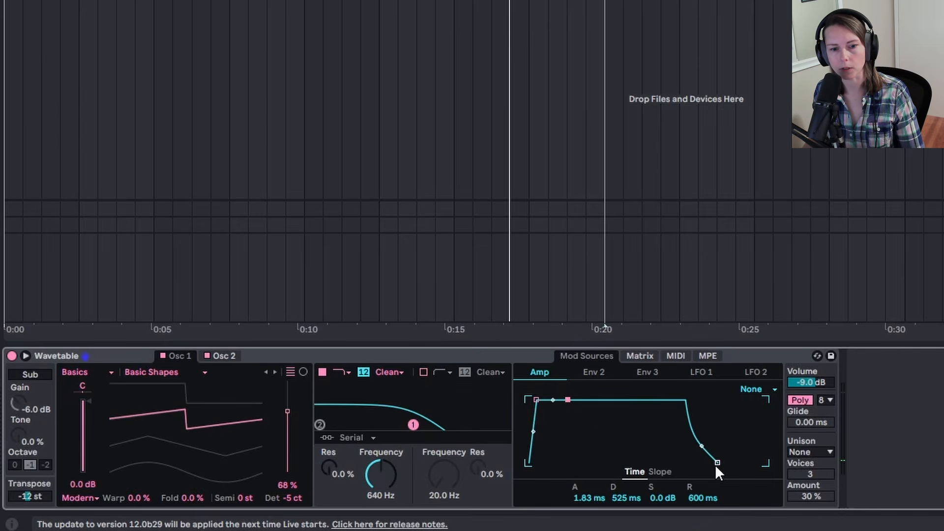
key(space)
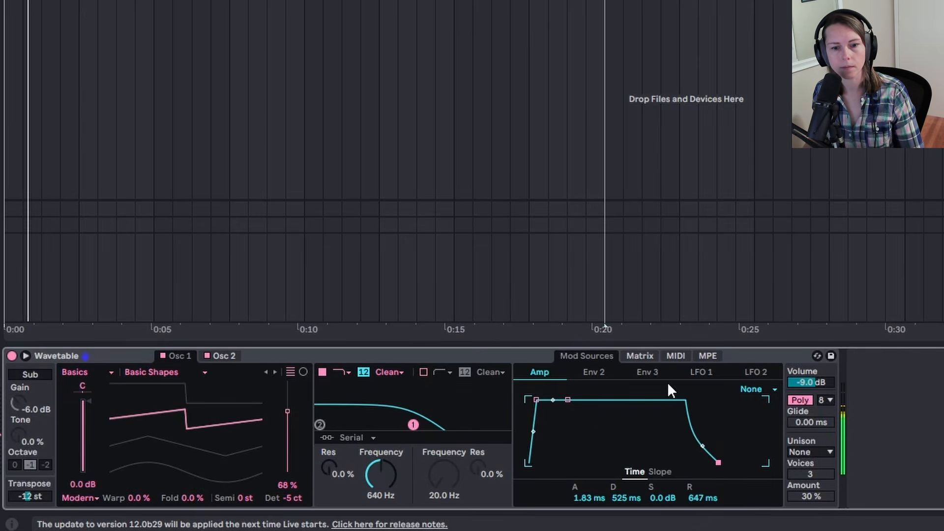
click(799, 399)
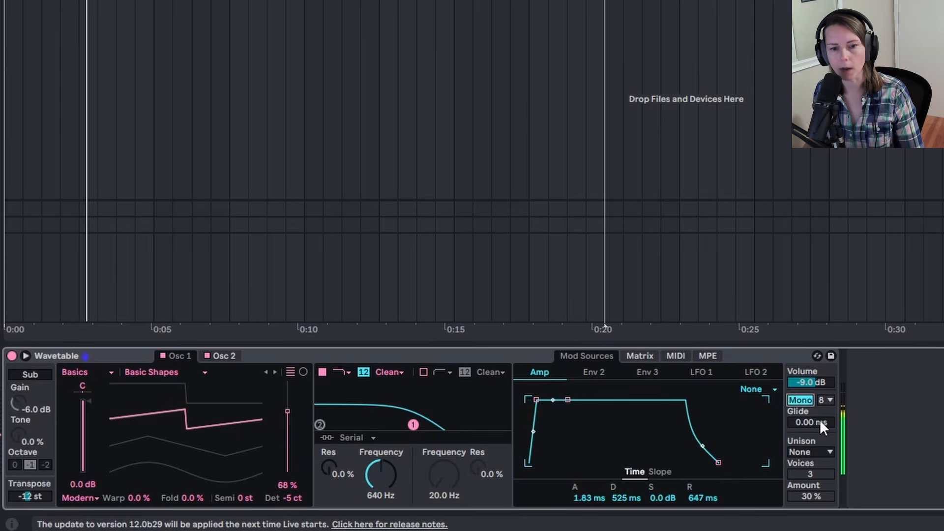
drag(819, 421, 819, 394)
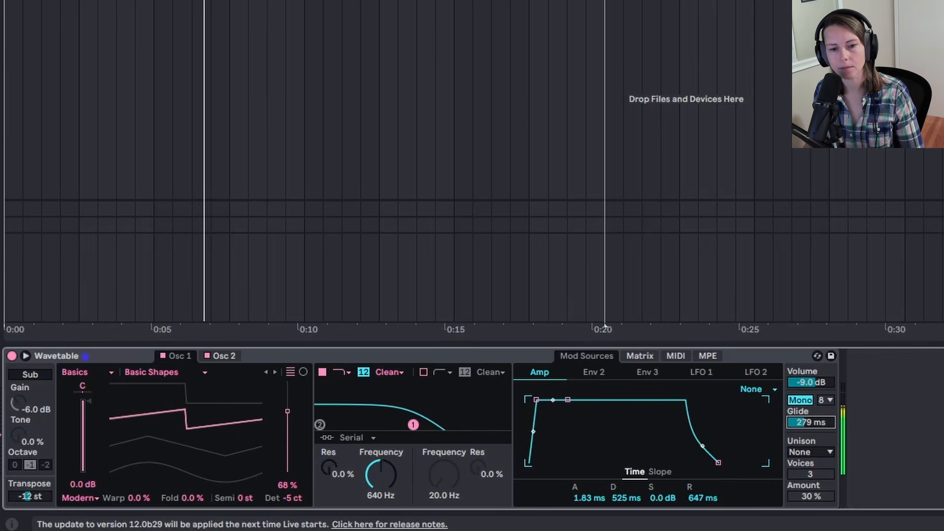
Lengthen the E1 bass note in the MIDI clip past bar 5 so it slightly overlaps the G#1 note
key(shift+Tab)
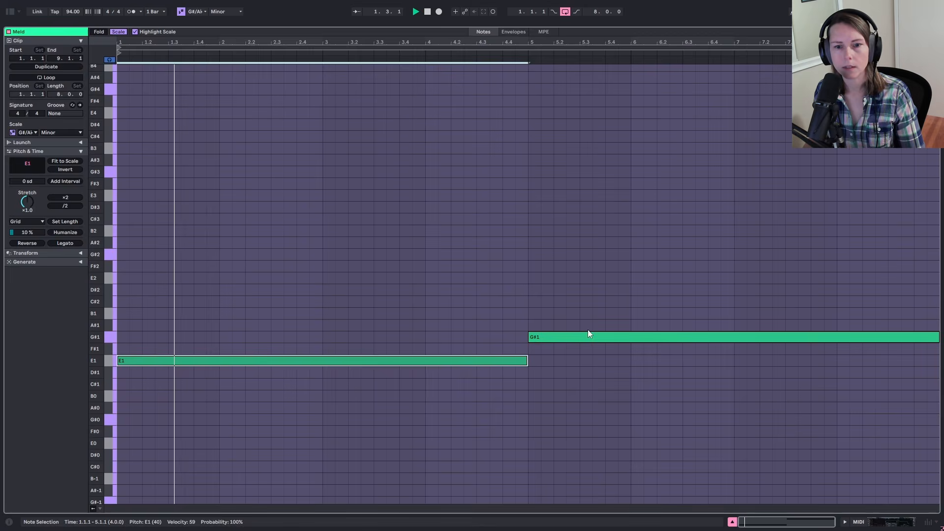
click(588, 327)
scroll(577, 369, down, 2)
click(541, 361)
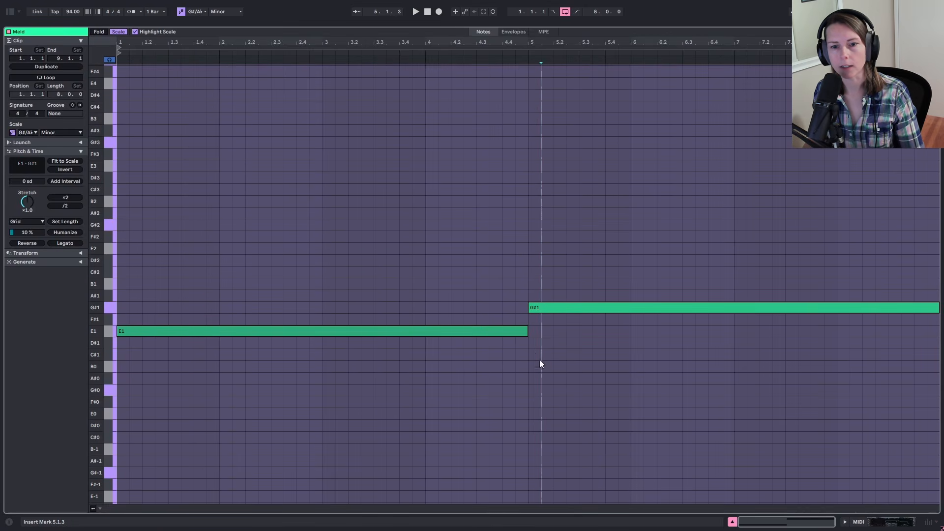
drag(526, 331, 541, 331)
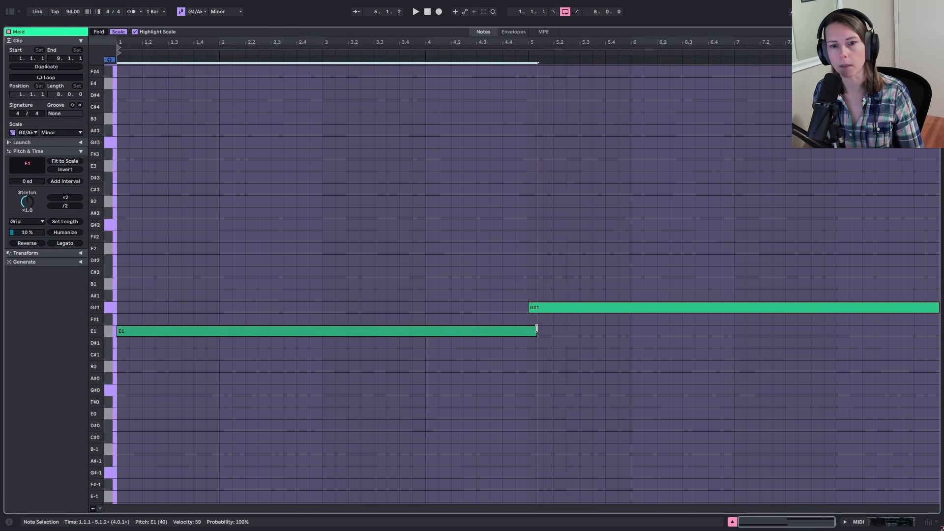
click(514, 318)
key(space)
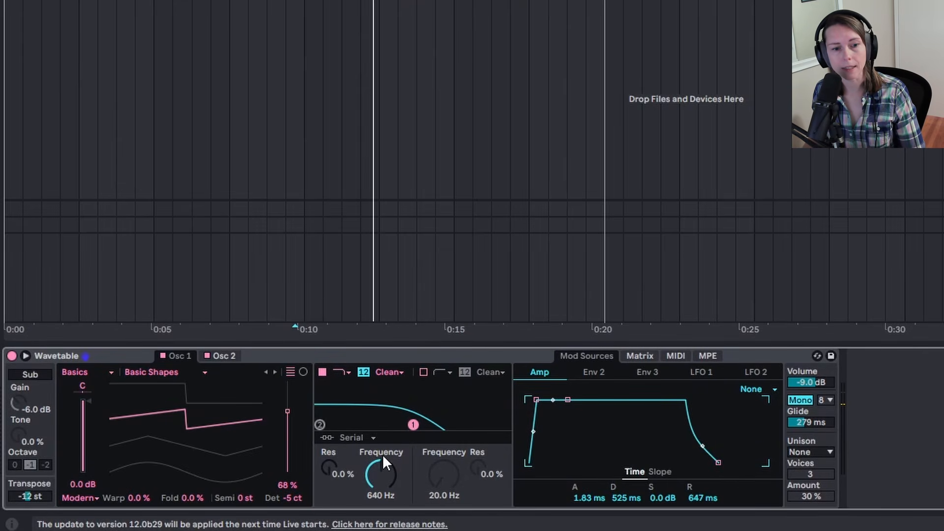
Set Wavetable's LFO 1 amount to 40% and assign LFO 1 to Filter 1 Freq at 12 in the modulation matrix
click(383, 457)
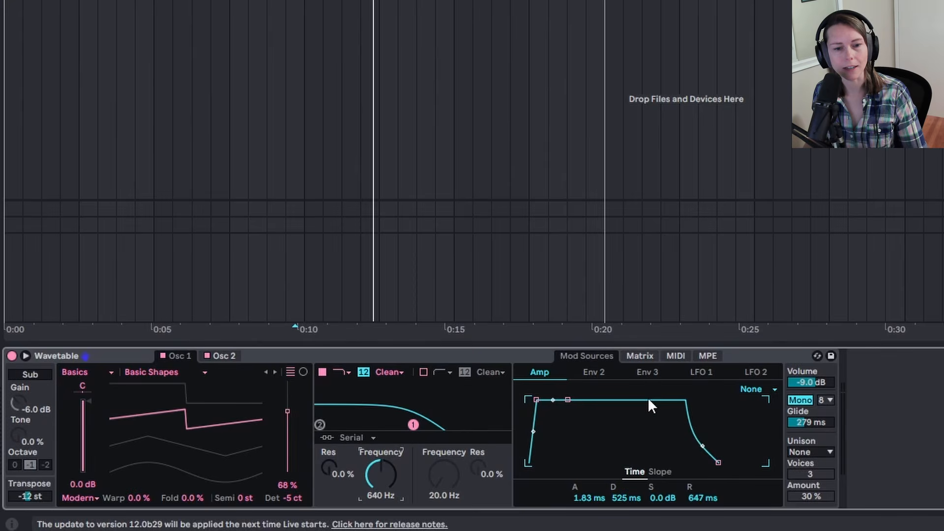
click(675, 355)
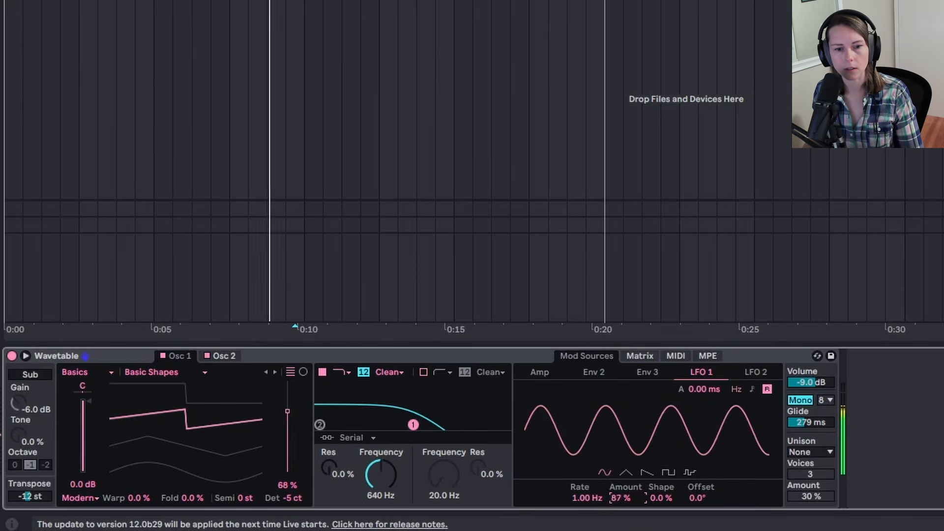
drag(621, 498, 621, 521)
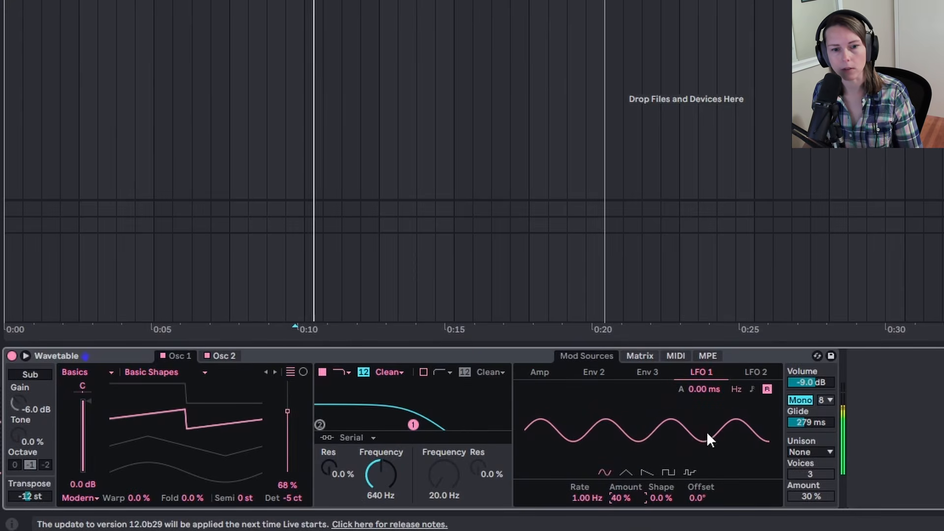
click(642, 355)
click(377, 451)
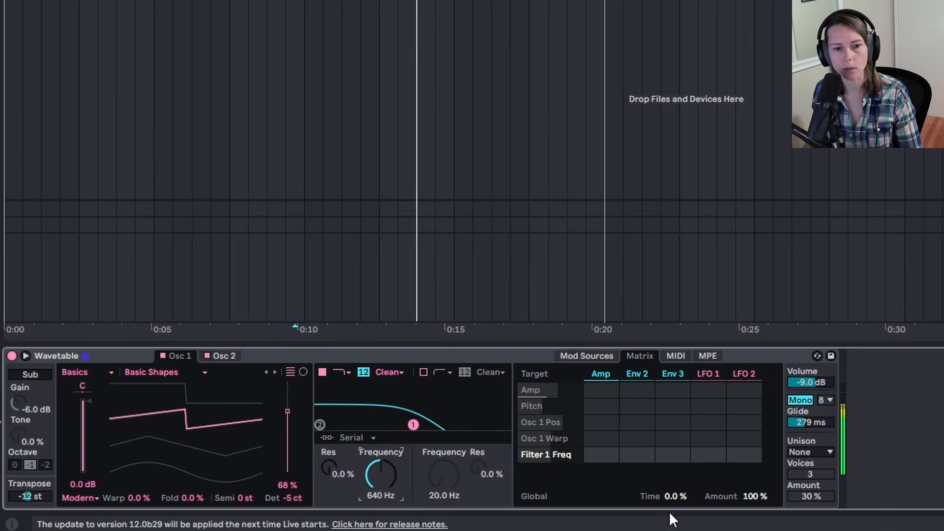
drag(709, 454, 708, 445)
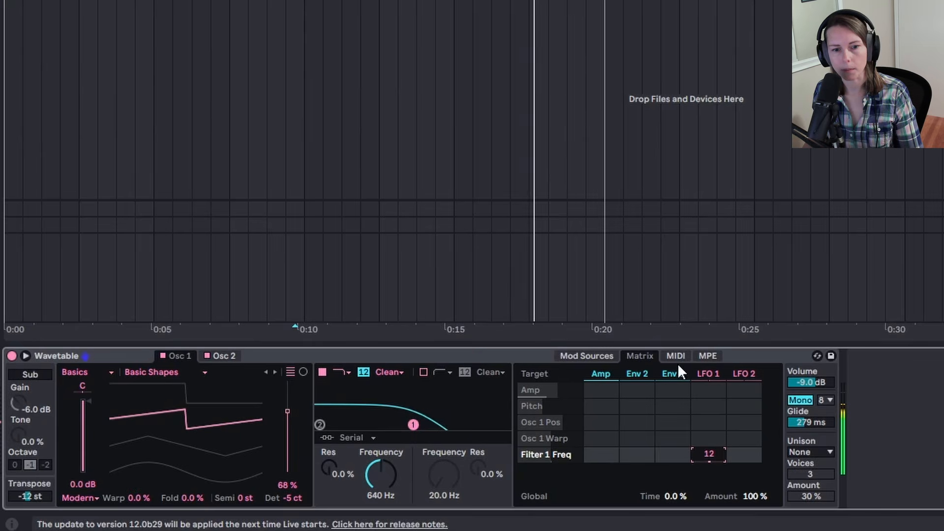
Slow LFO 1 to 0.29 Hz with a 37% amount and lower filter 1's frequency to 573 Hz
click(608, 353)
drag(590, 498, 590, 516)
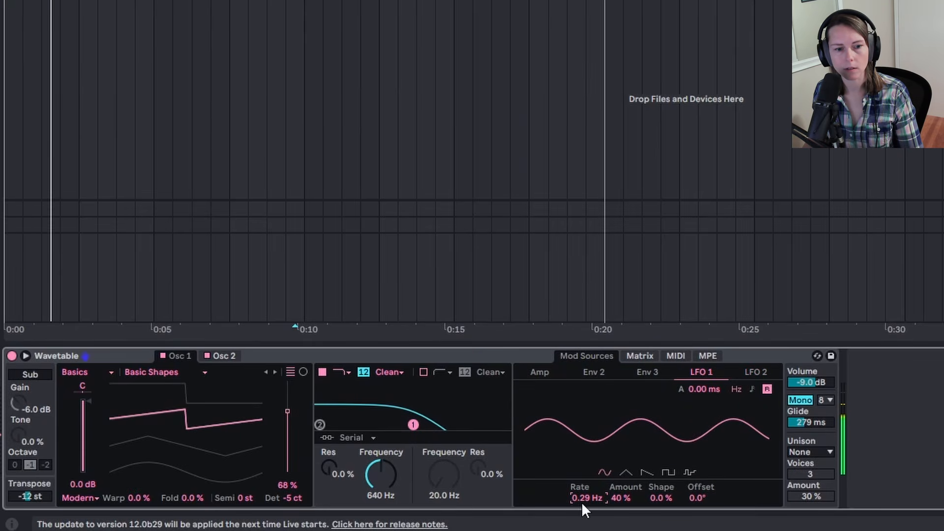
click(382, 479)
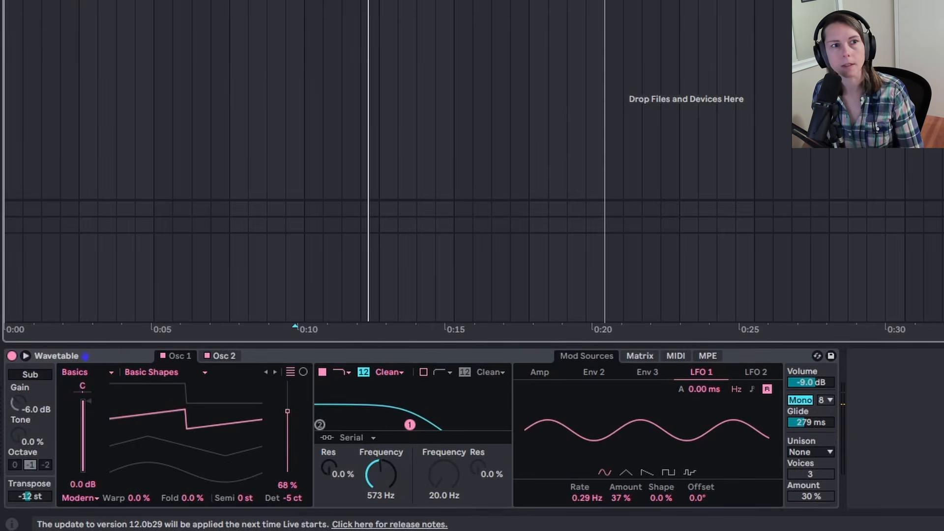
Add two Auto Filters after Wavetable and make the first a notch at 614 Hz, 27% resonance, with LFO amount 10.5 and rate 0.18 Hz
key(ctrl+alt+b)
key(ctrl+f)
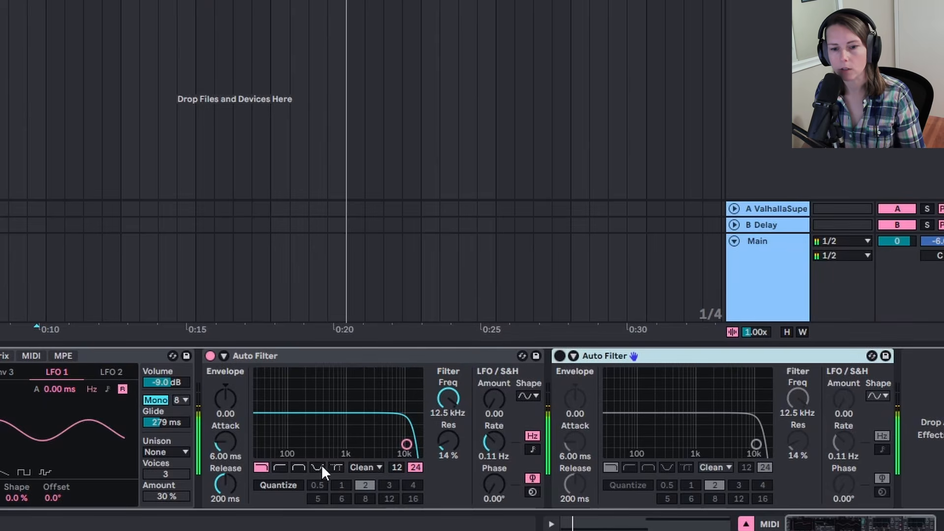
click(318, 466)
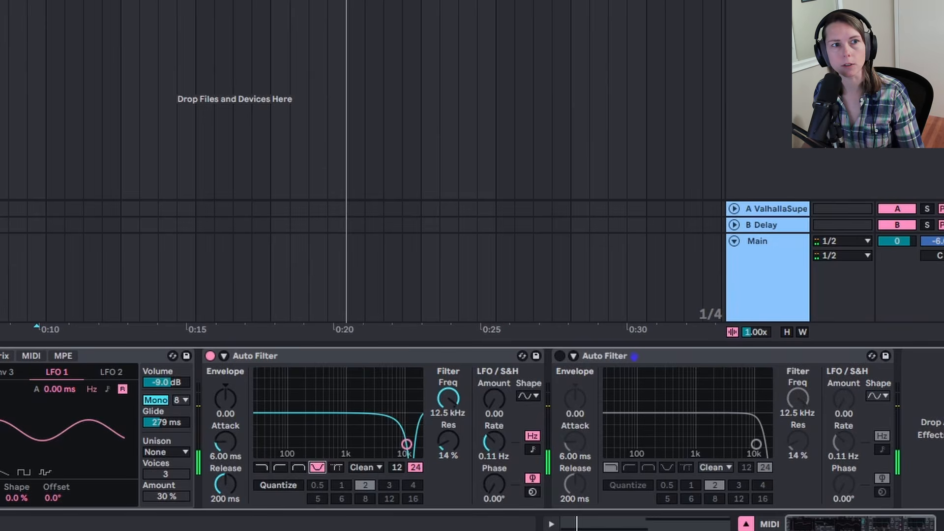
drag(406, 444, 334, 435)
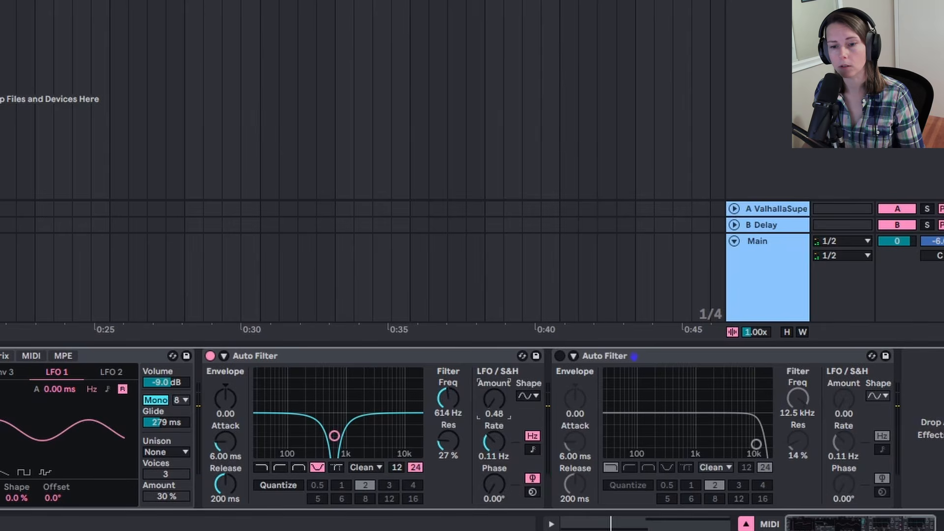
drag(494, 399, 494, 388)
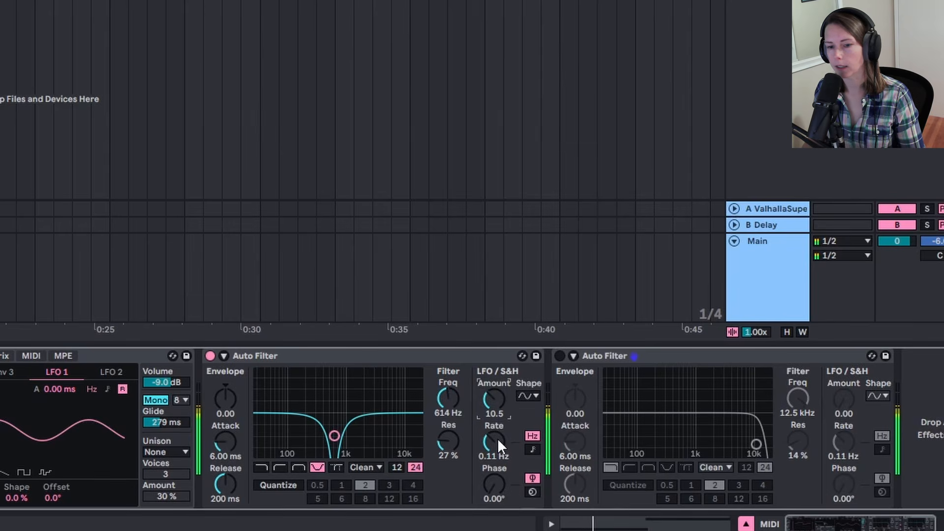
drag(486, 451, 486, 445)
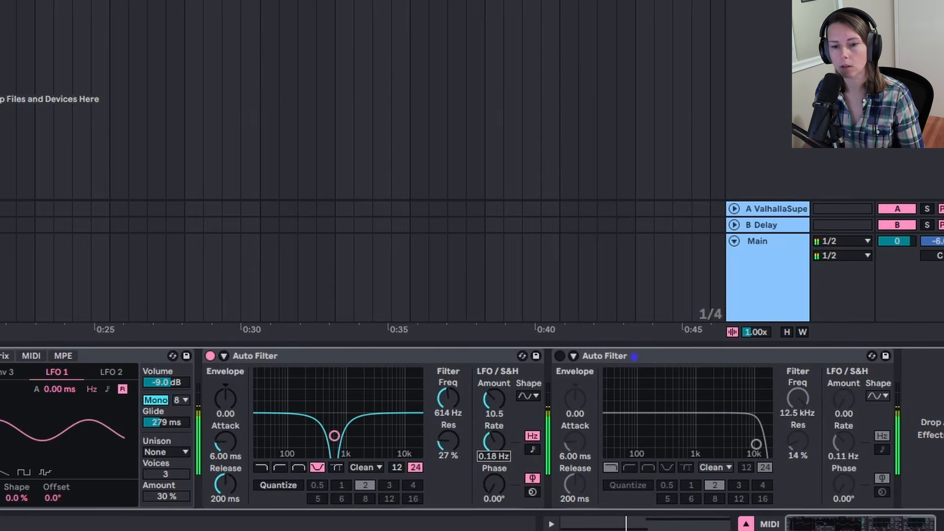
Enable the second Auto Filter as a PRD low-pass at 382 Hz with 25% resonance and 2.10 dB drive
click(560, 355)
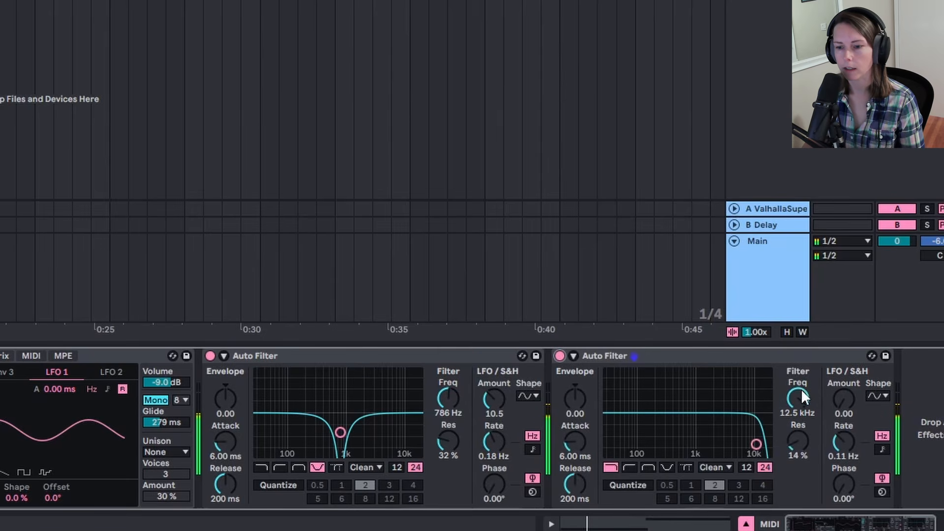
drag(802, 394, 802, 438)
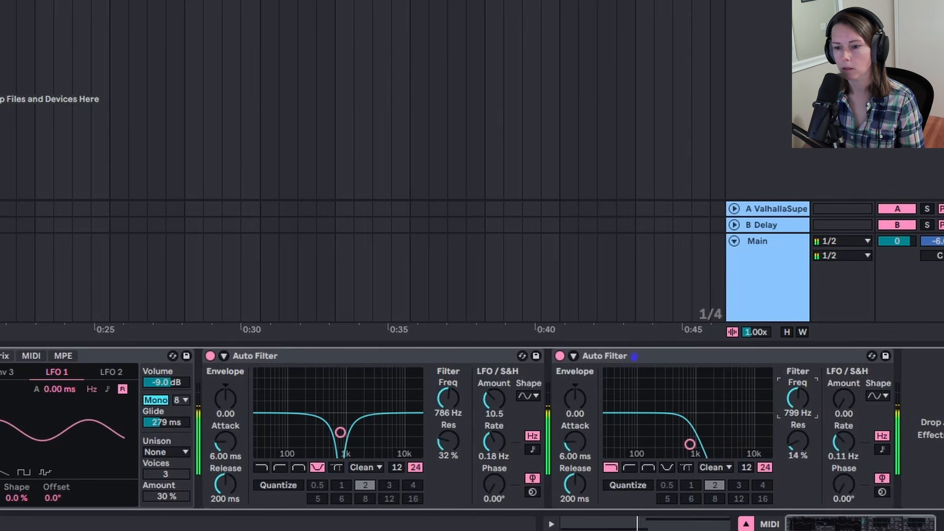
drag(689, 445, 690, 436)
click(706, 467)
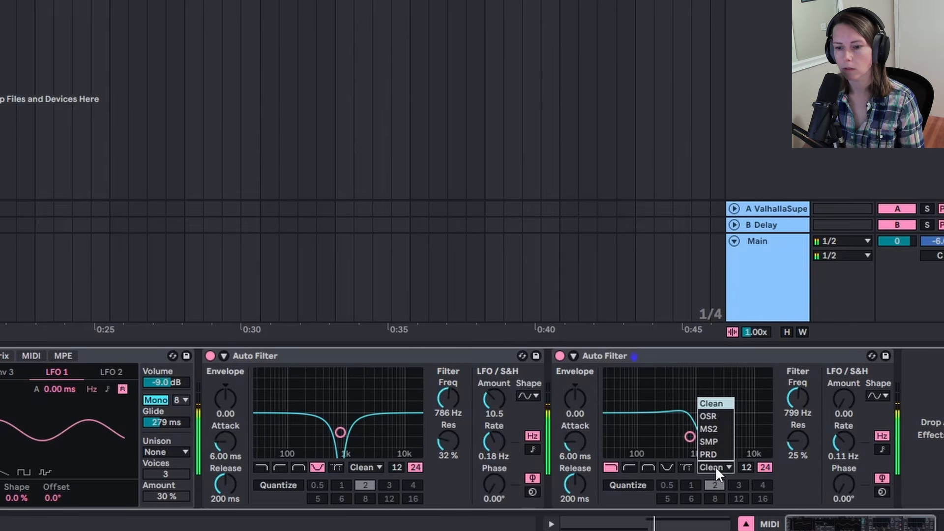
click(715, 453)
drag(807, 501, 807, 498)
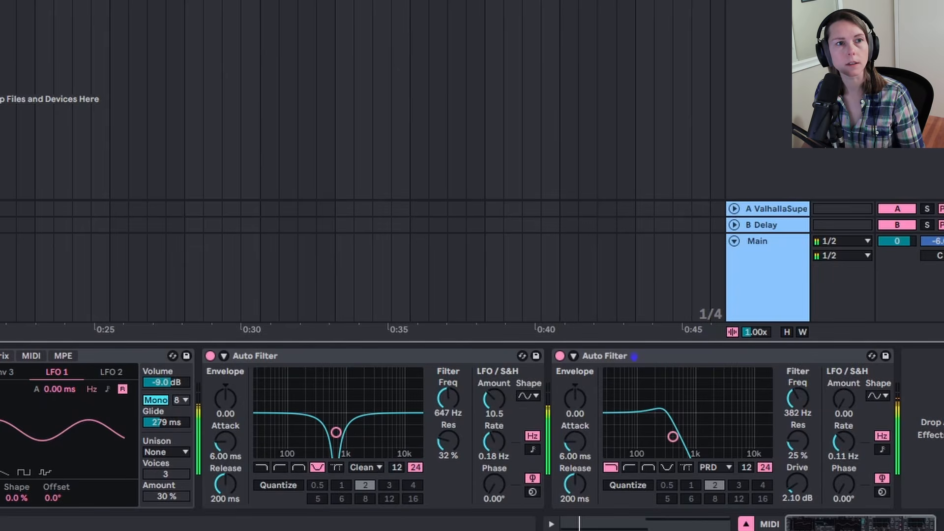
Add Chorus-Ensemble with a 132 Hz high-pass and 31% dry/wet, followed by EQ Eight with its band 1 low-cut frequency lowered
scroll(363, 162, left, 8)
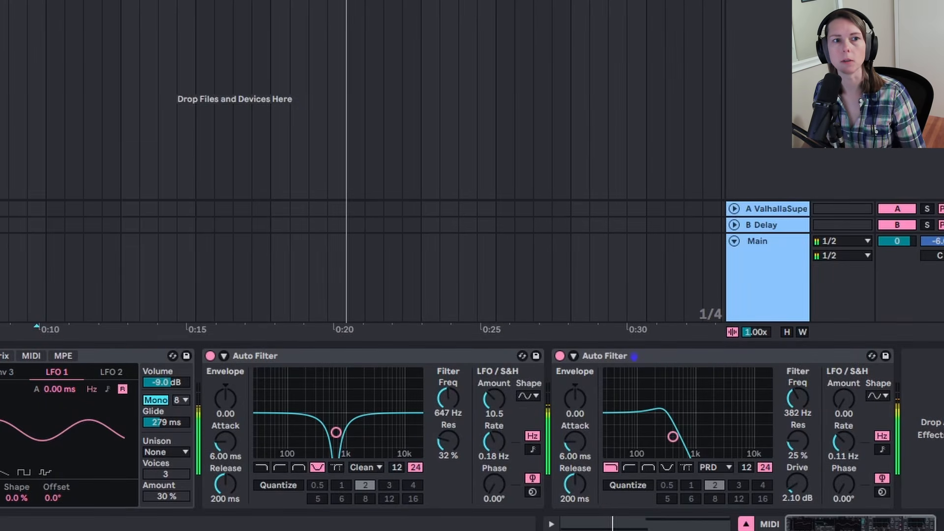
key(Return)
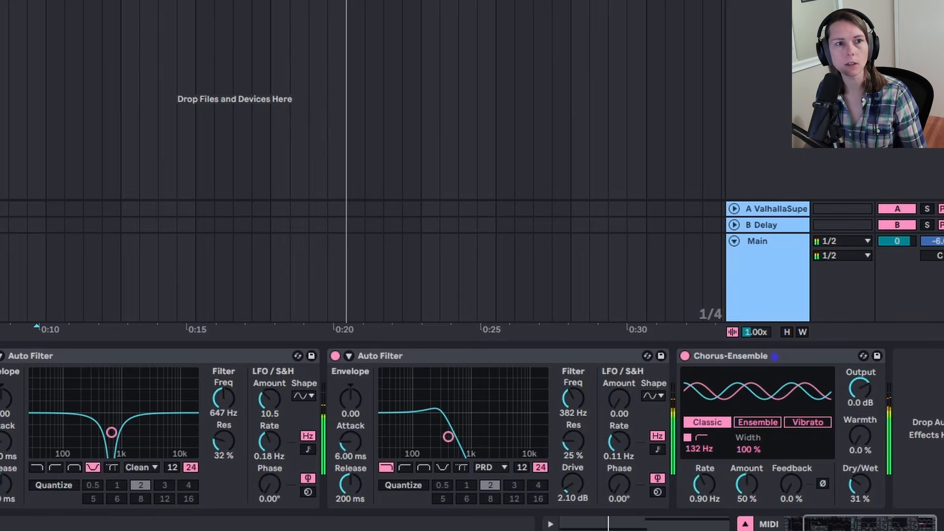
key(Return)
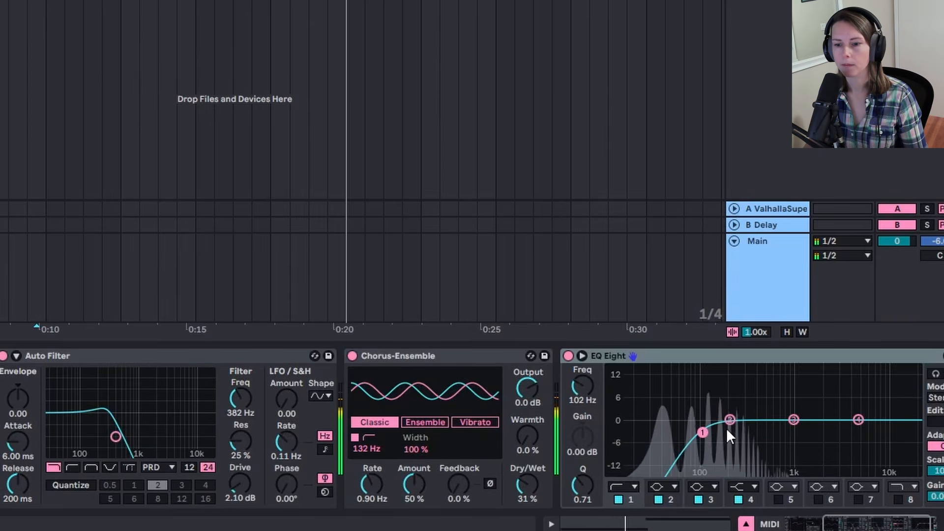
drag(702, 432, 639, 431)
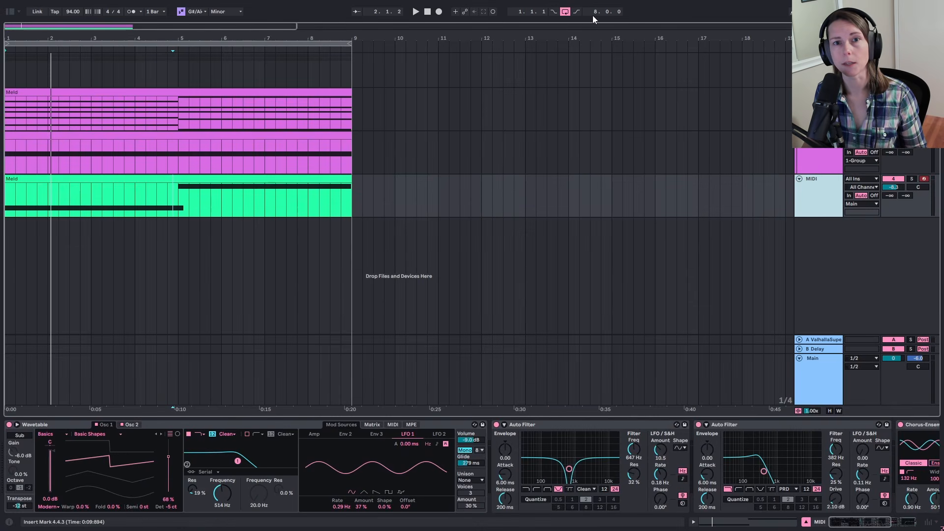
Lengthen the A#3 note before bar 6 in the melody clip so it reaches the B3 at 6.1.3
click(416, 11)
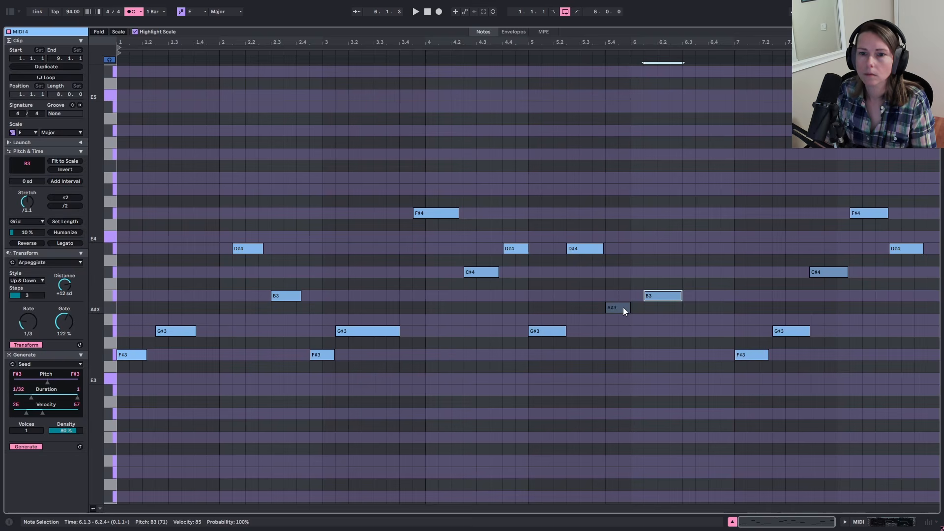
drag(629, 308, 640, 307)
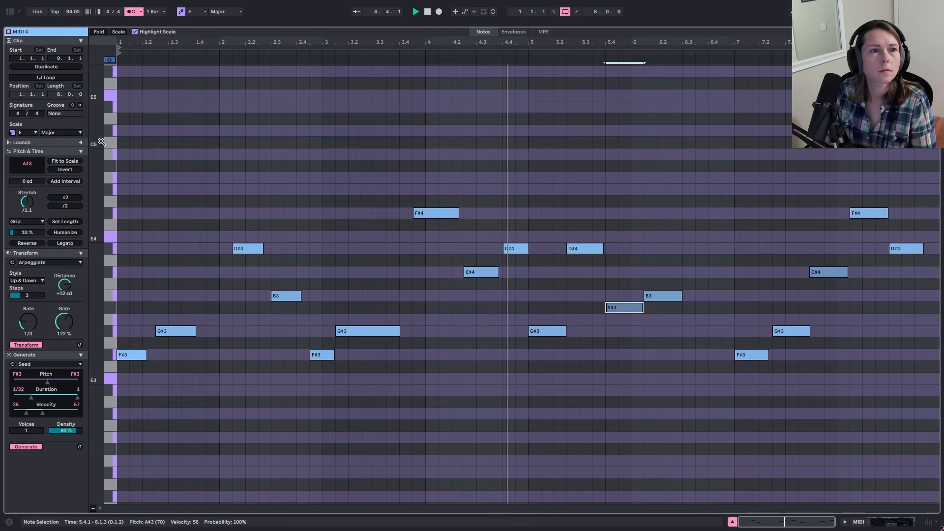
click(61, 133)
click(61, 134)
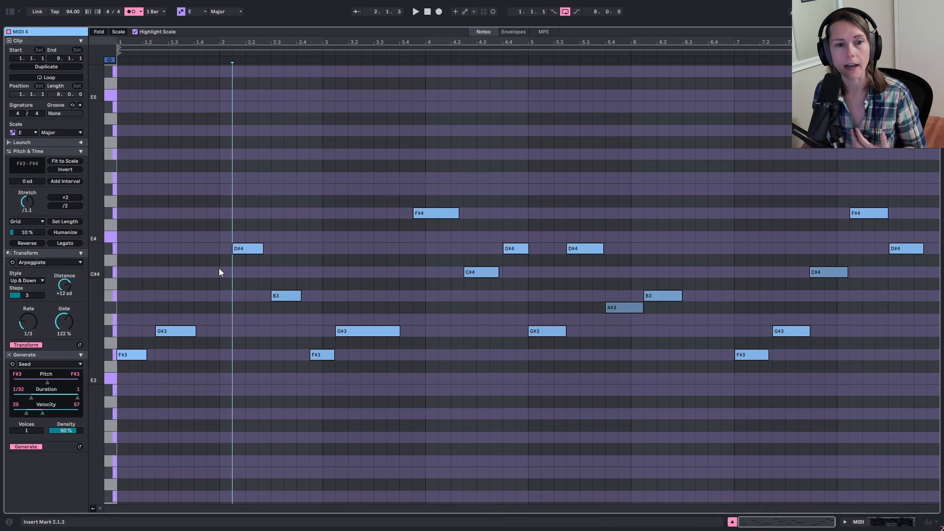
click(215, 295)
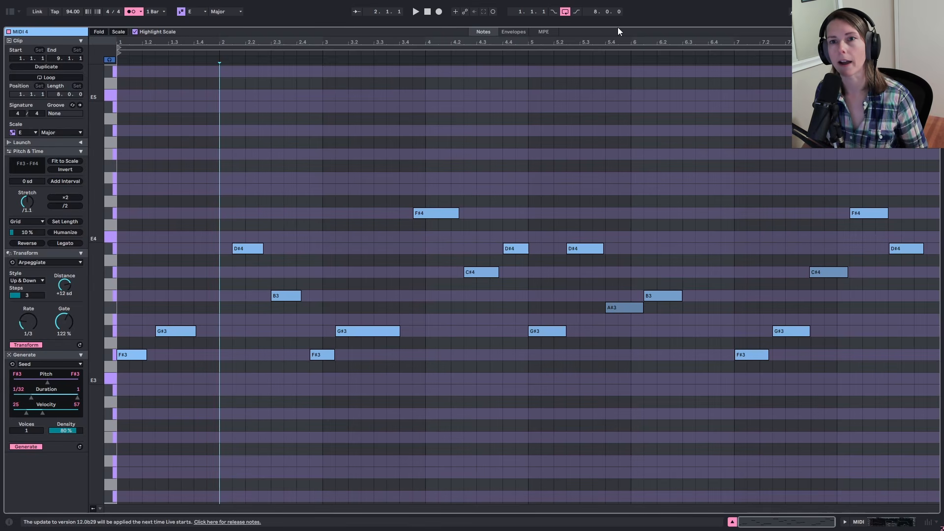
Give Wavetable's amp envelope an 870 ms decay and -∞ dB sustain, and set Classic unison with an 8.6% amount
drag(618, 25, 617, 50)
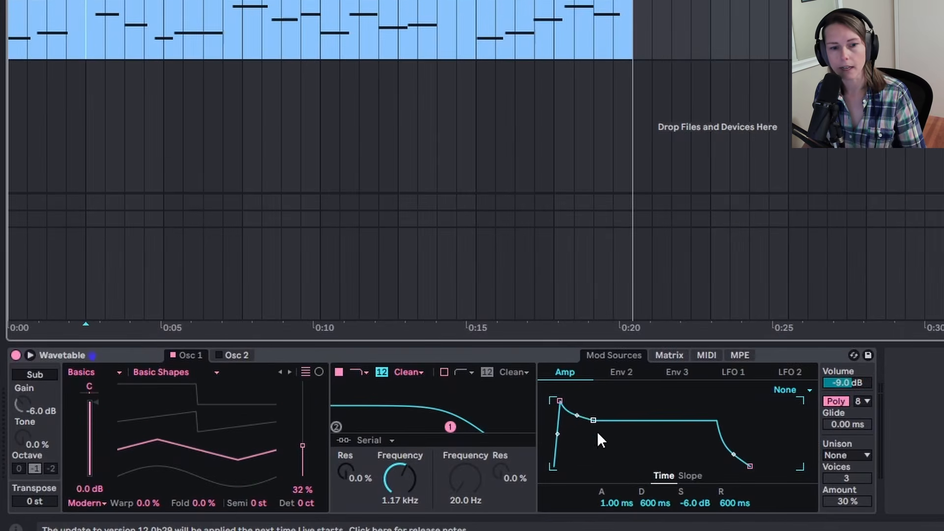
drag(594, 421, 596, 466)
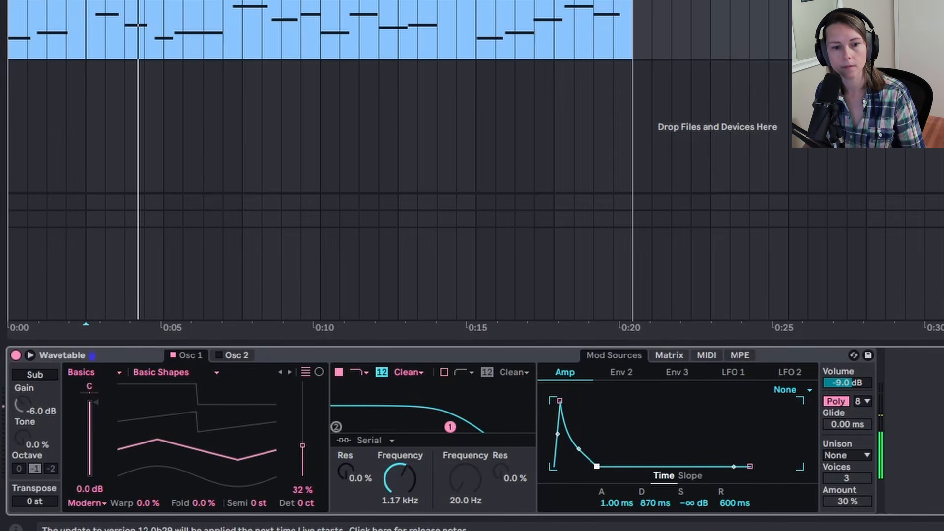
click(863, 455)
click(841, 376)
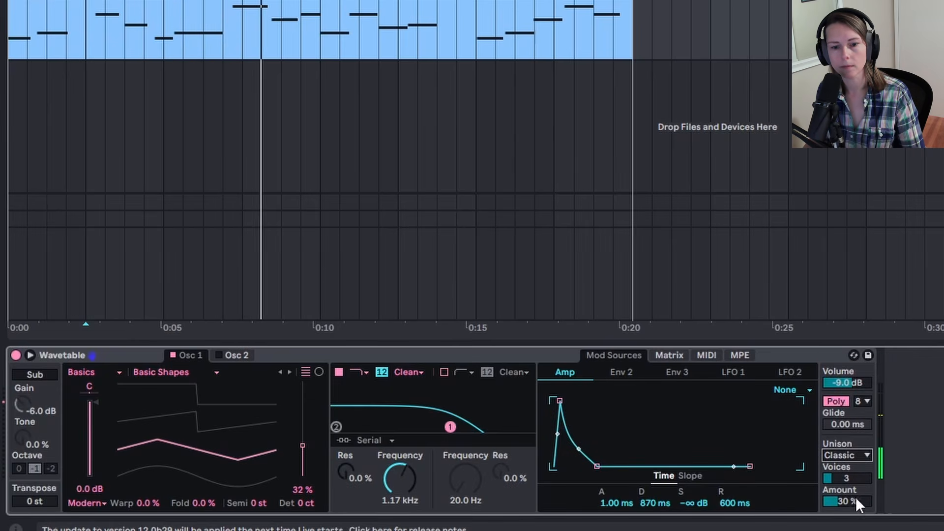
drag(855, 497, 856, 513)
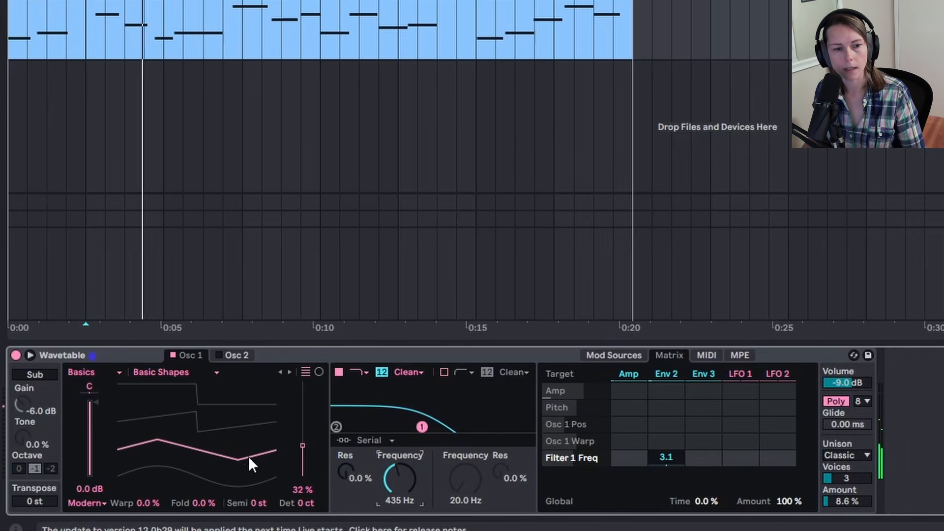
Set Osc 1's wavetable position to 35% and modulate it with LFO 1 at -20
click(249, 456)
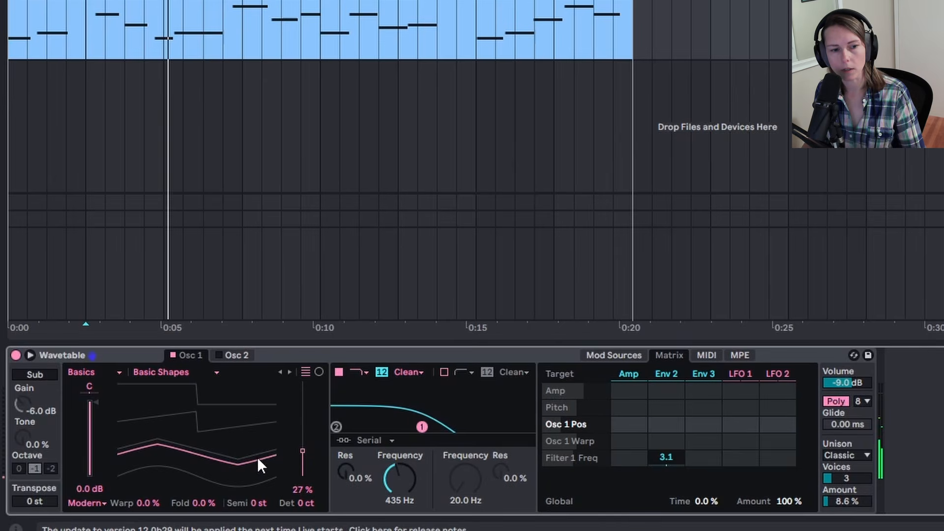
drag(257, 456, 258, 456)
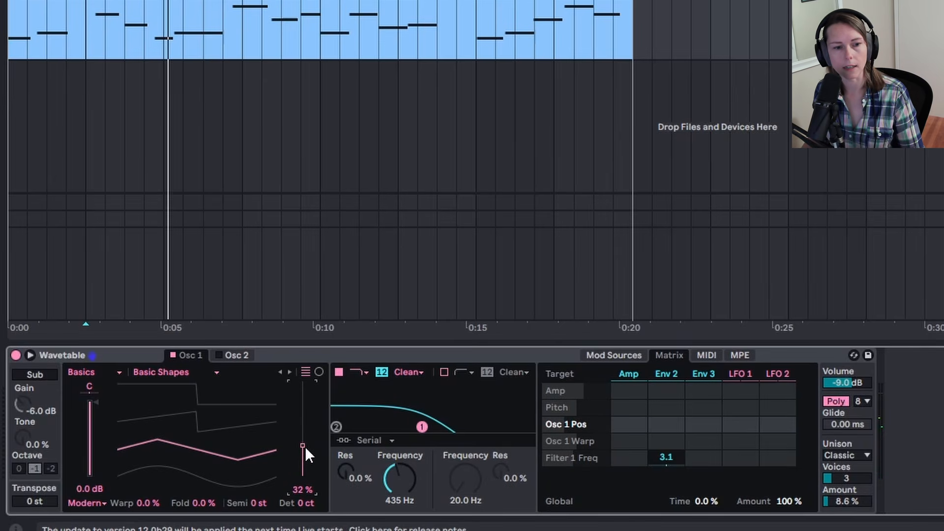
mouse_move(226, 454)
mouse_down()
mouse_move(226, 465)
mouse_move(226, 448)
mouse_move(266, 455)
mouse_up()
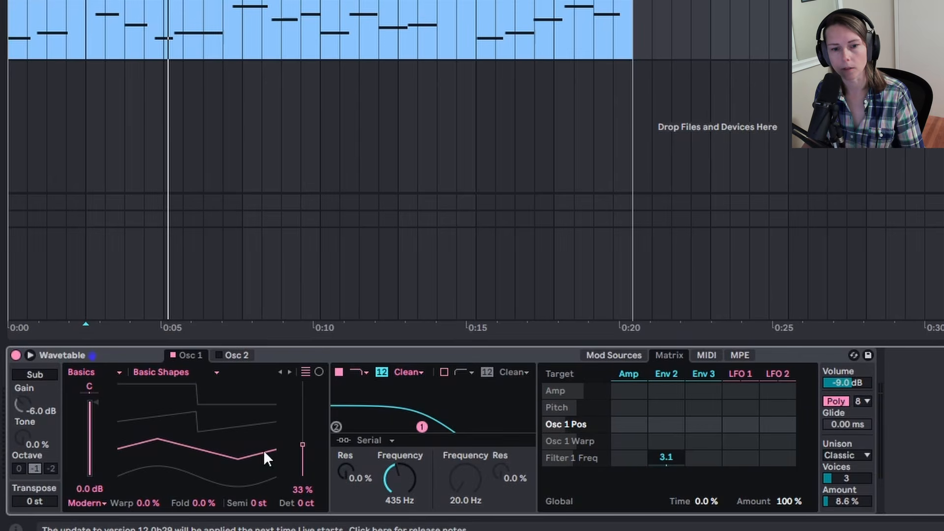
click(738, 375)
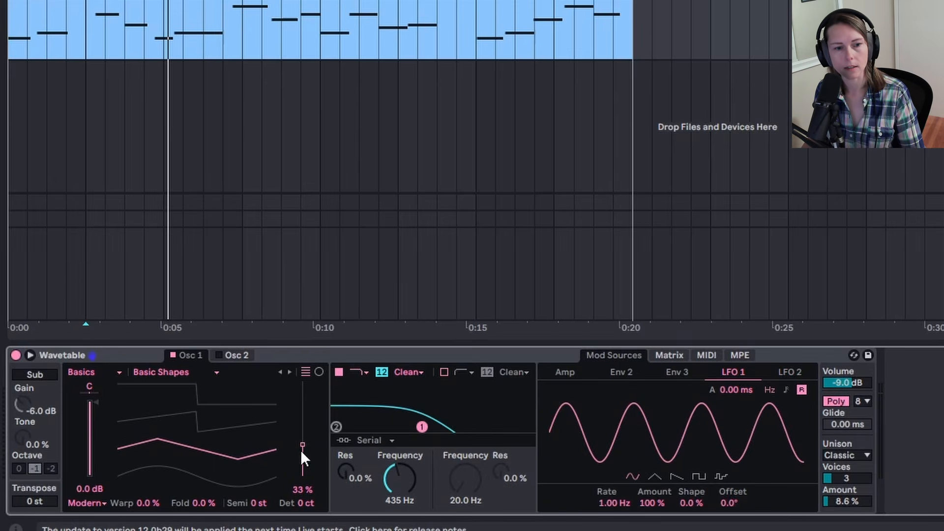
drag(303, 446, 303, 444)
click(669, 355)
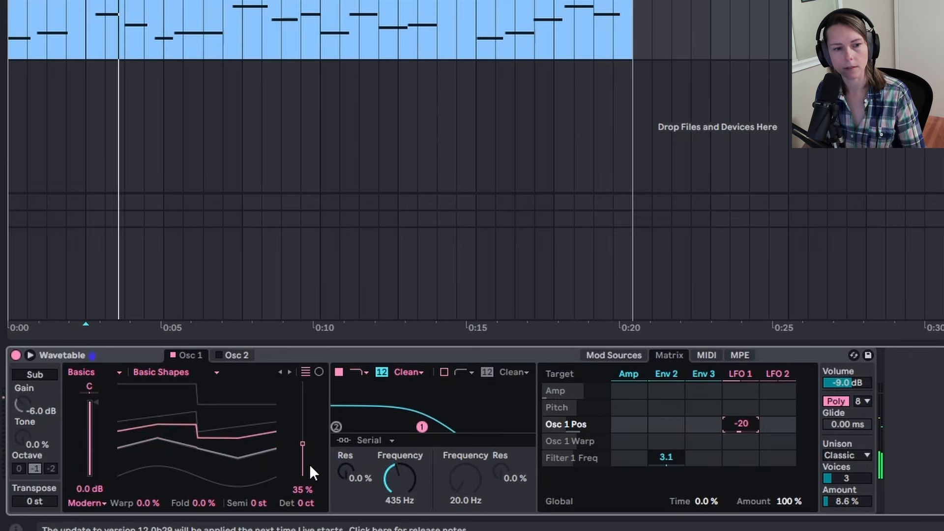
Set LFO 1 to 0.44 Hz with a 41% amount and retrigger off, and Osc 1's position to 33%
click(740, 373)
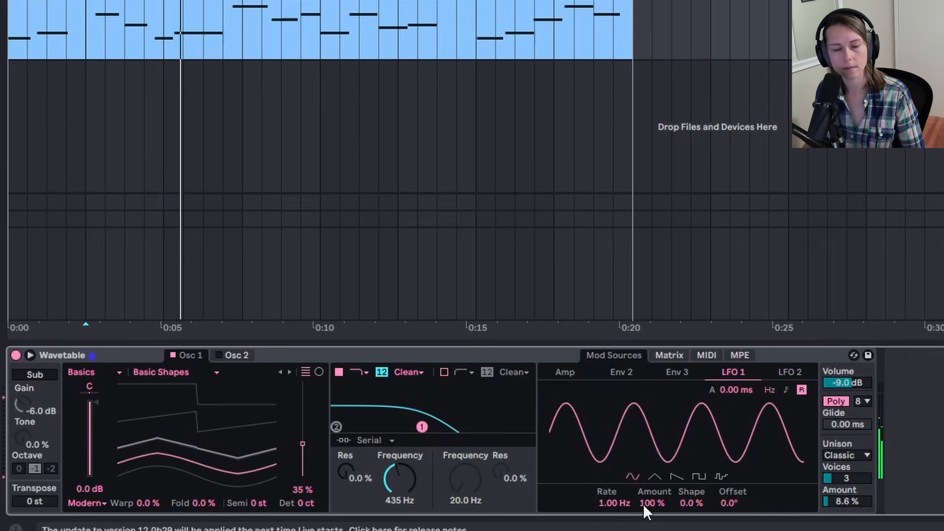
drag(644, 503, 624, 527)
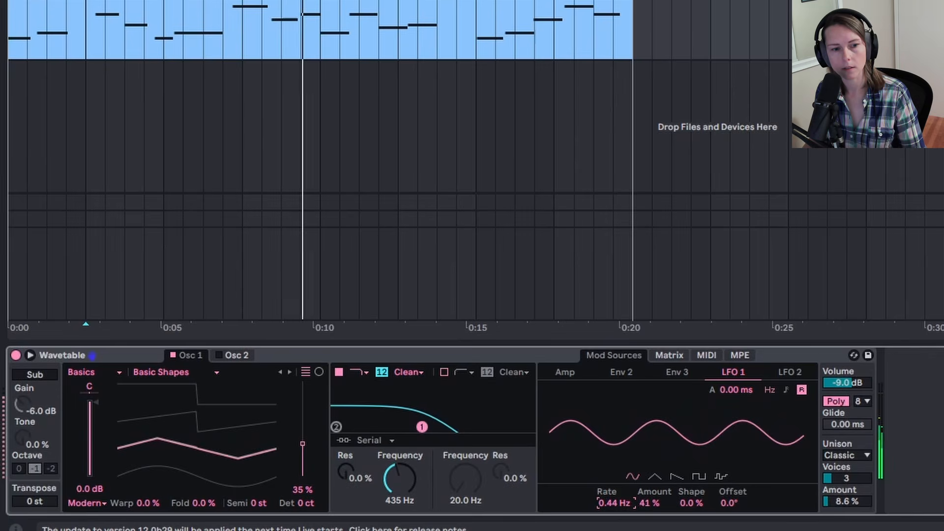
drag(302, 443, 302, 446)
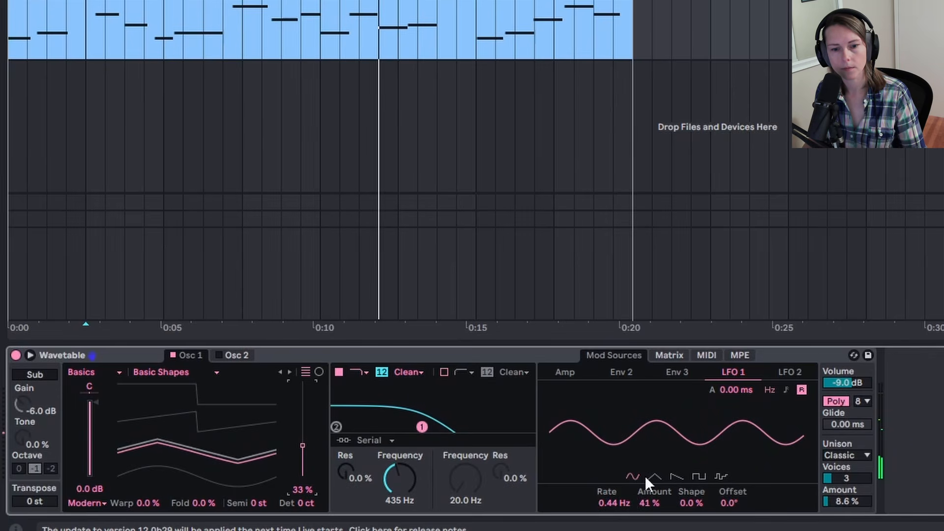
click(800, 389)
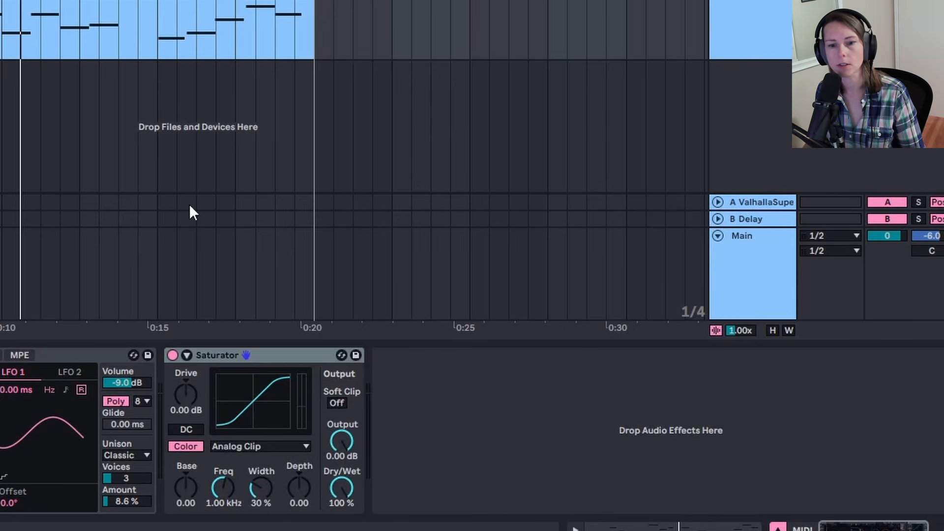
Set Saturator's drive to 4.00 dB and its output to -1.43 dB
key(space)
click(199, 397)
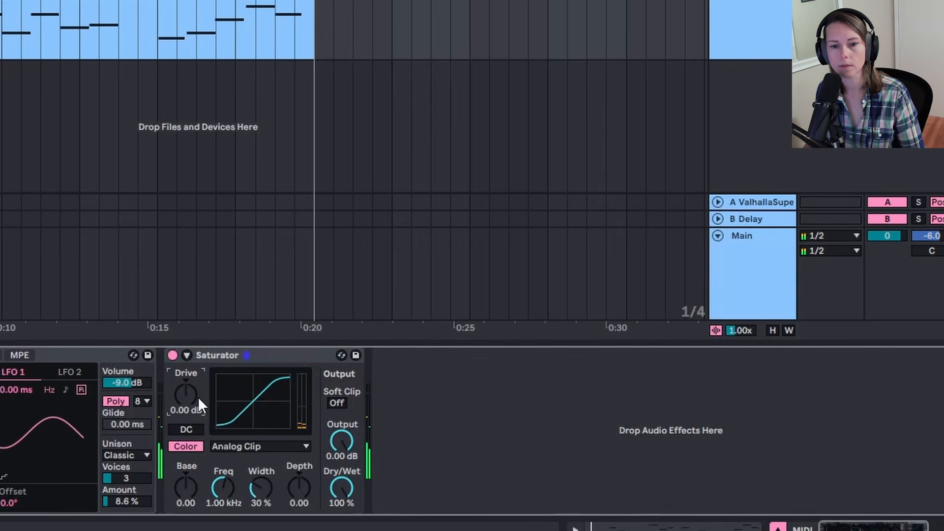
drag(182, 408, 181, 402)
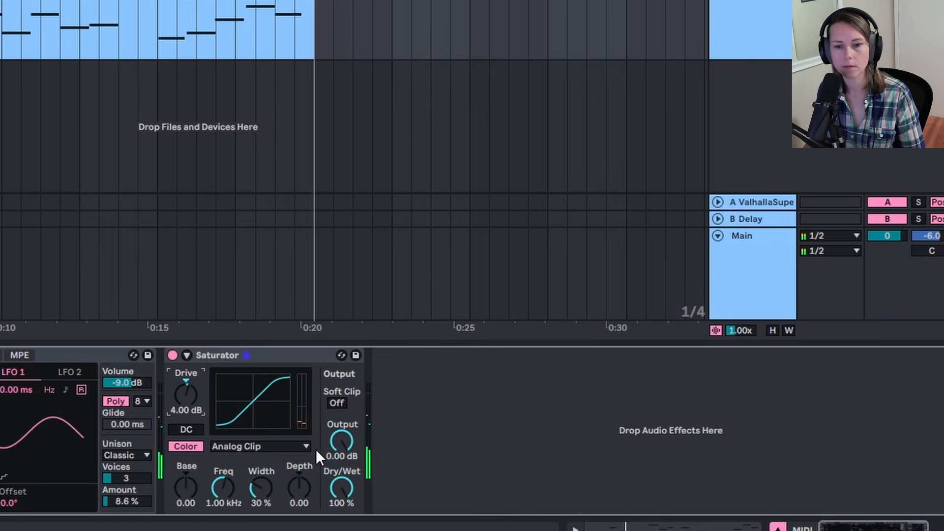
drag(340, 438, 340, 445)
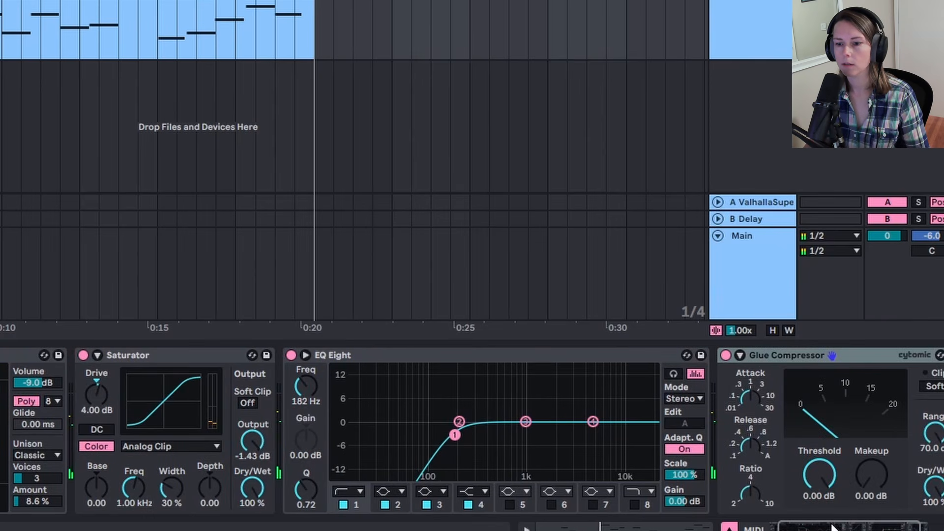
Lower Glue Compressor's threshold to -20.3 dB and add Echo after it in Ping Pong mode
click(668, 402)
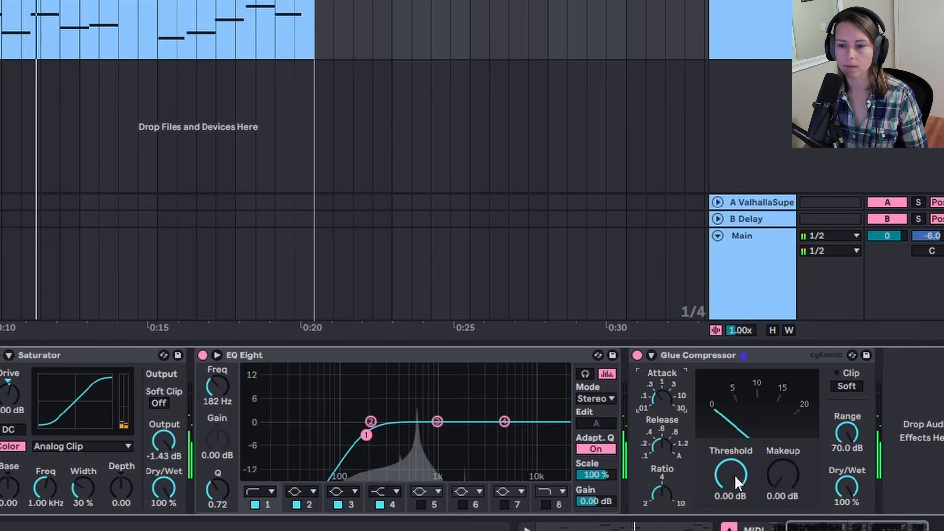
drag(731, 474, 731, 524)
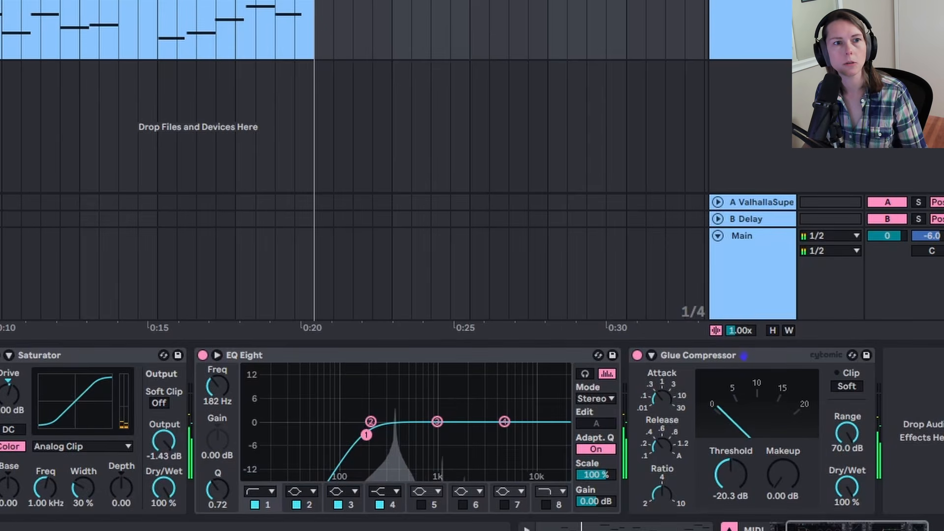
key(Return)
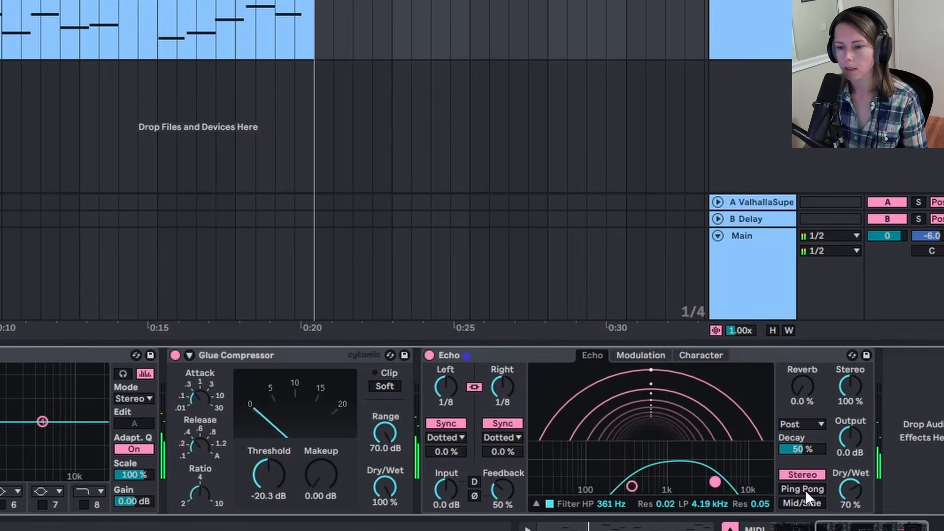
click(804, 489)
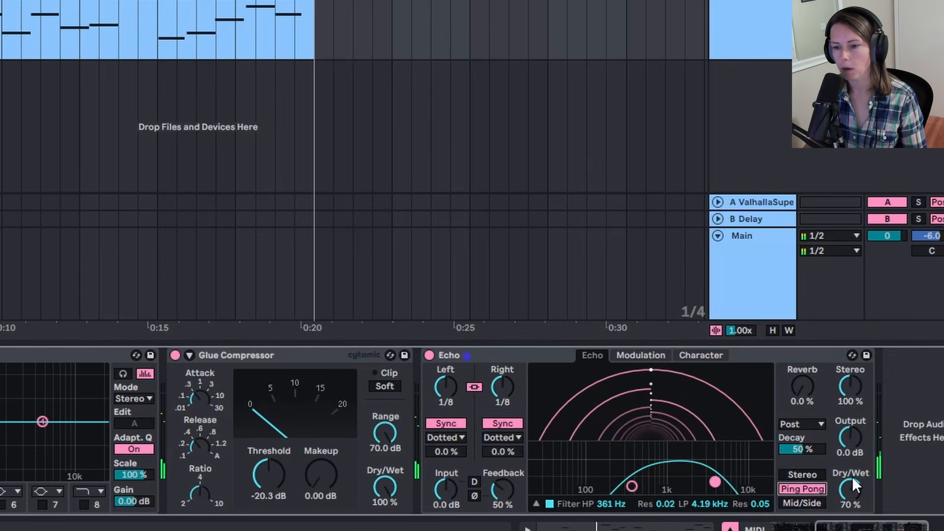
Set Echo's modulation rate to 1 with about 20% delay modulation, 65% feedback and 44% dry/wet
click(647, 350)
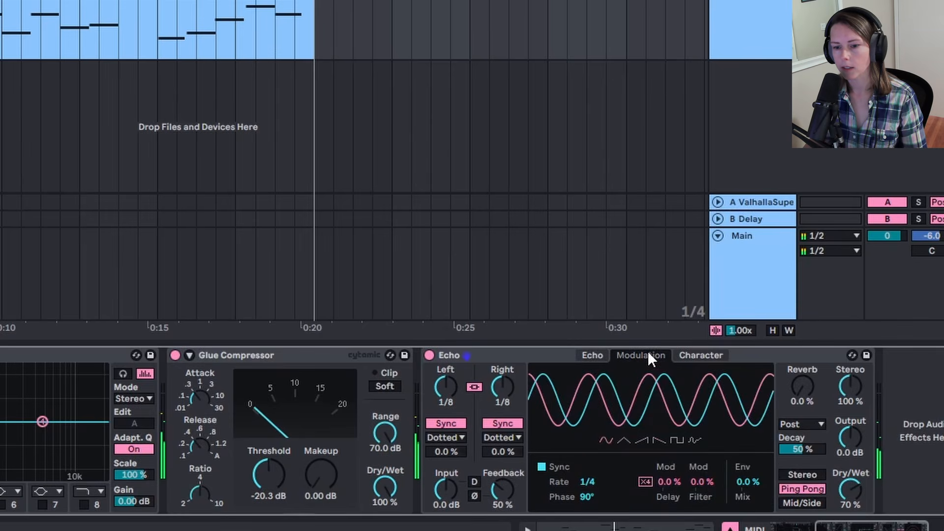
click(758, 8)
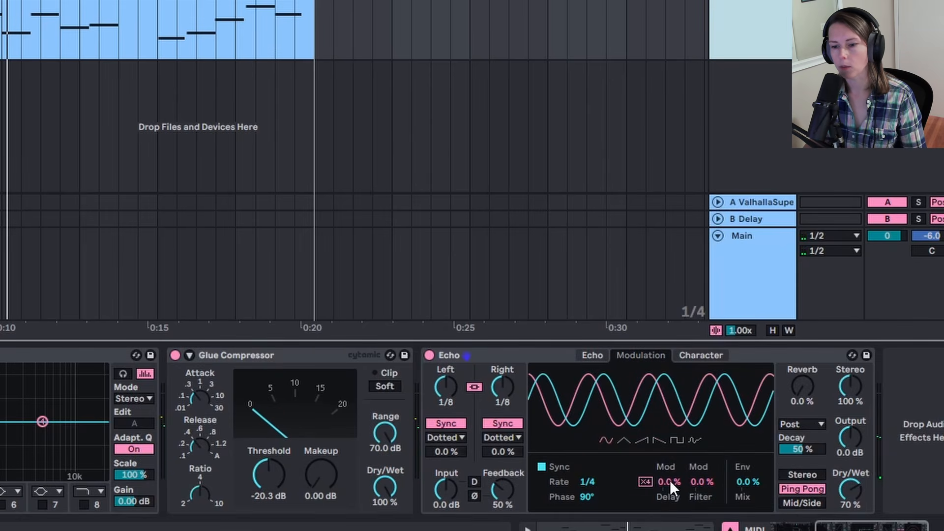
drag(669, 480, 669, 476)
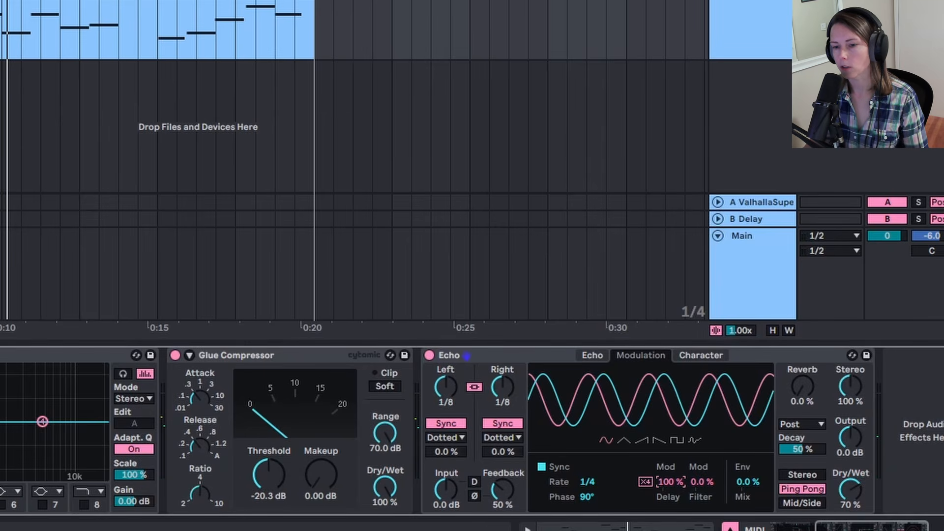
key(space)
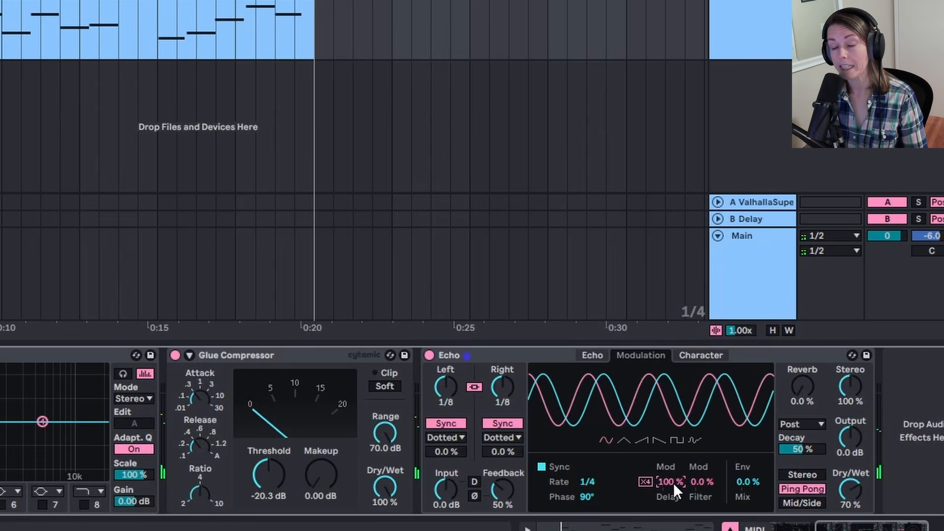
drag(675, 483, 675, 502)
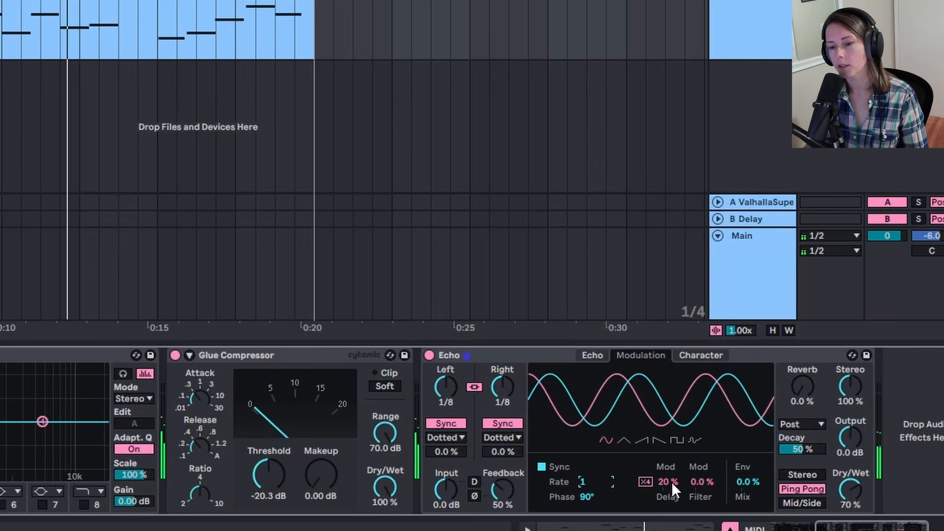
drag(671, 478, 671, 474)
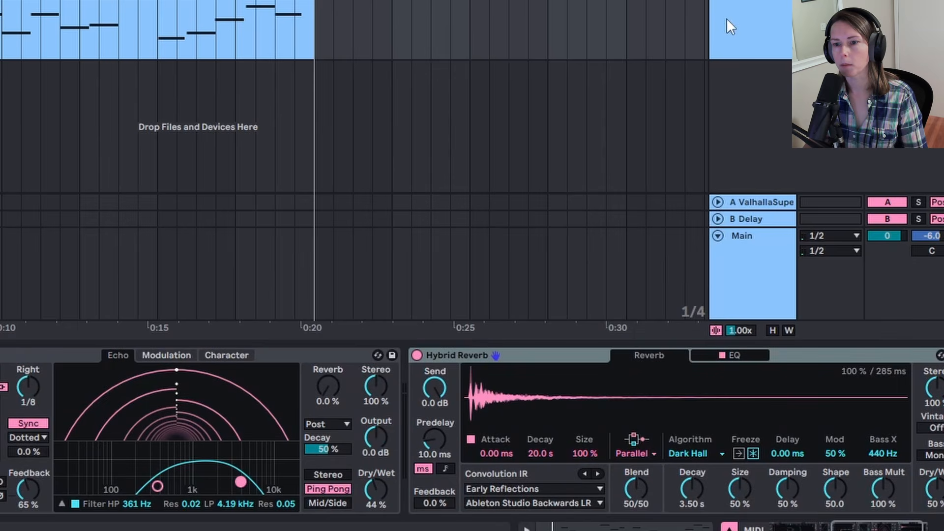
Set Hybrid Reverb's blend to 0/100, its algorithm to Quartz and its decay to 3.60 s
click(727, 19)
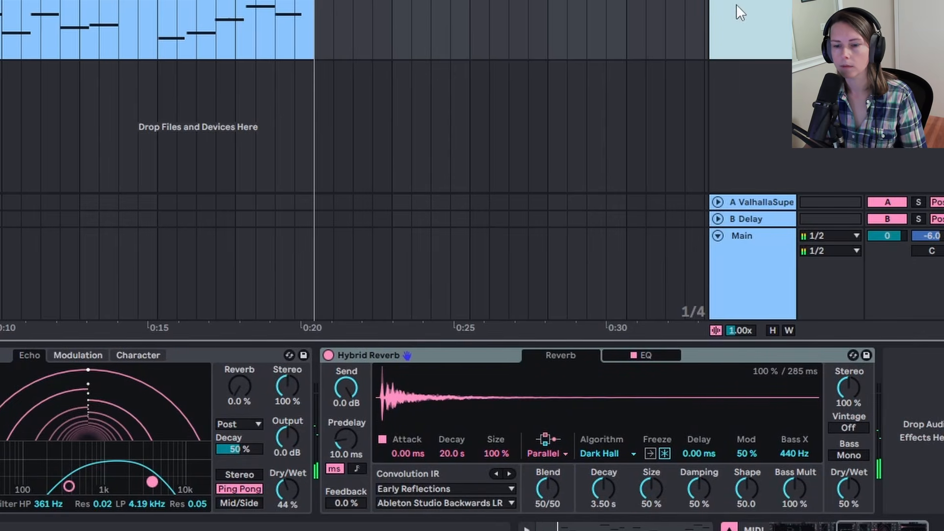
mouse_move(550, 487)
mouse_down()
mouse_move(550, 497)
mouse_move(550, 487)
mouse_up()
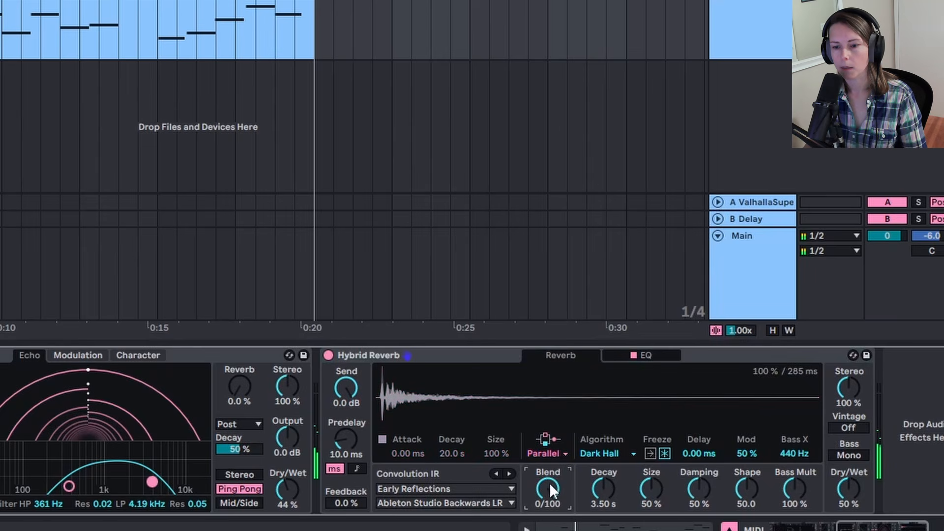
click(621, 453)
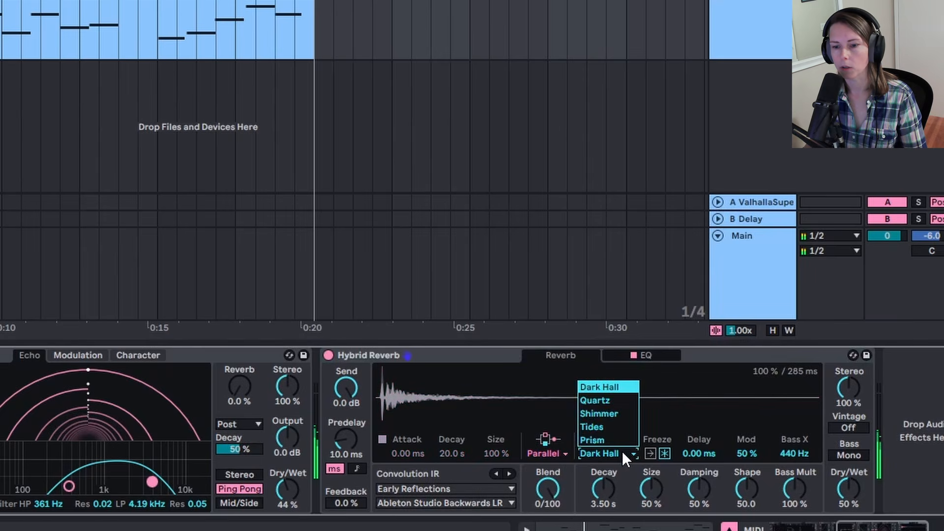
click(614, 401)
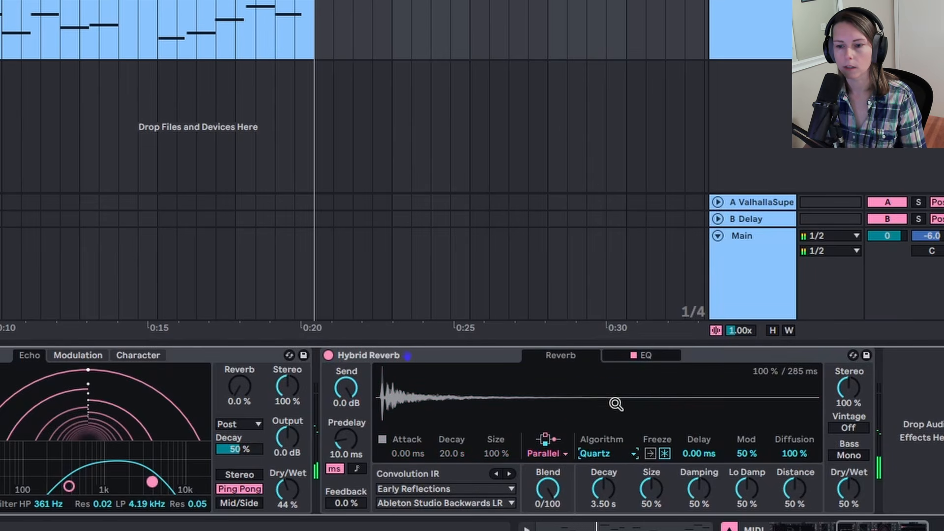
click(610, 495)
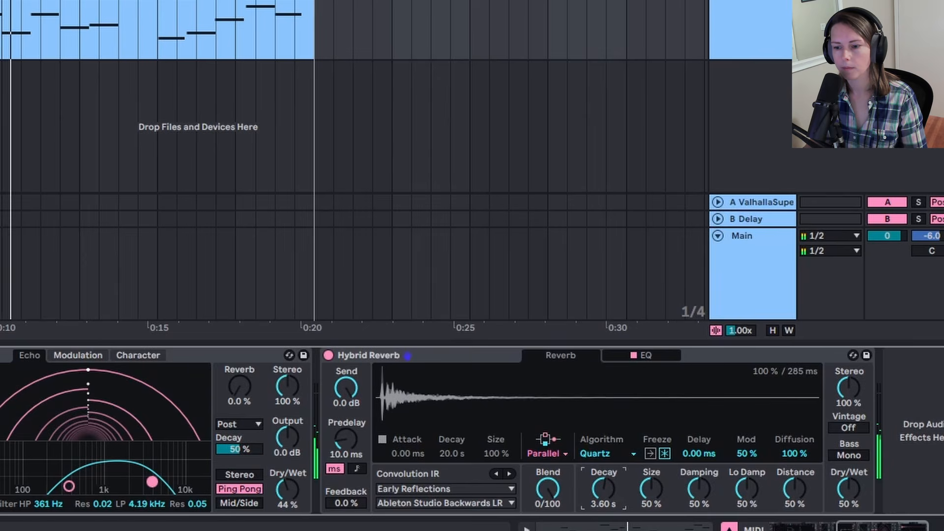
Fine-tune Hybrid Reverb's dry/wet mix and decay
drag(848, 492, 848, 496)
drag(603, 491, 603, 489)
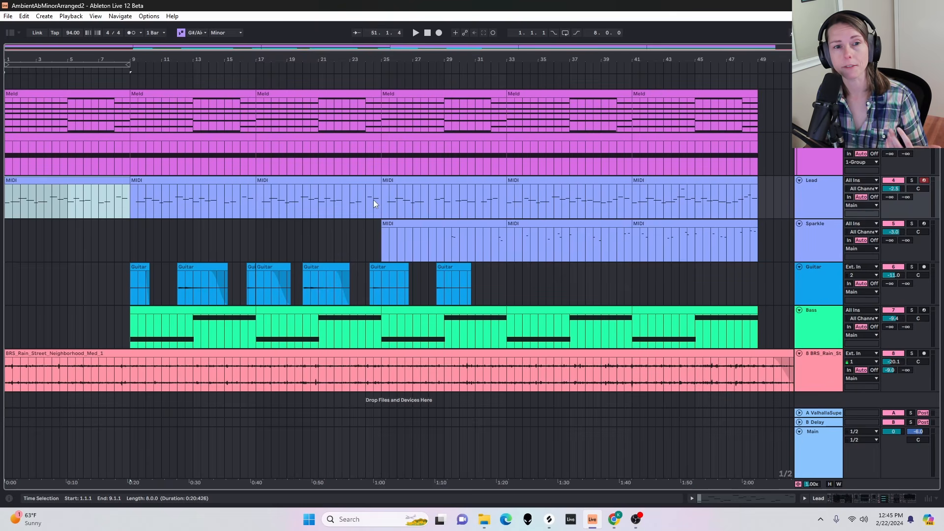
Solo the rain street ambience track in the AmbientAbMinorArranged2 arrangement and listen to its opening
scroll(373, 199, up, 2)
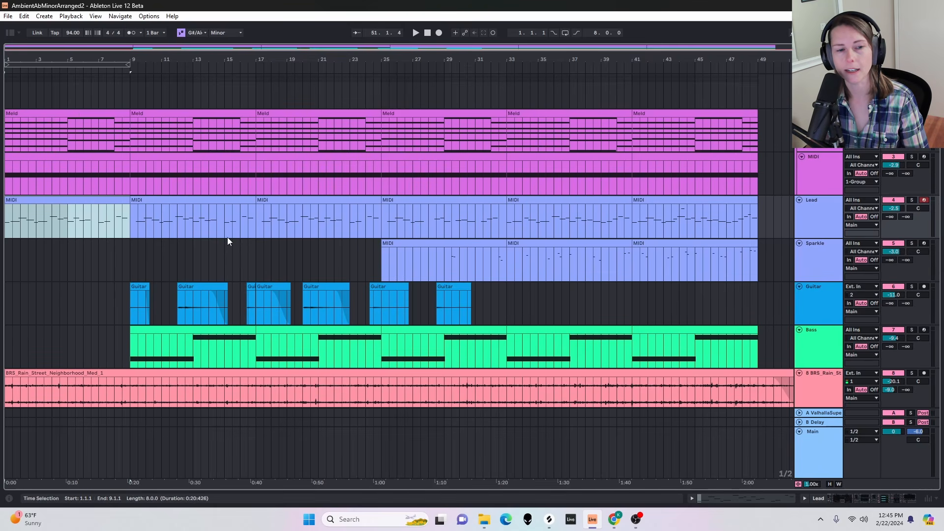
click(85, 382)
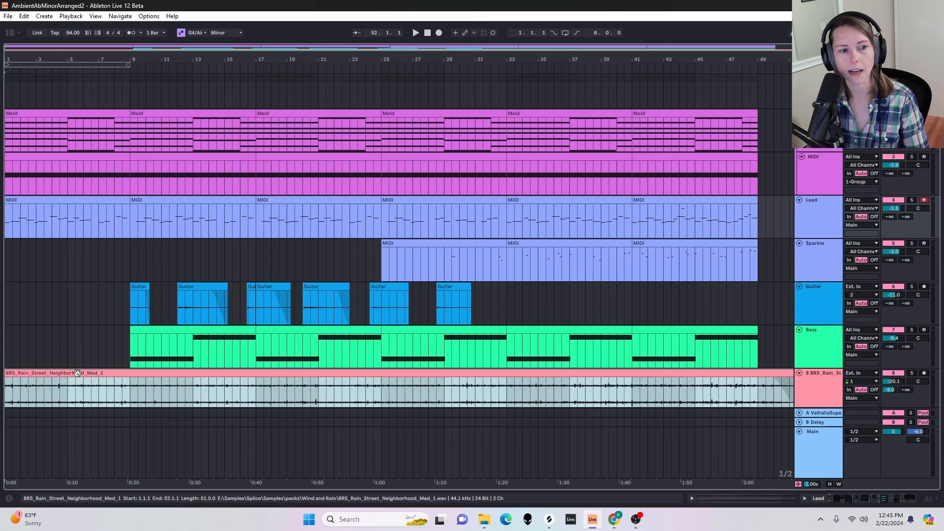
click(824, 384)
key(s)
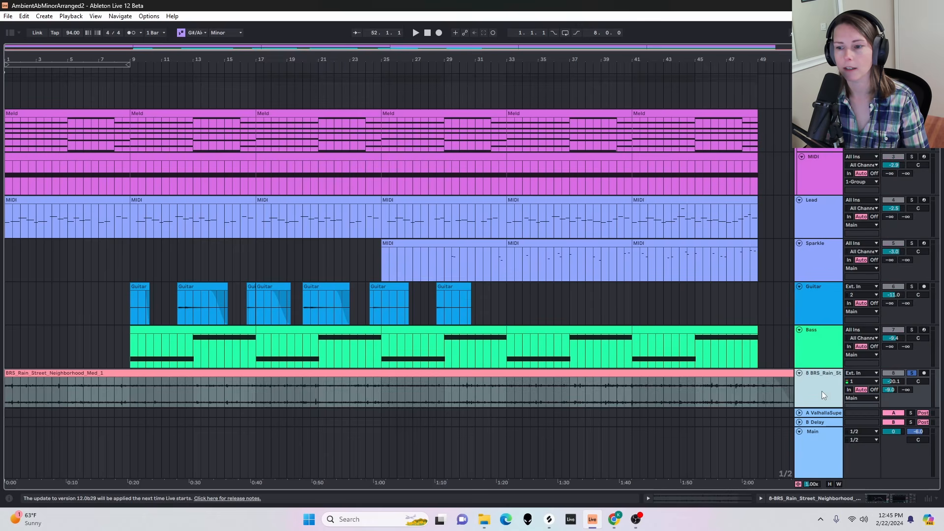
key(space)
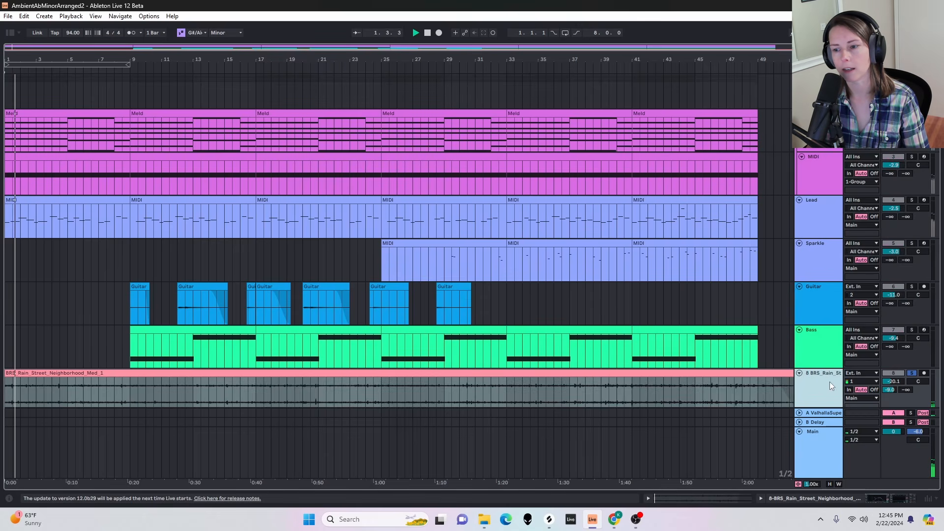
key(space)
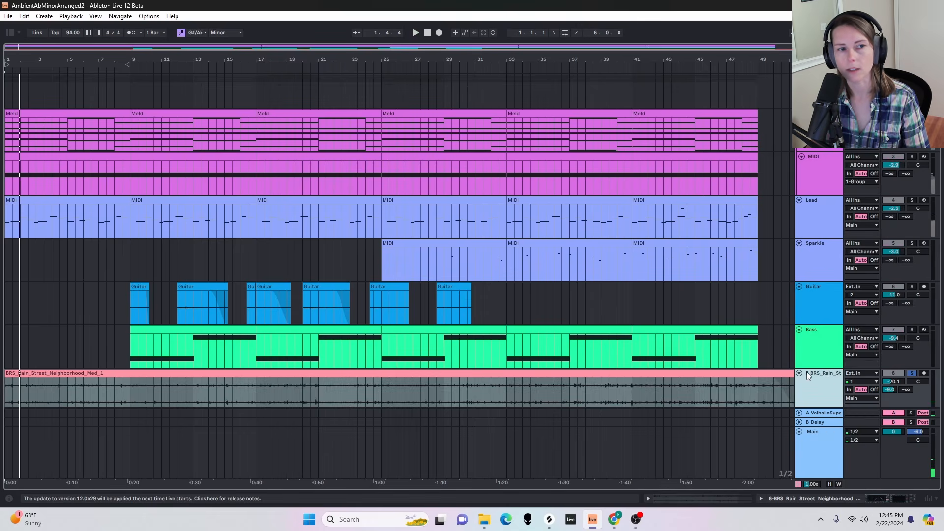
Solo the Guitar track and listen to its clips starting at bar 9
click(106, 204)
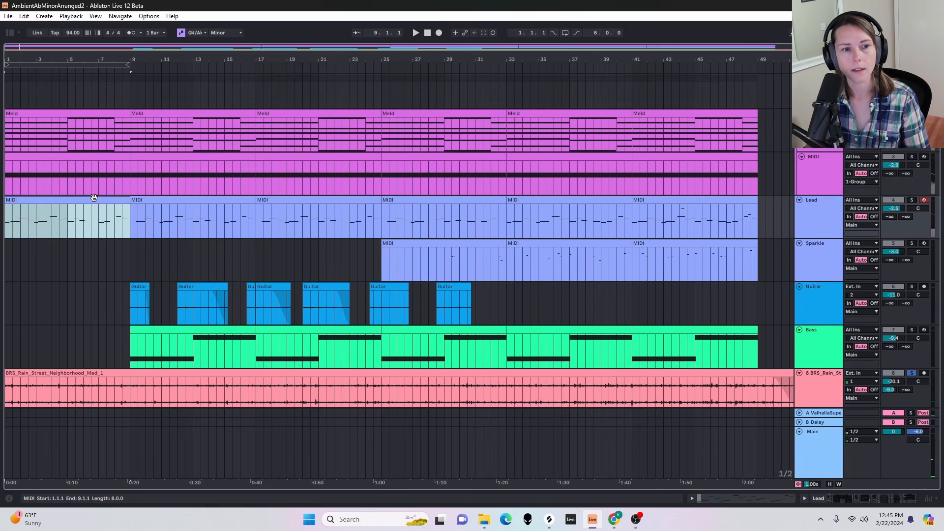
click(144, 286)
key(s)
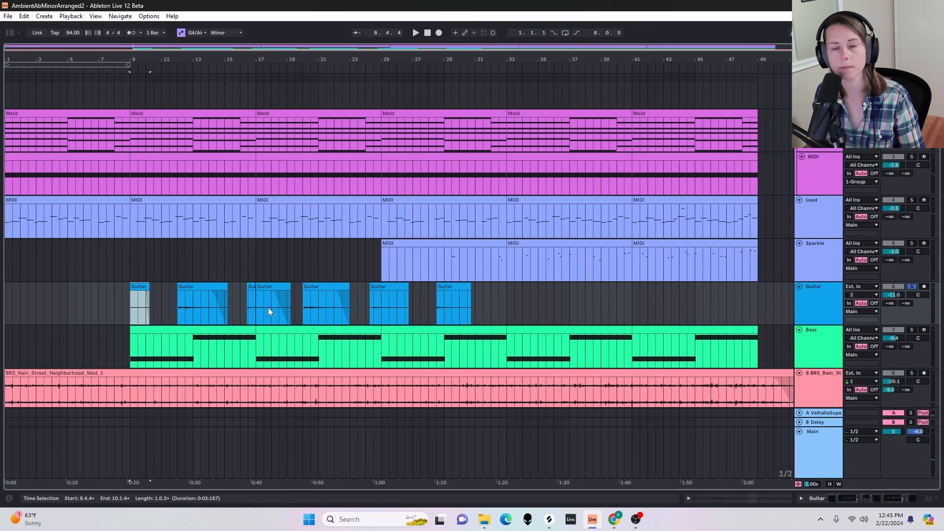
key(space)
click(212, 286)
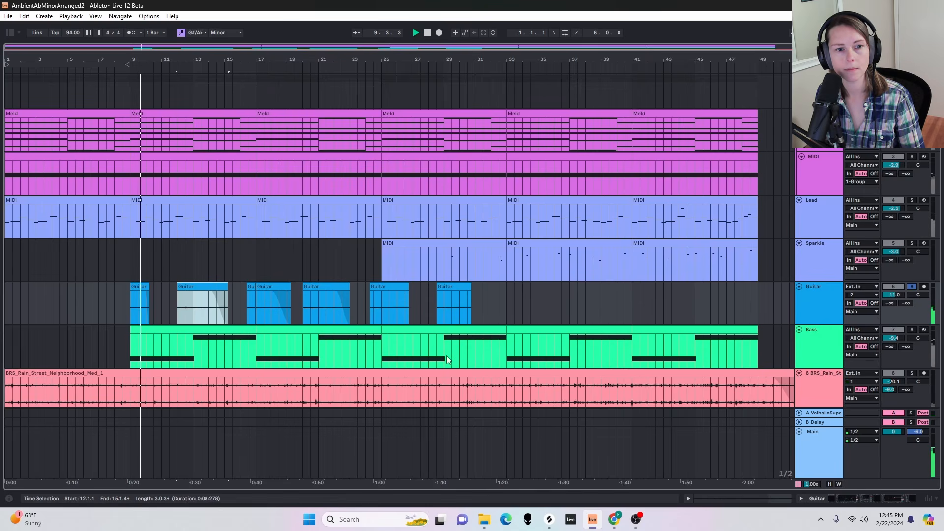
key(space)
key(space)
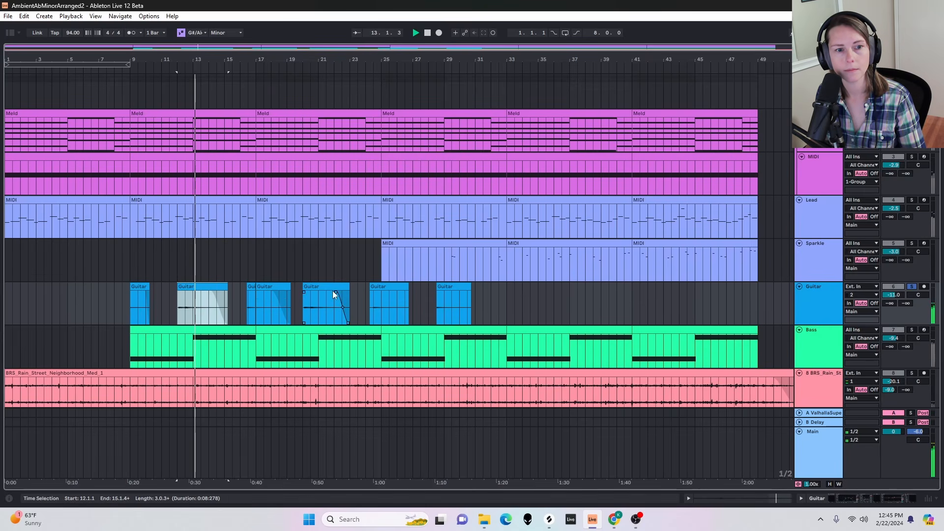
key(space)
Show the Guitar track's device chain and inspect the Archetype Cory Wong and ValhallaSupermassive plug-in windows
double_click(830, 303)
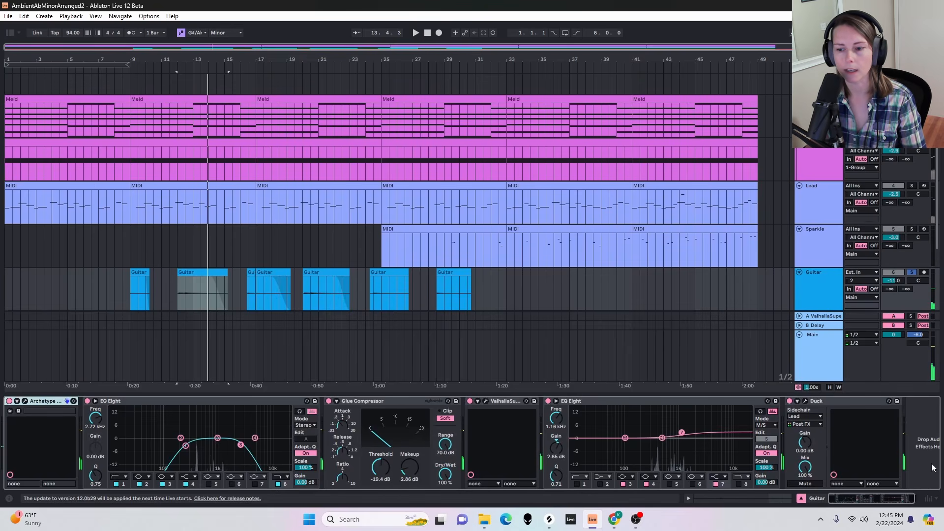
click(25, 401)
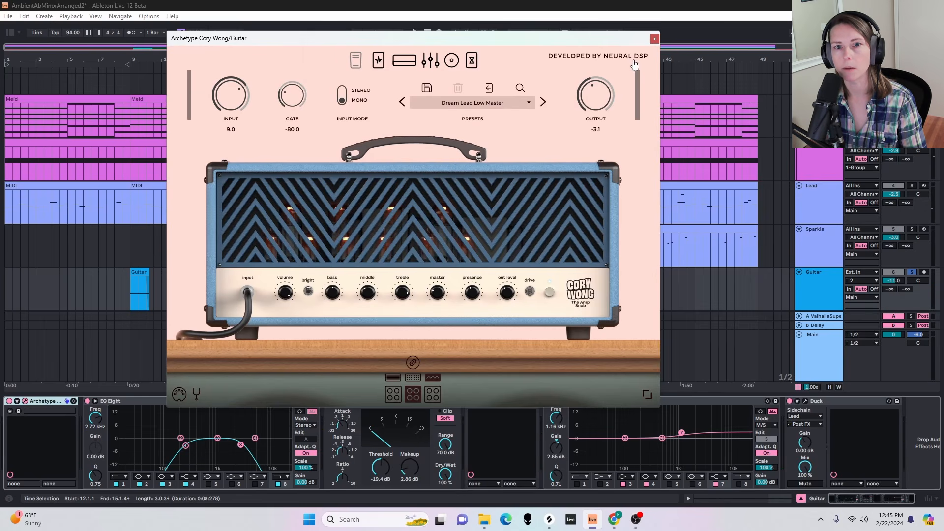
click(654, 38)
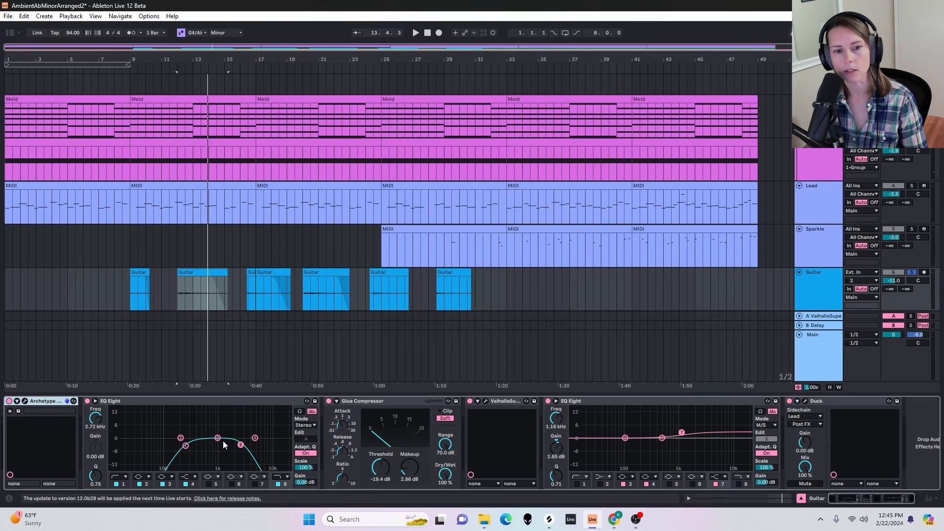
click(486, 400)
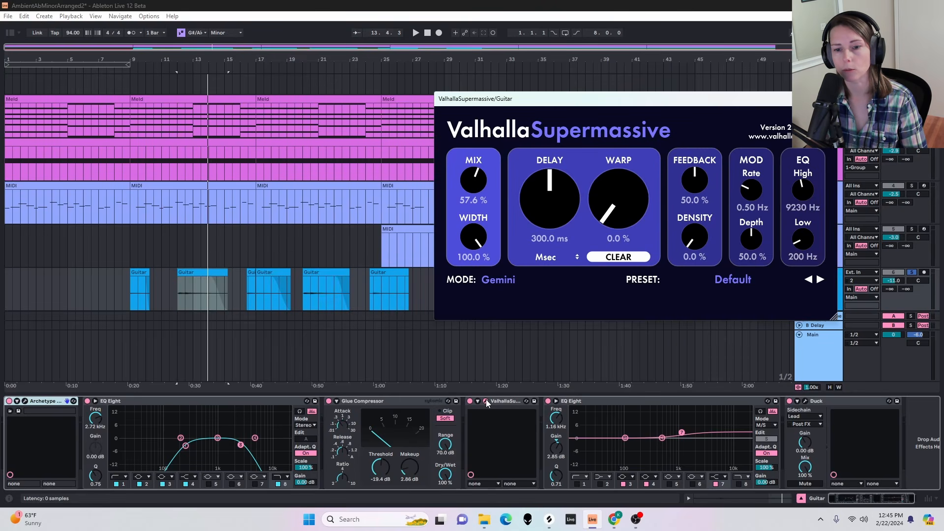
click(485, 400)
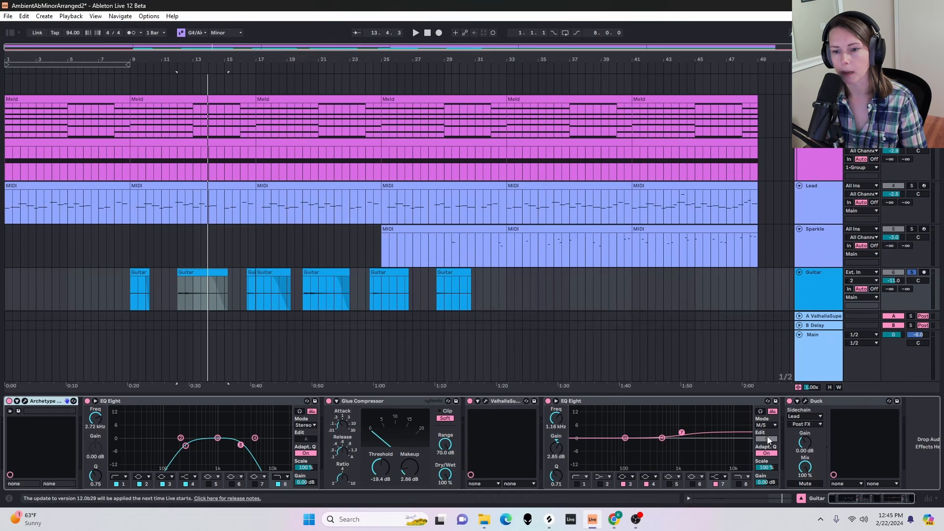
Play the Guitar clip at bar 12 and open the Duck plug-in's window clear of the Lead track's clips
click(208, 274)
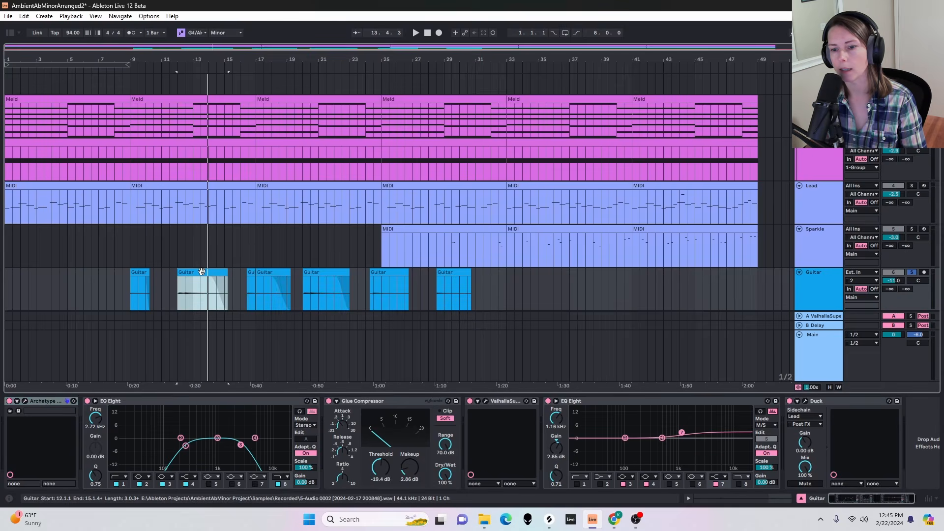
key(space)
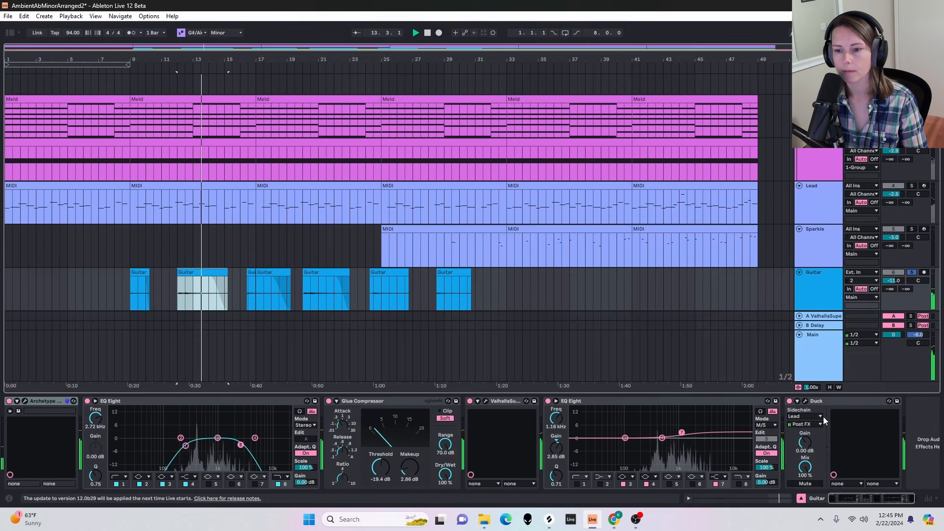
key(space)
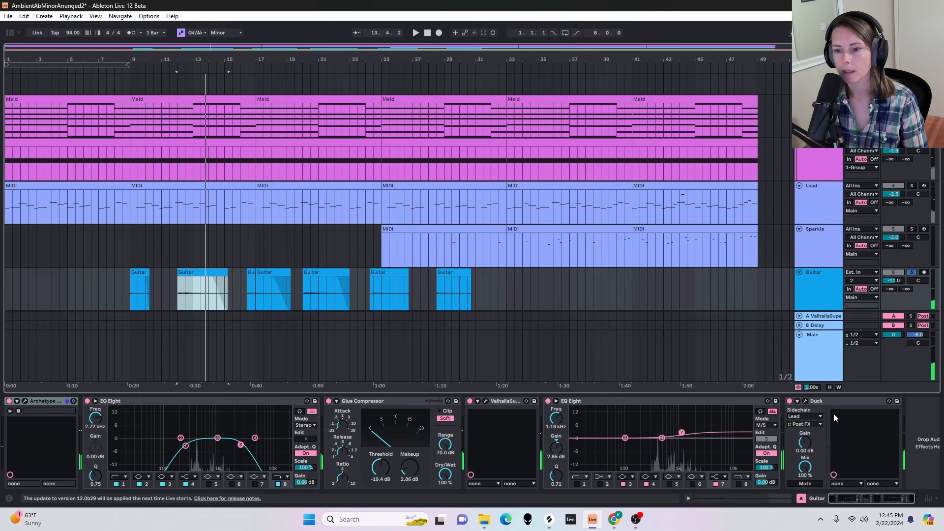
click(836, 400)
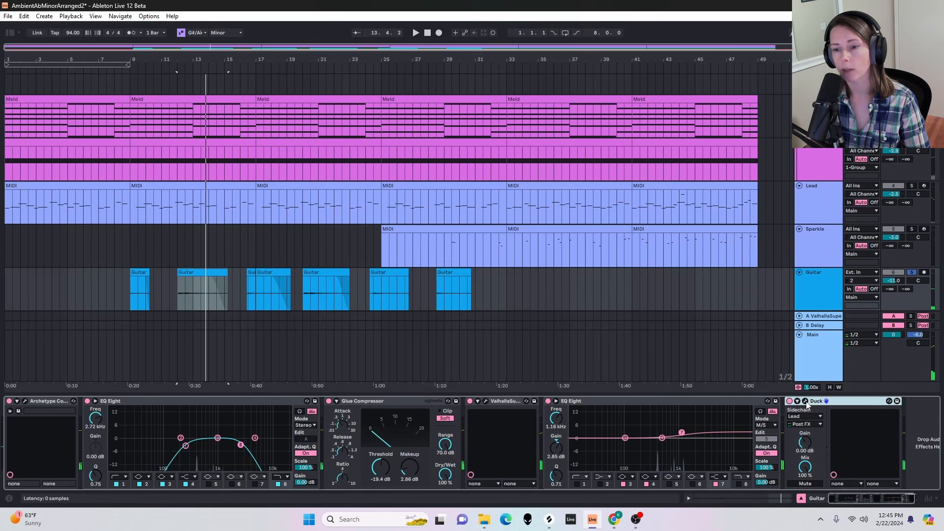
click(806, 401)
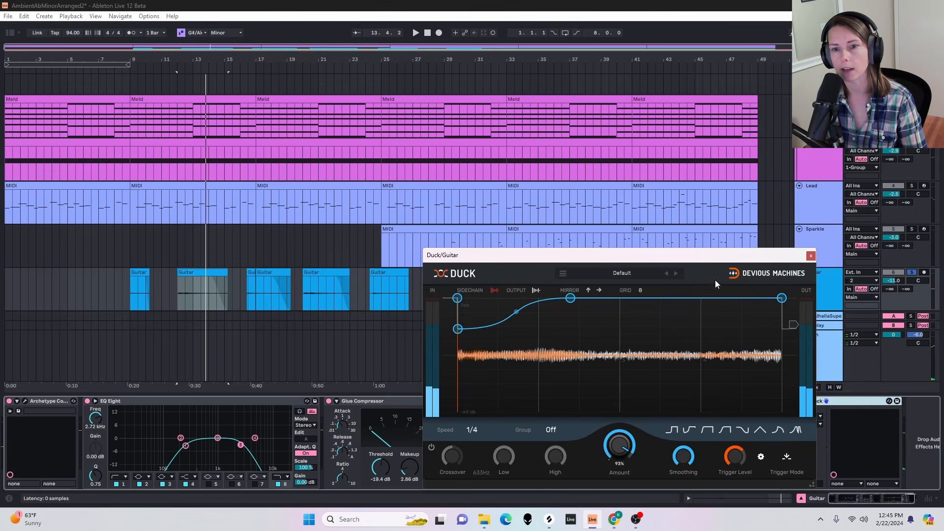
drag(706, 259, 705, 225)
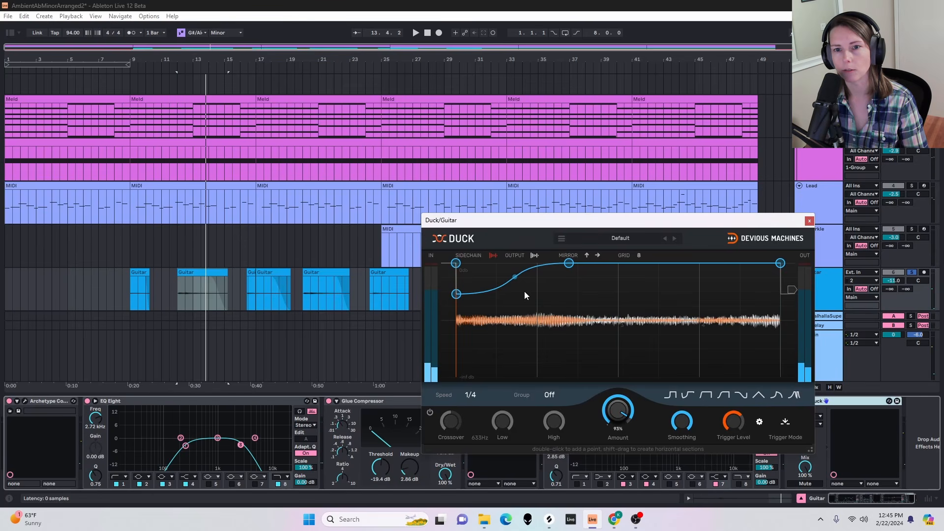
drag(670, 220, 595, 284)
Play the unsoloed mix from the Lead clip at bar 17 to watch Duck respond, closing the plug-in window at the end
click(275, 202)
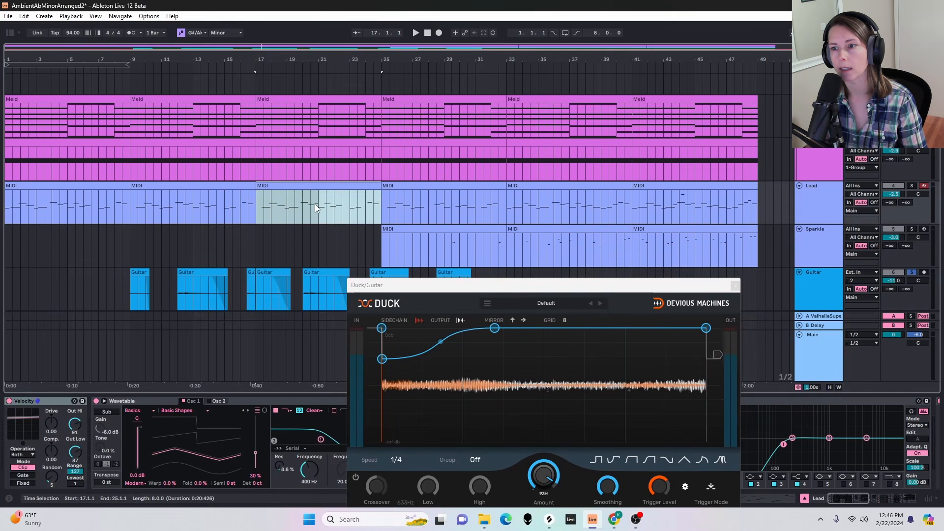
key(space)
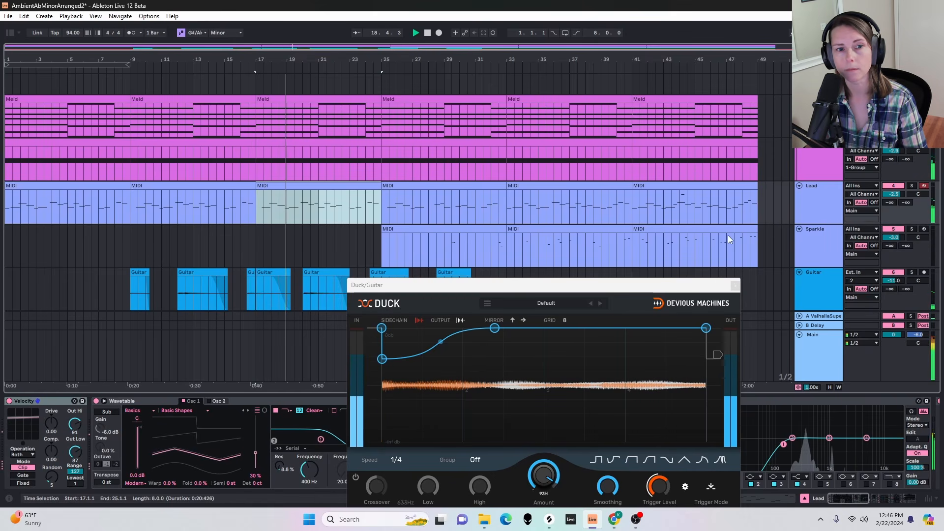
key(space)
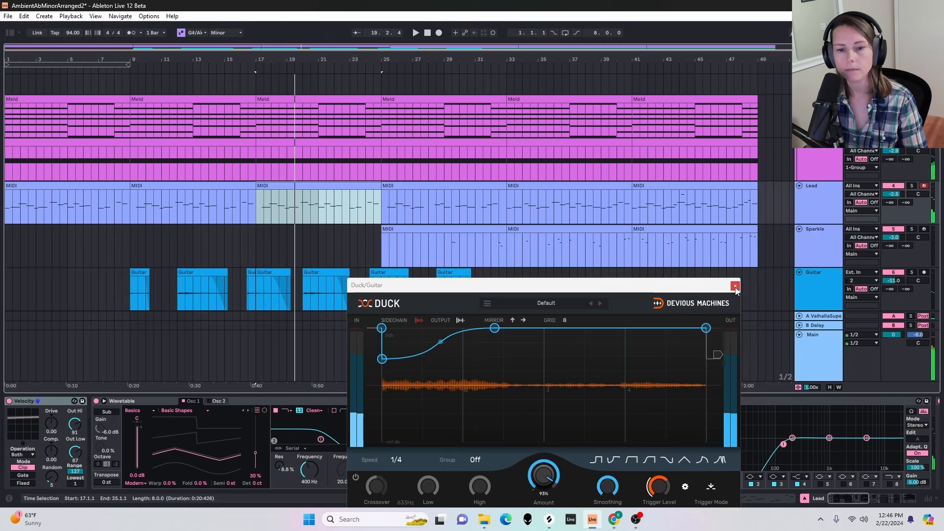
click(734, 286)
Open the first Lead clip's notes in an enlarged MIDI editor
click(819, 279)
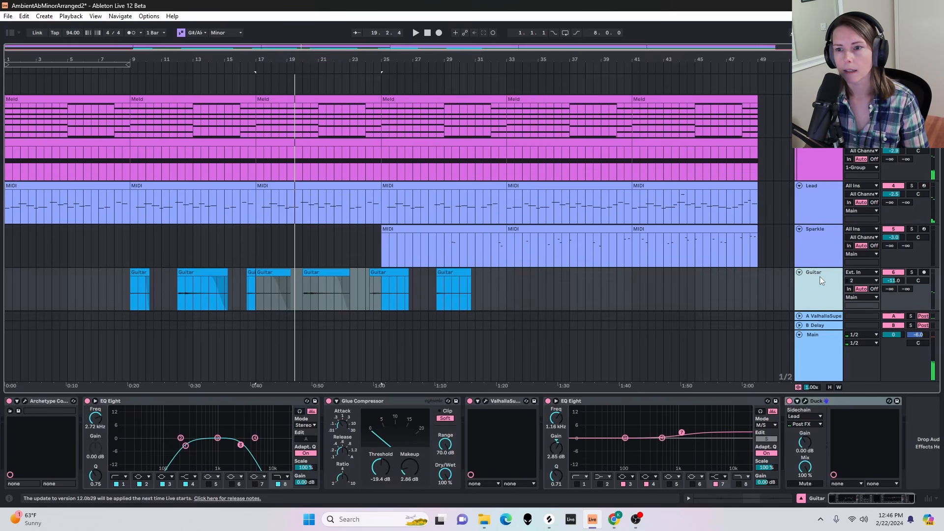
click(811, 191)
scroll(781, 240, down, 2)
scroll(781, 241, up, 2)
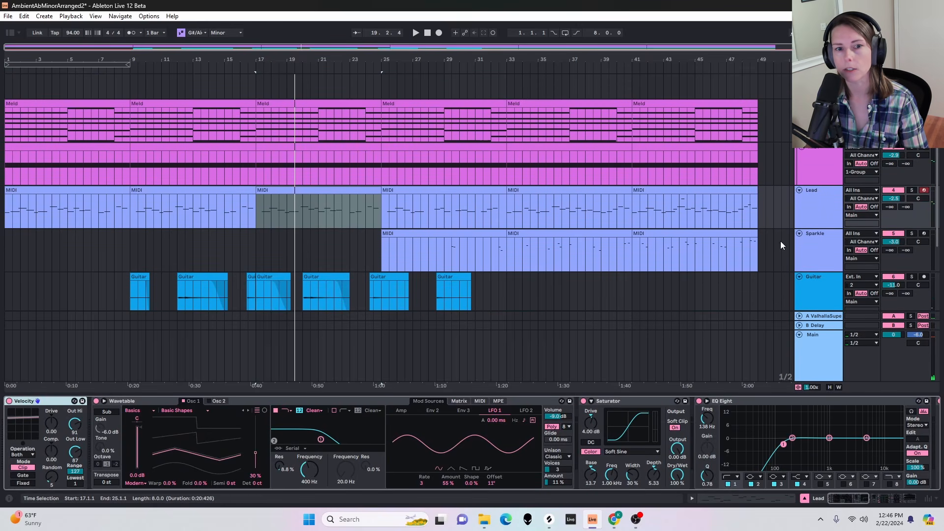
double_click(77, 191)
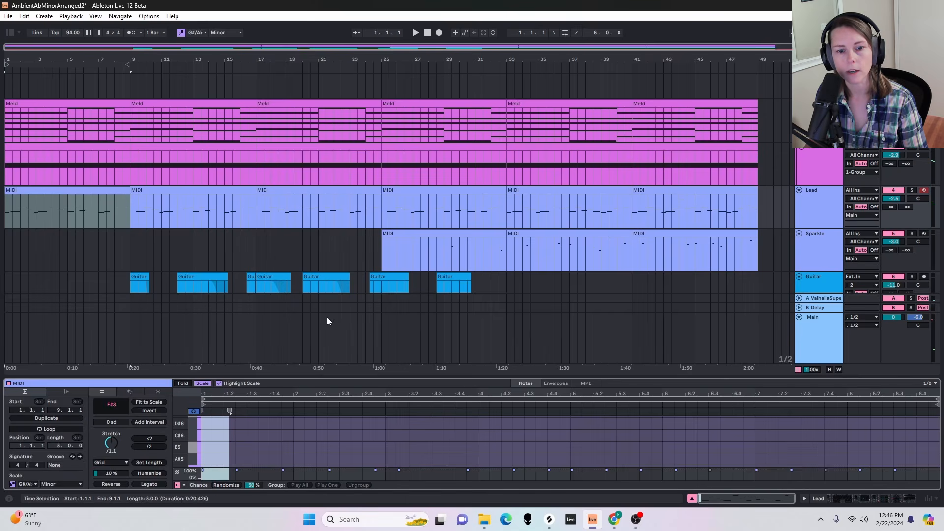
drag(437, 377, 457, 70)
click(632, 416)
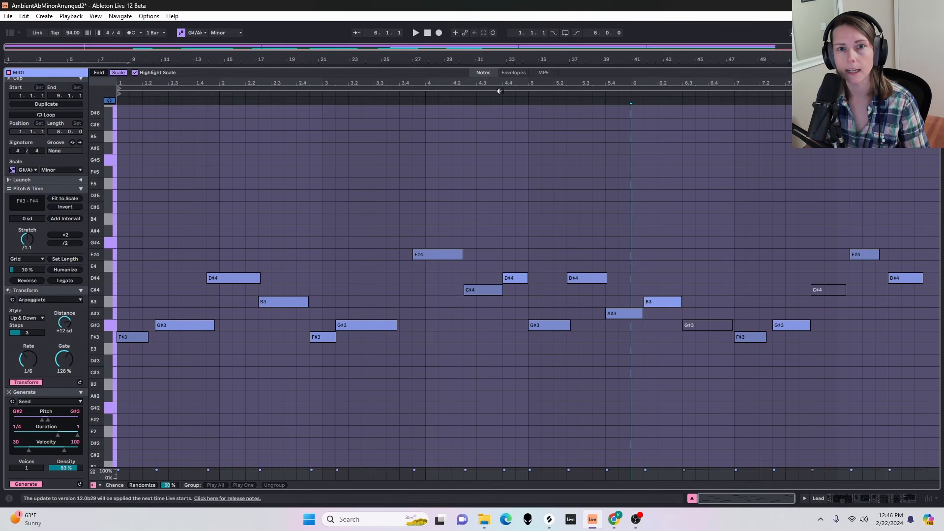
Reactivate the muted G#3 note at 6.3 in the first Lead clip and deactivate it again
drag(712, 361, 710, 303)
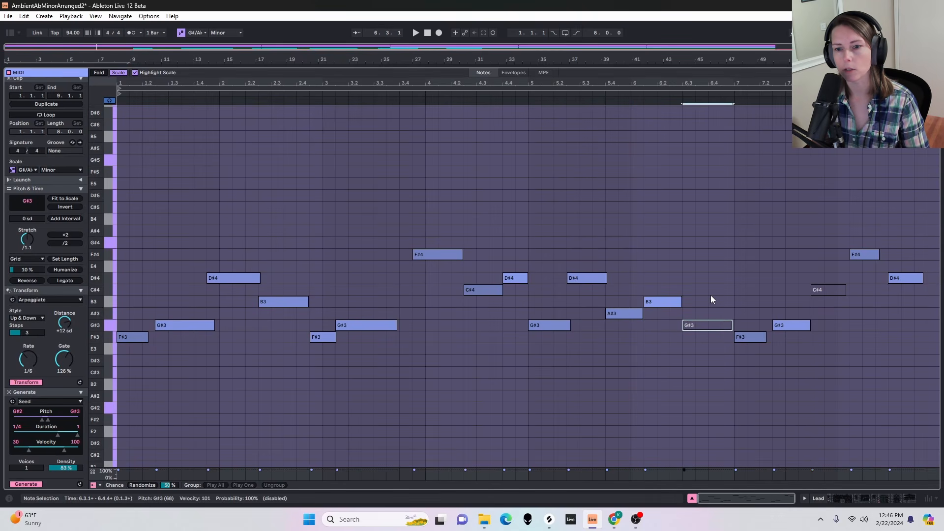
key(0)
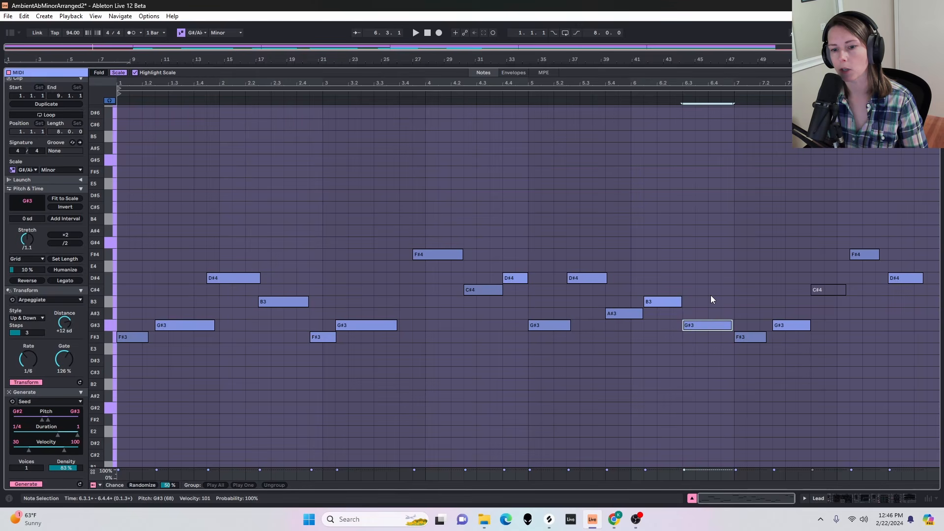
key(0)
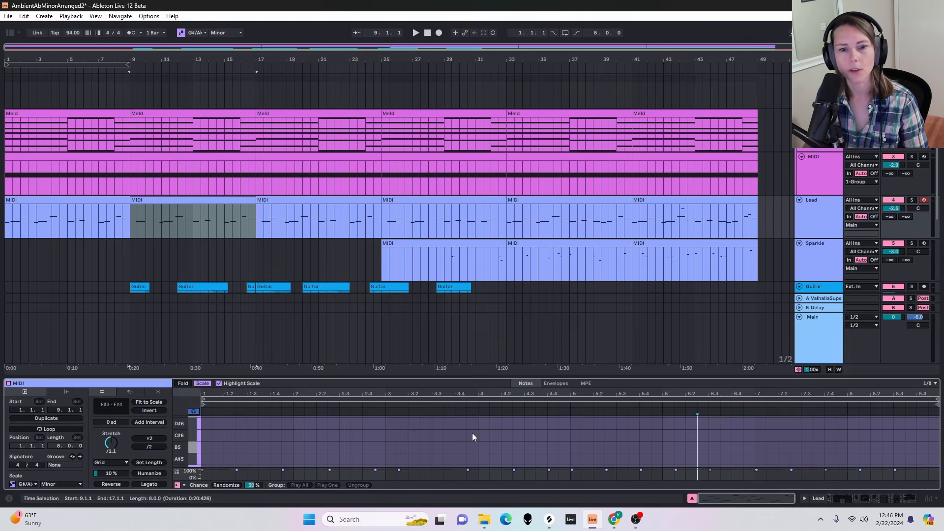
Examine the note variations of the Lead clips at bars 9 and 41 in the enlarged MIDI editor
drag(499, 375, 531, 62)
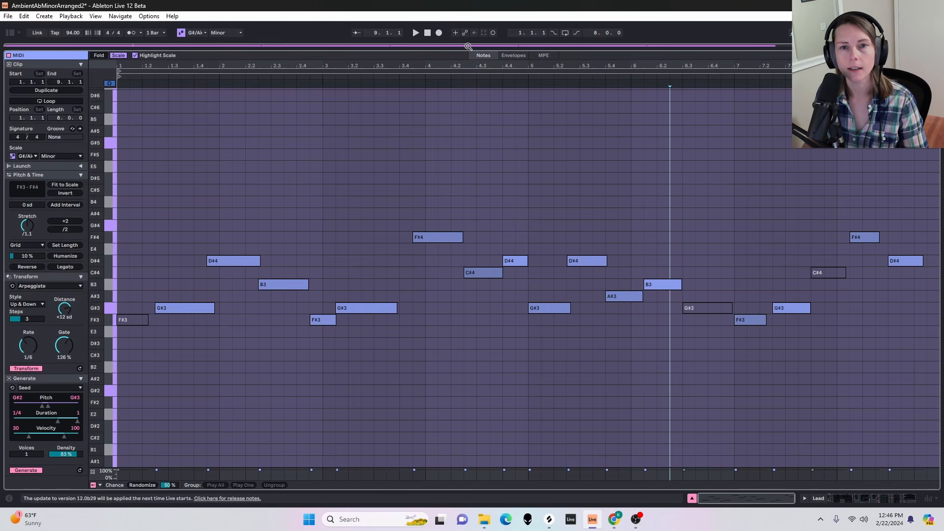
drag(467, 49, 418, 459)
scroll(668, 252, up, 1)
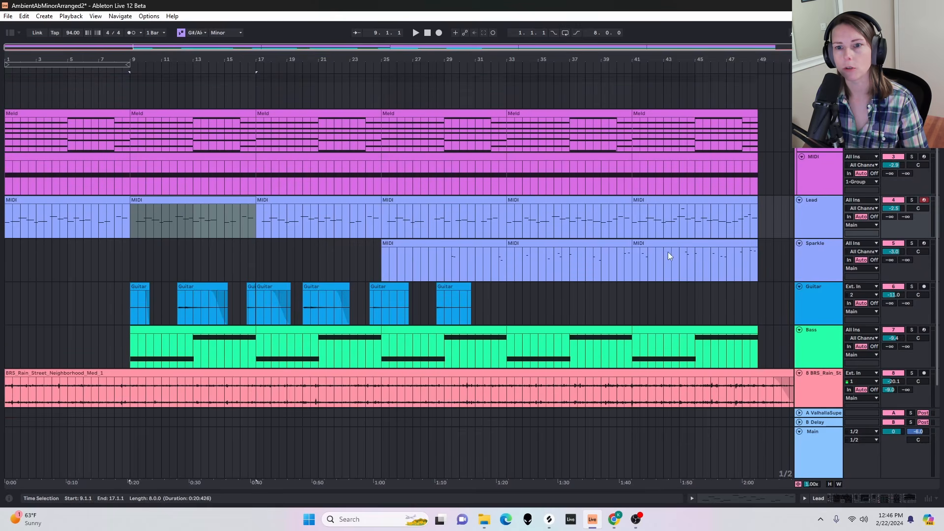
double_click(649, 203)
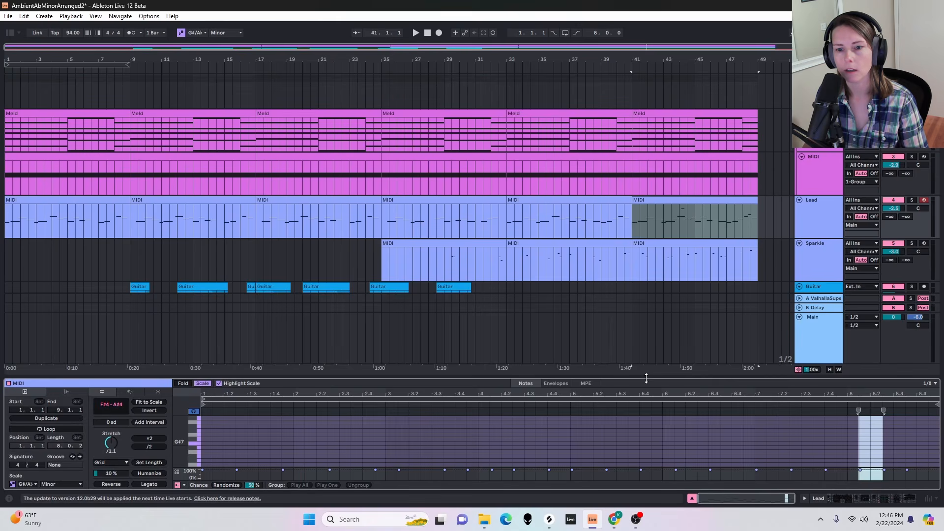
drag(646, 378, 565, 49)
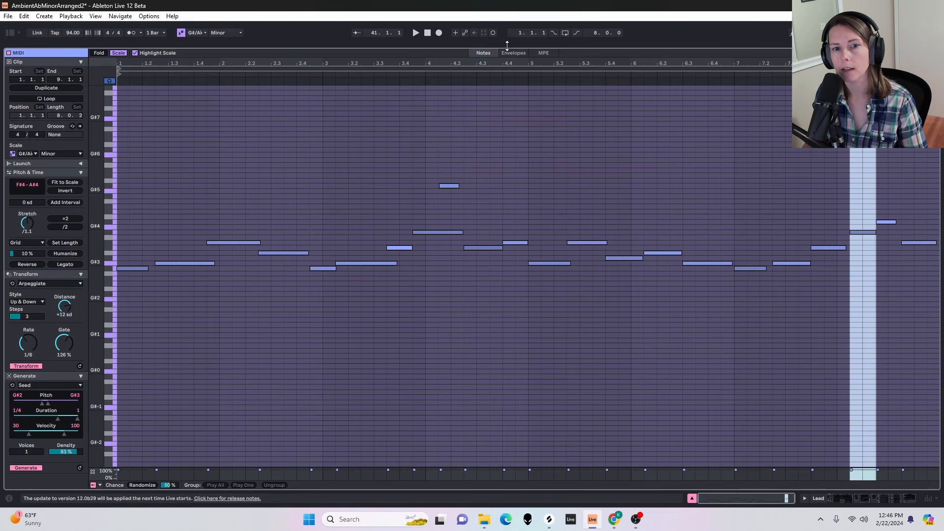
Shrink the enlarged MIDI editor to reveal the arrangement and select the Sparkle clip at bar 25
drag(507, 45, 451, 395)
scroll(457, 246, up, 5)
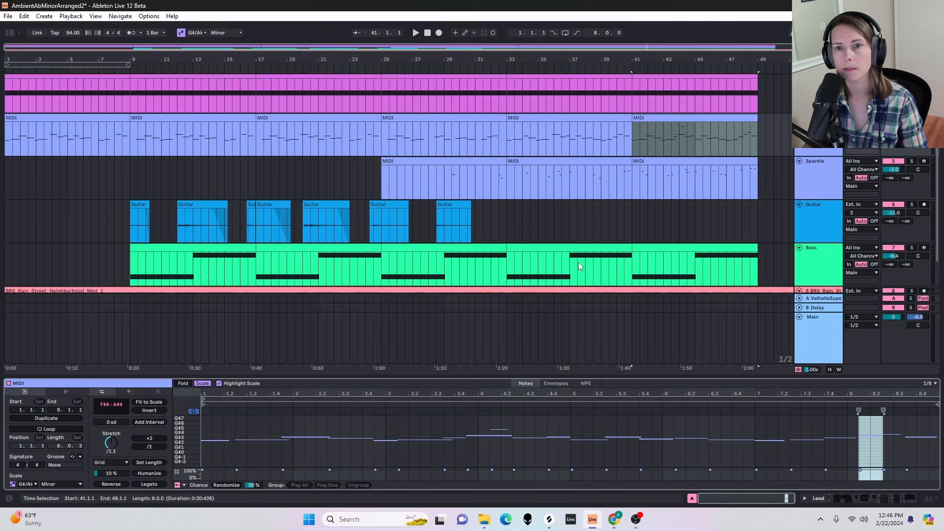
click(462, 231)
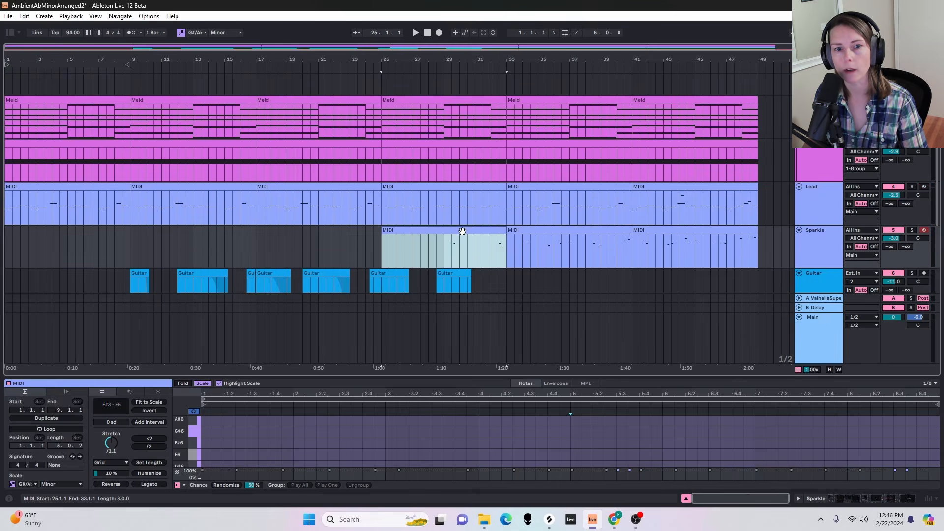
Examine the Sparkle track's device chain from Velocity and Wetable synthesis through Saturator, EQ Eight, Echo and Hybrid Reverb
click(806, 198)
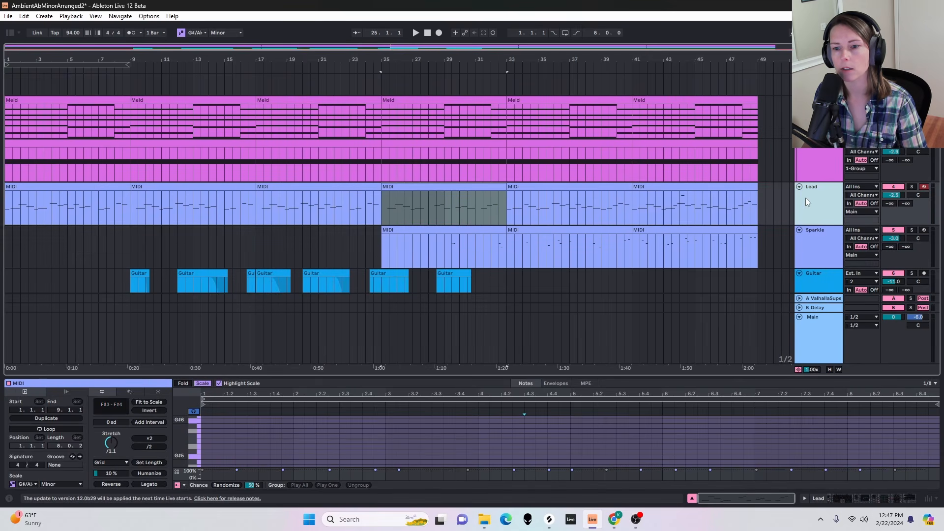
double_click(818, 236)
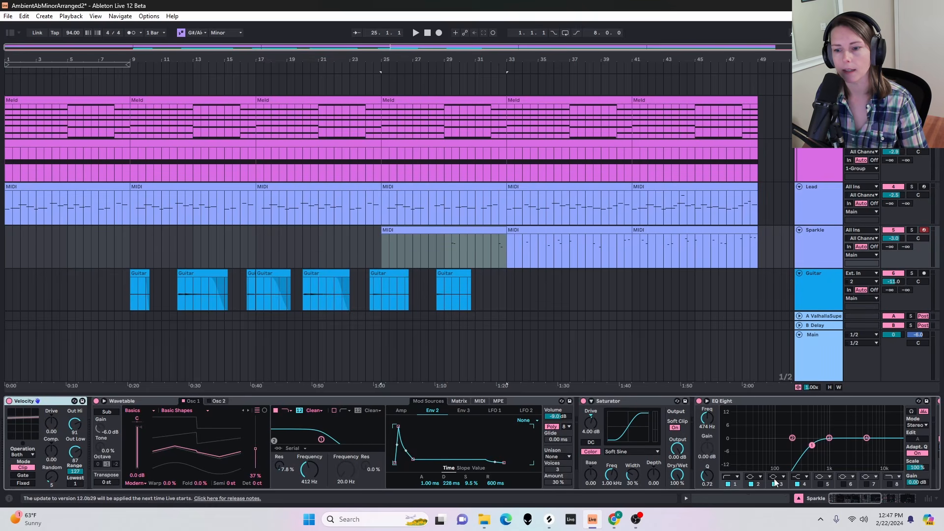
drag(837, 499, 864, 499)
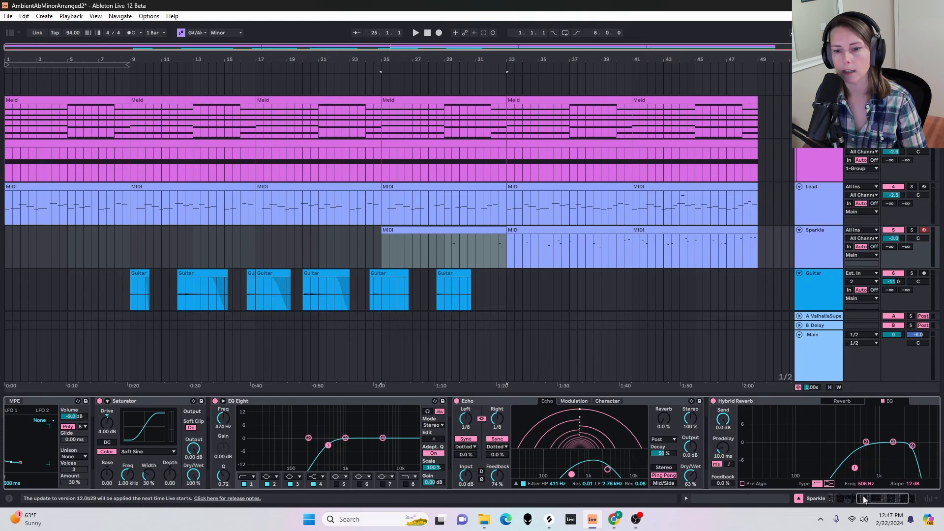
Play the soloed Lead and Sparkle tracks together from 29.3 in the arrangement
click(457, 248)
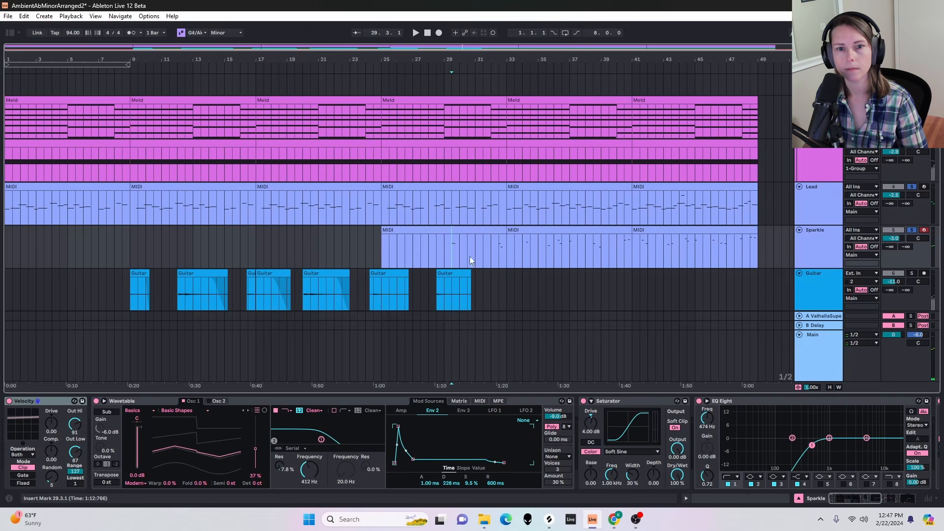
key(space)
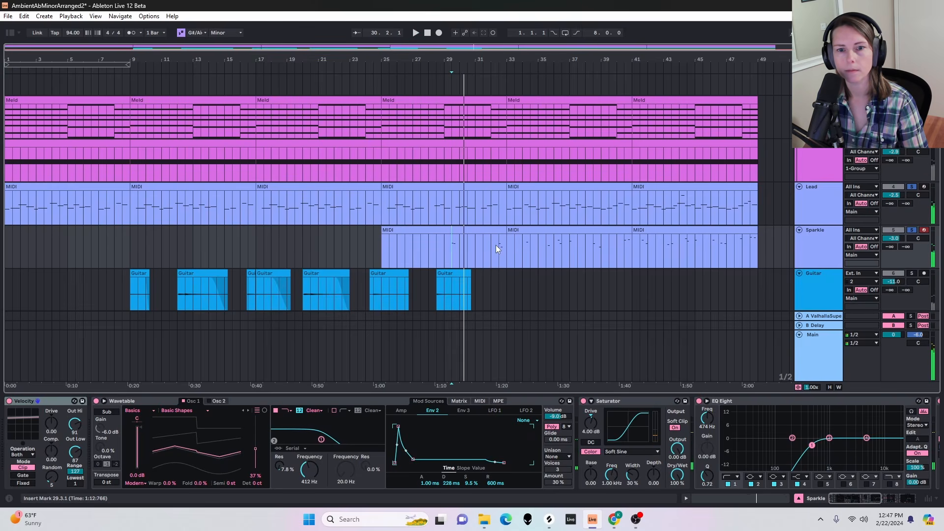
click(496, 246)
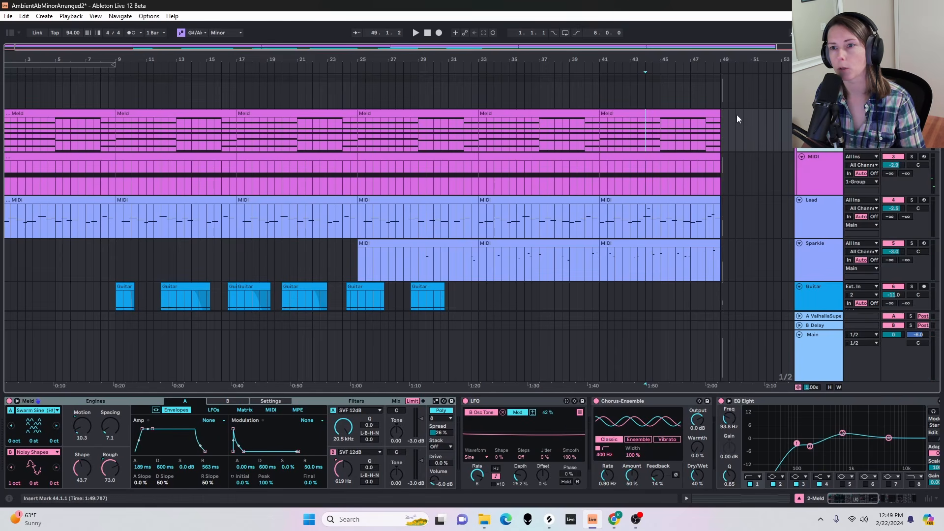
Display the automation curve of the Grain Delay's DryWet amount on the 2-Meld track
drag(870, 503, 907, 501)
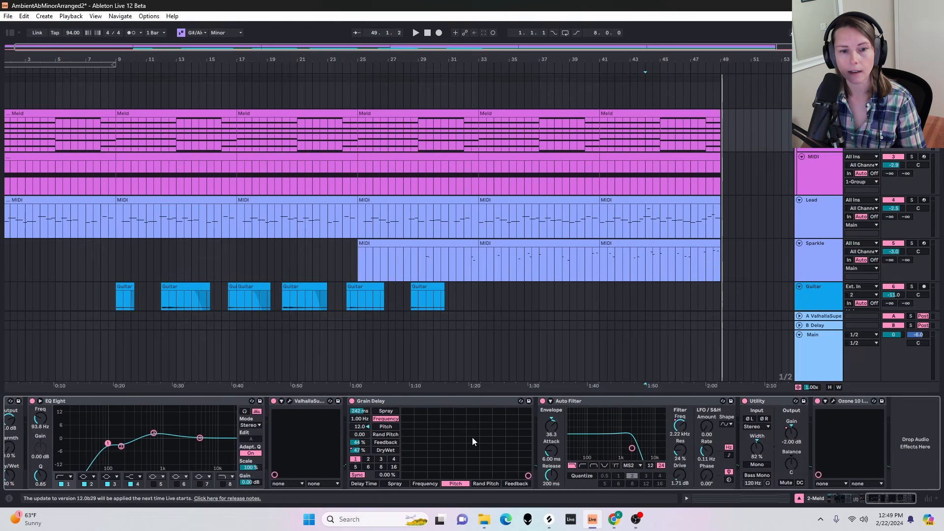
click(459, 405)
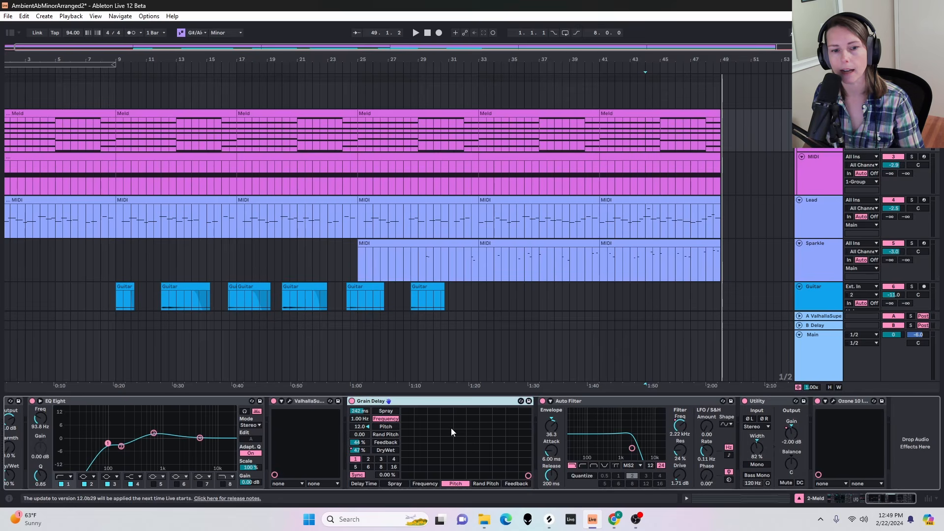
click(425, 144)
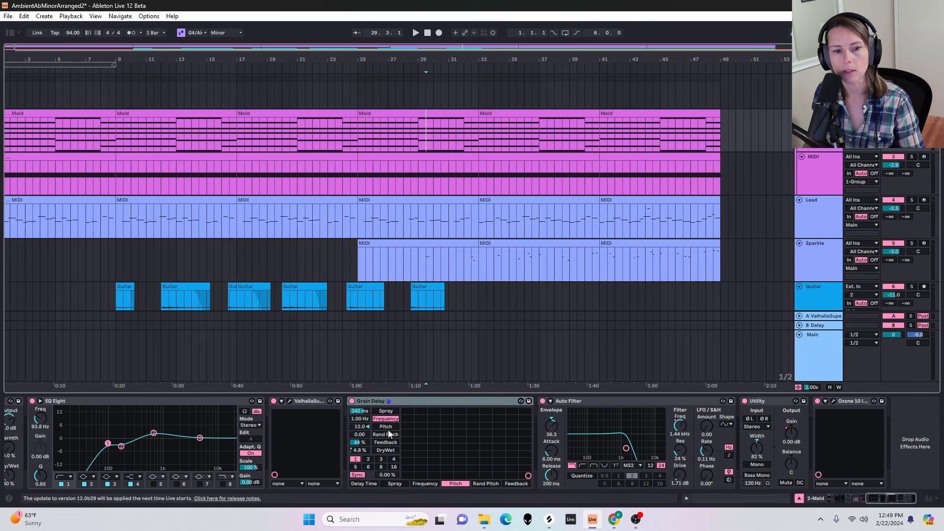
key(a)
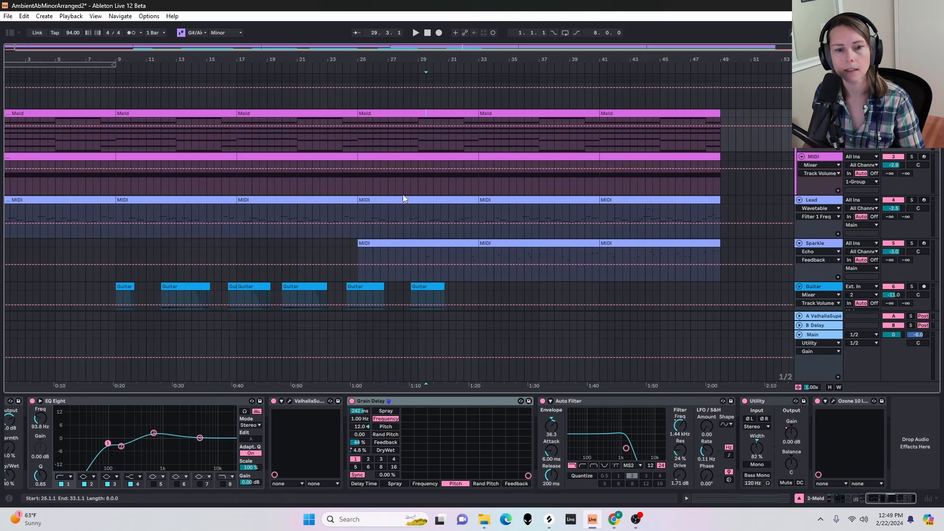
click(357, 442)
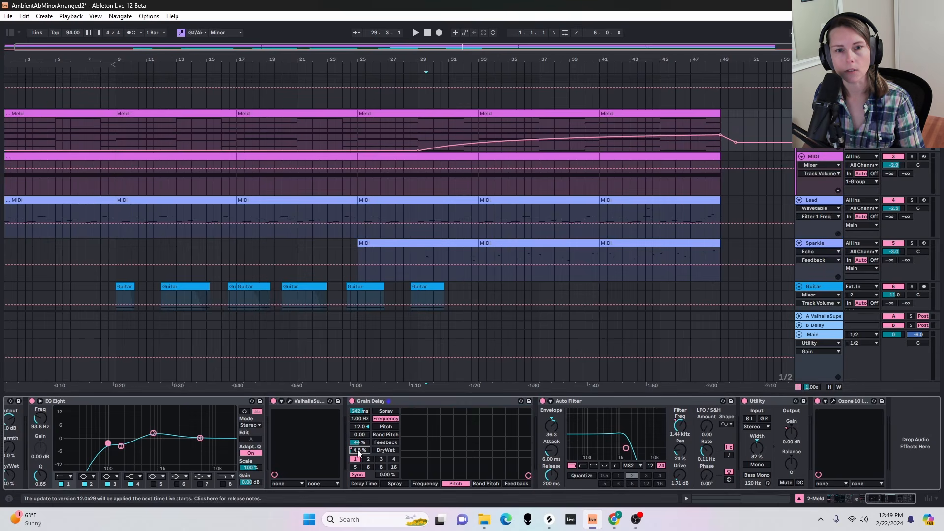
Play the arrangement from bar 28 to hear the Grain Delay automation on the Meld pad
click(407, 141)
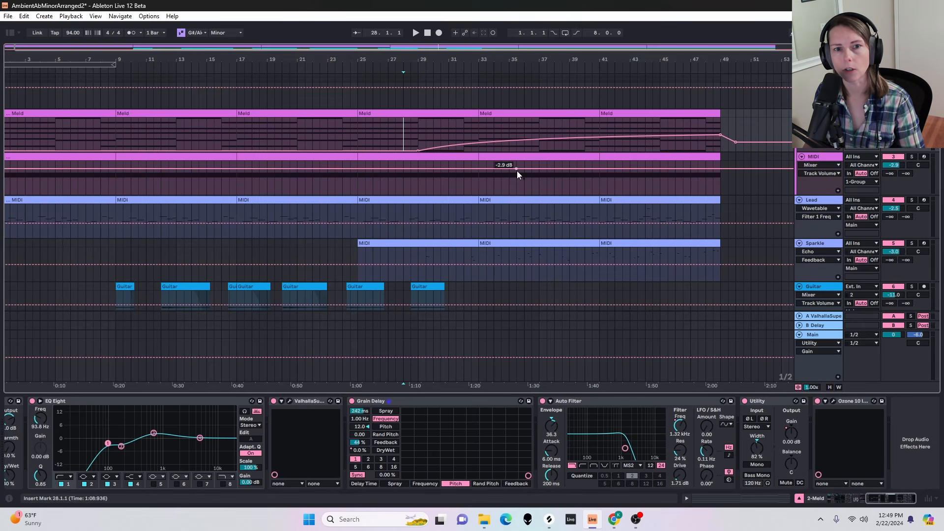
key(space)
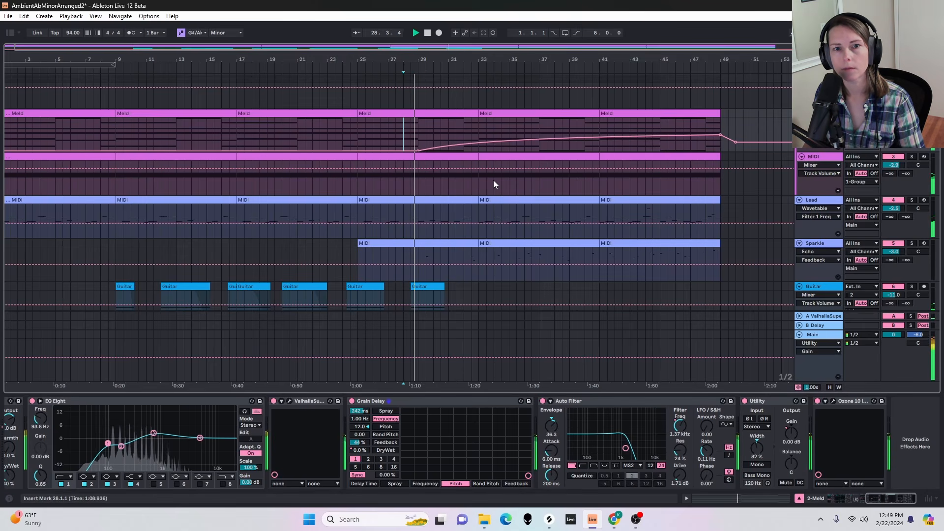